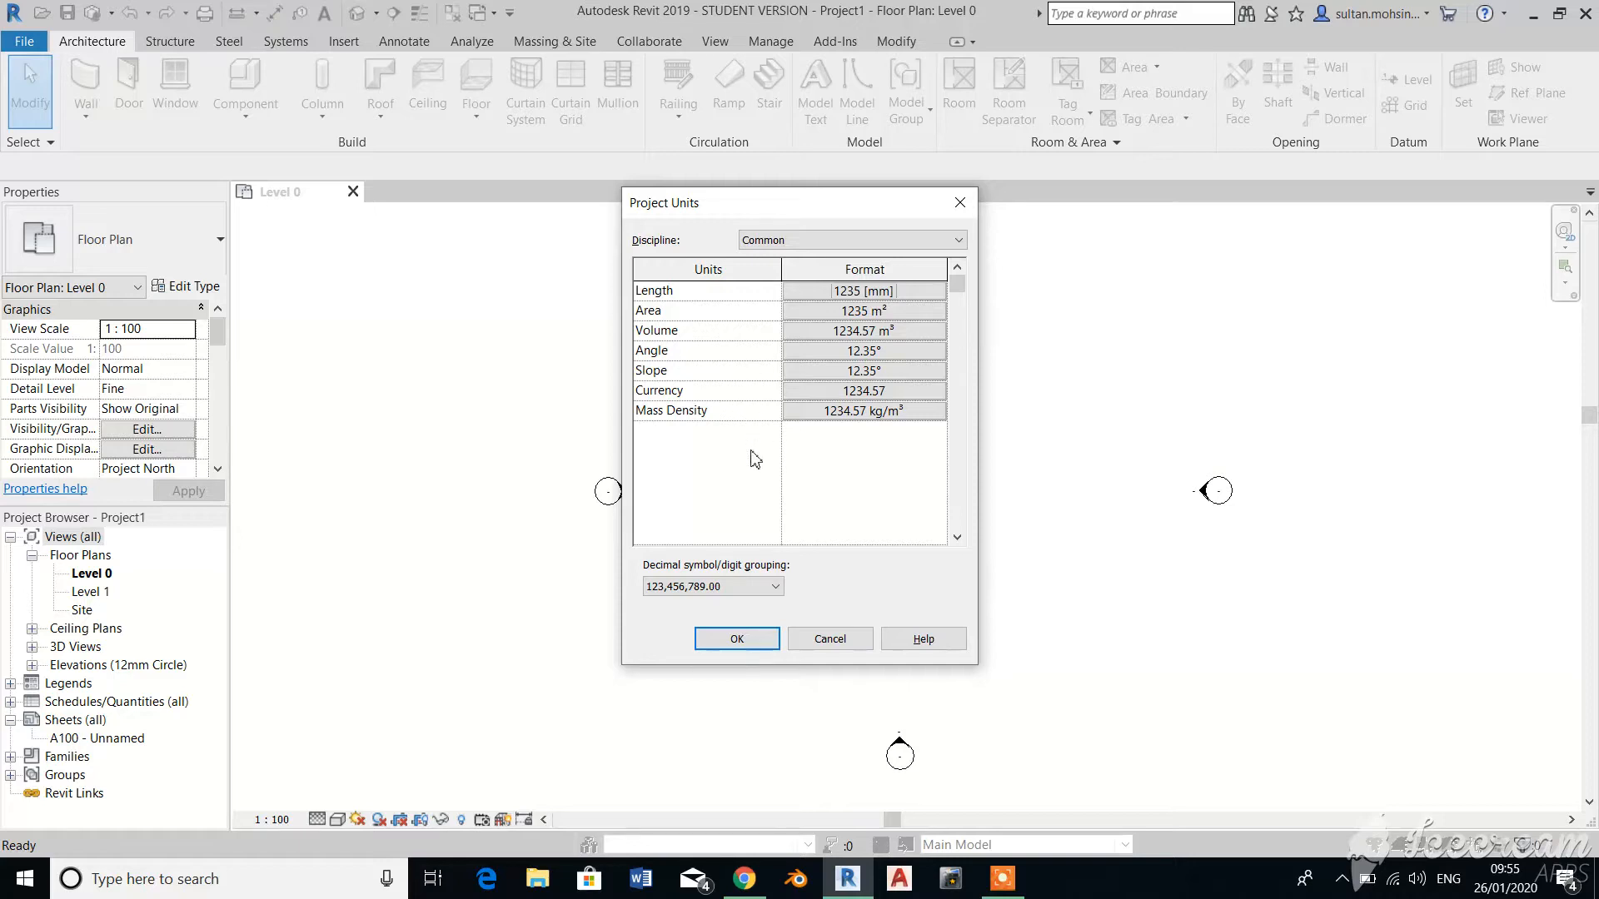
Accept the project units in millimetres and set Level 1's elevation to 3000 in the East elevation view.
{"action": "left_click", "coordinate": [714, 642]}
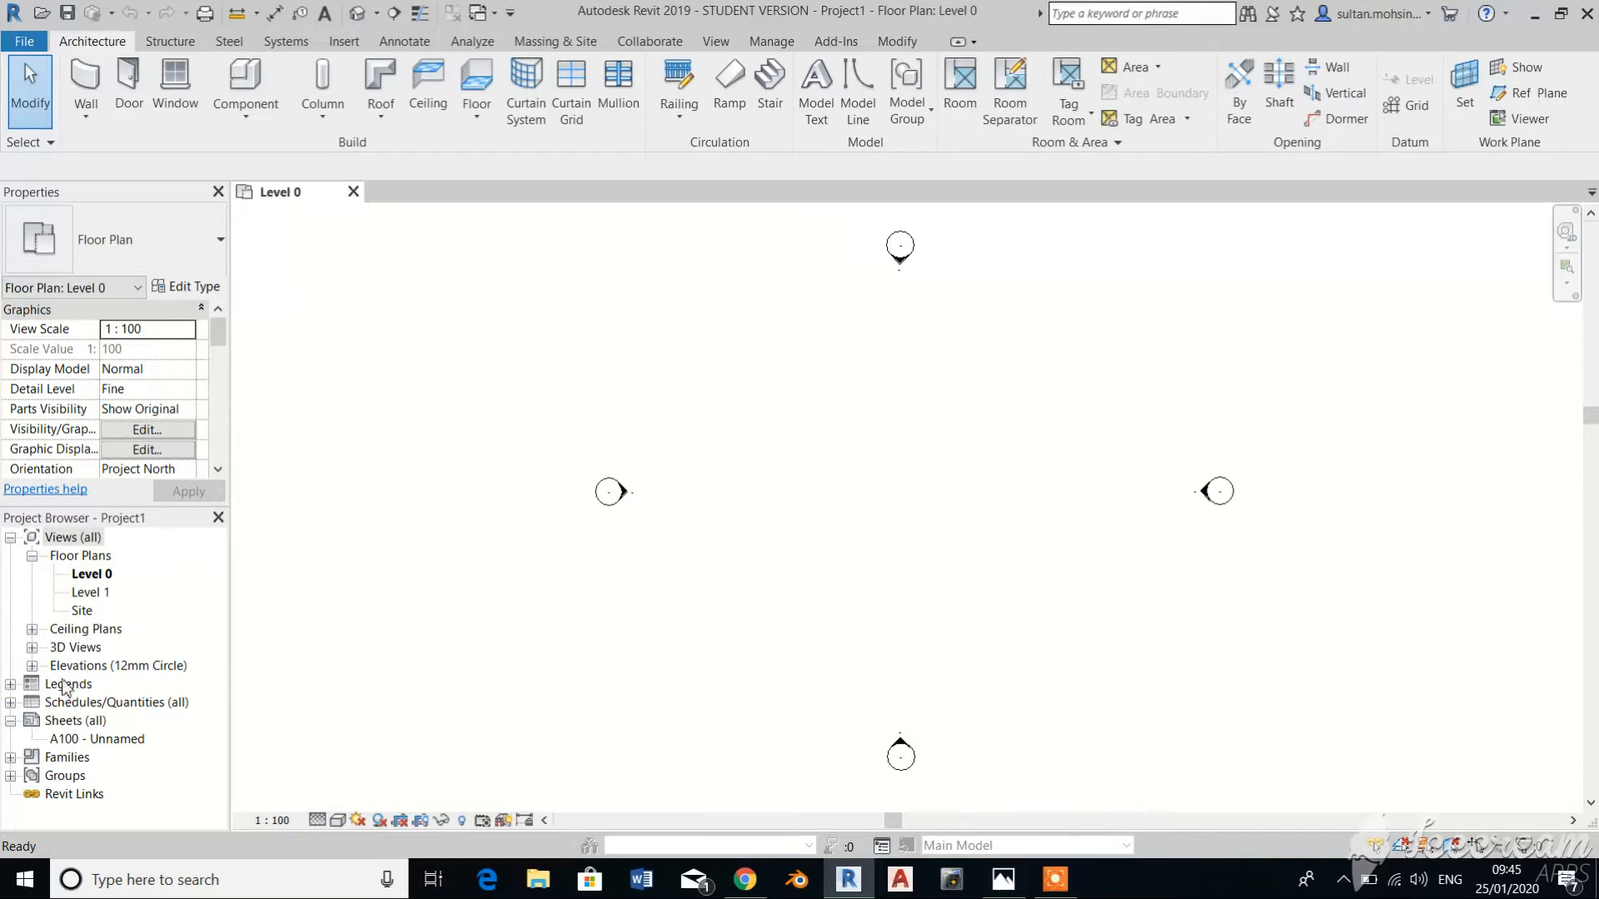
{"action": "double_click", "coordinate": [69, 666]}
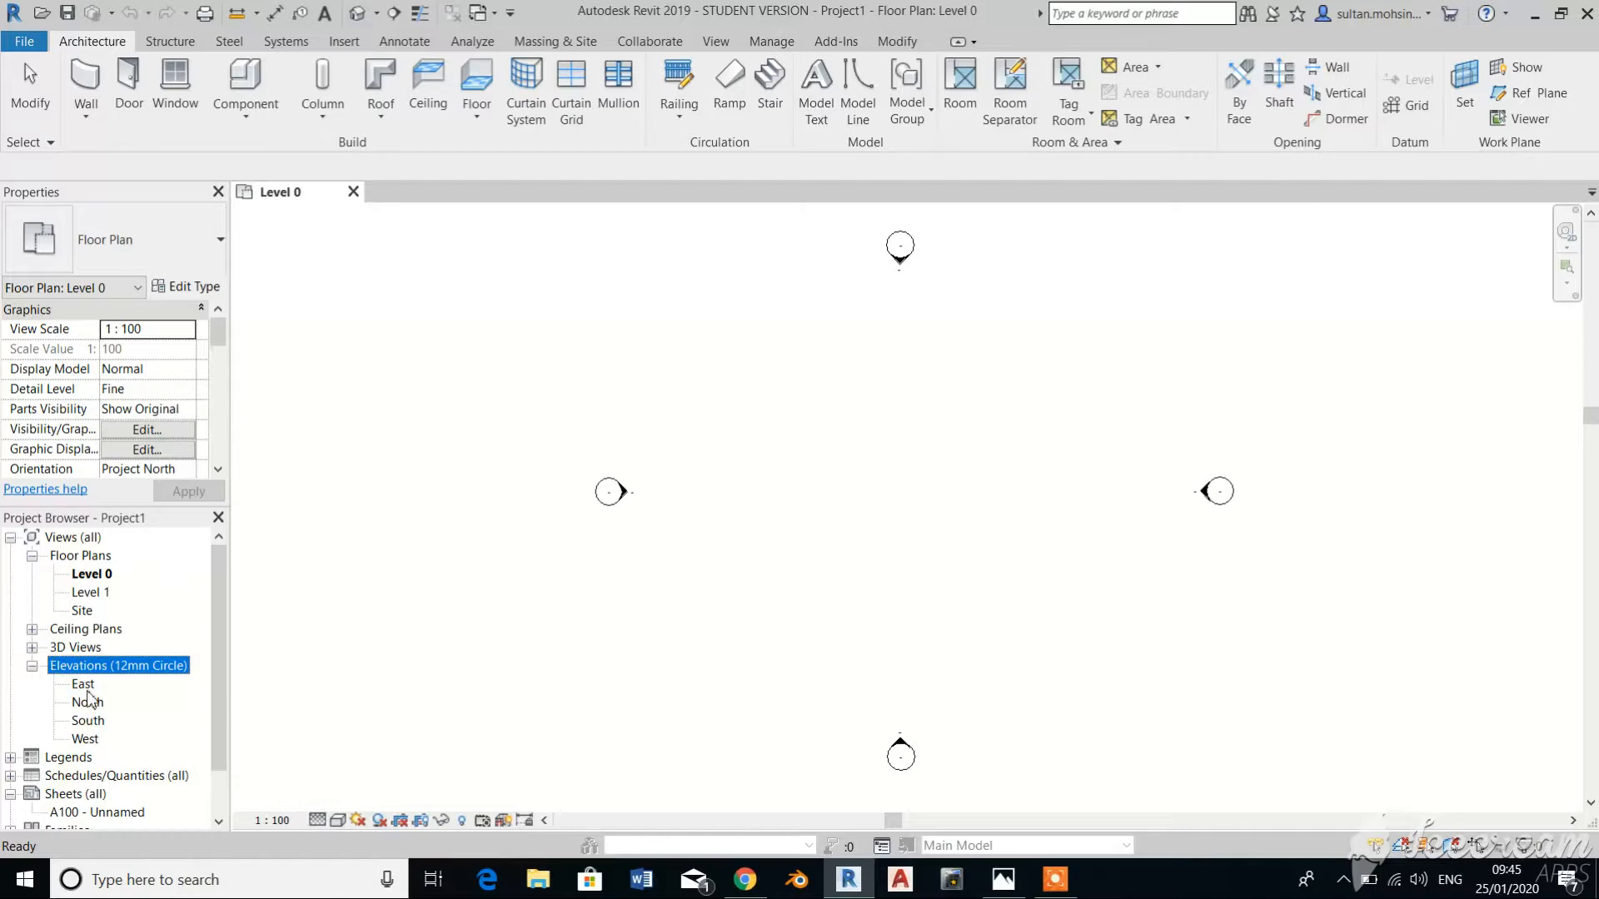
{"action": "double_click", "coordinate": [85, 686]}
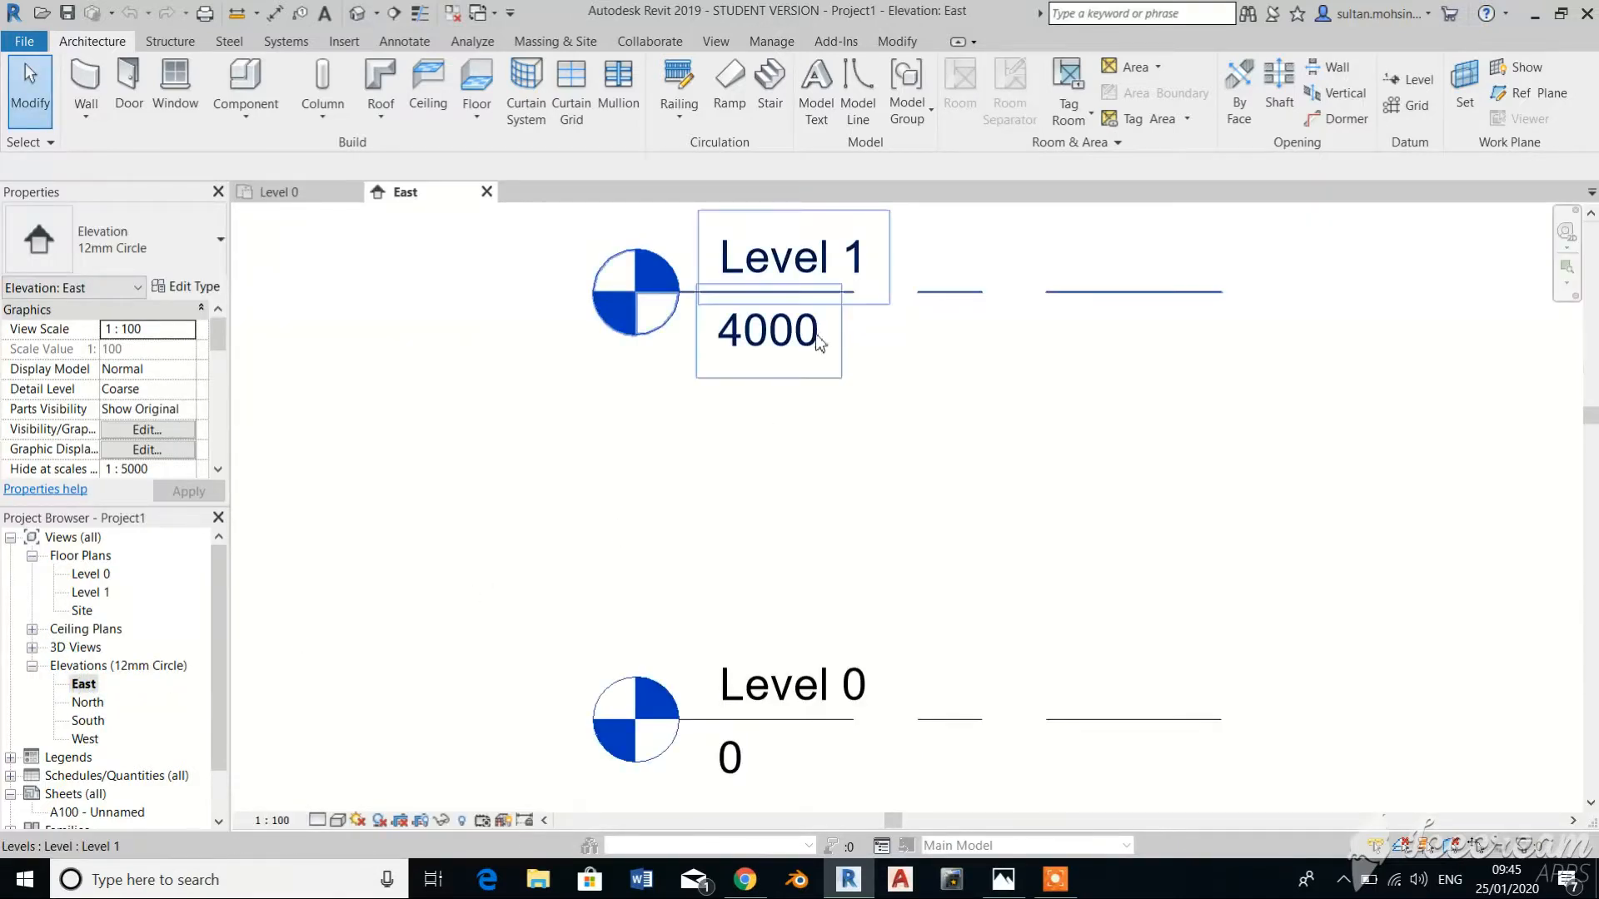
{"action": "double_click", "coordinate": [814, 336]}
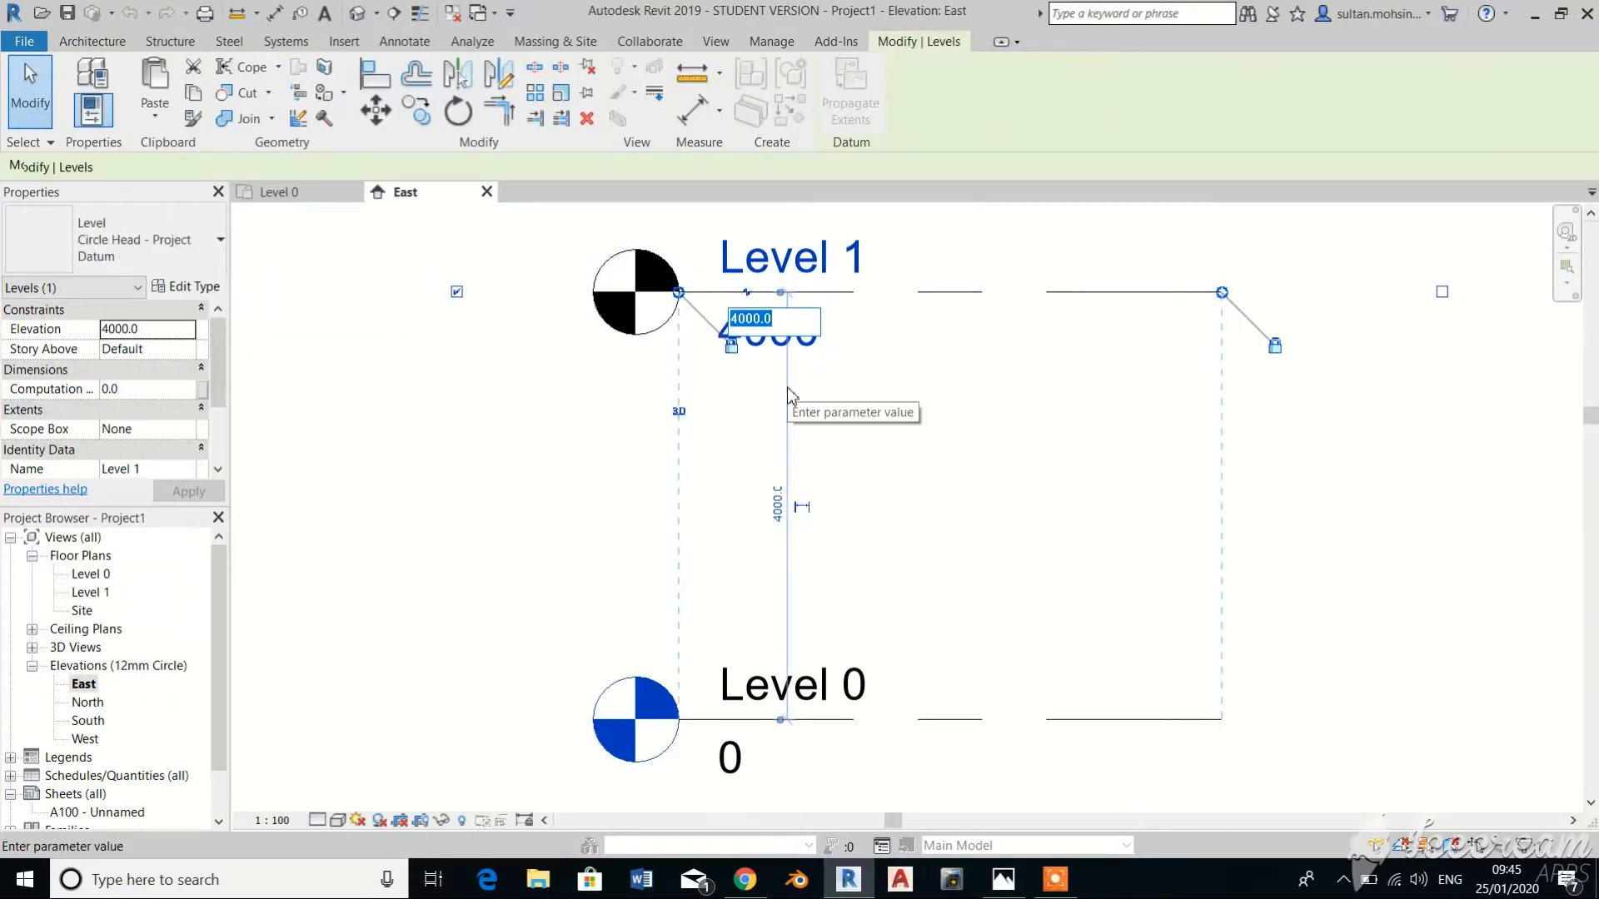
{"action": "type", "text": "3000"}
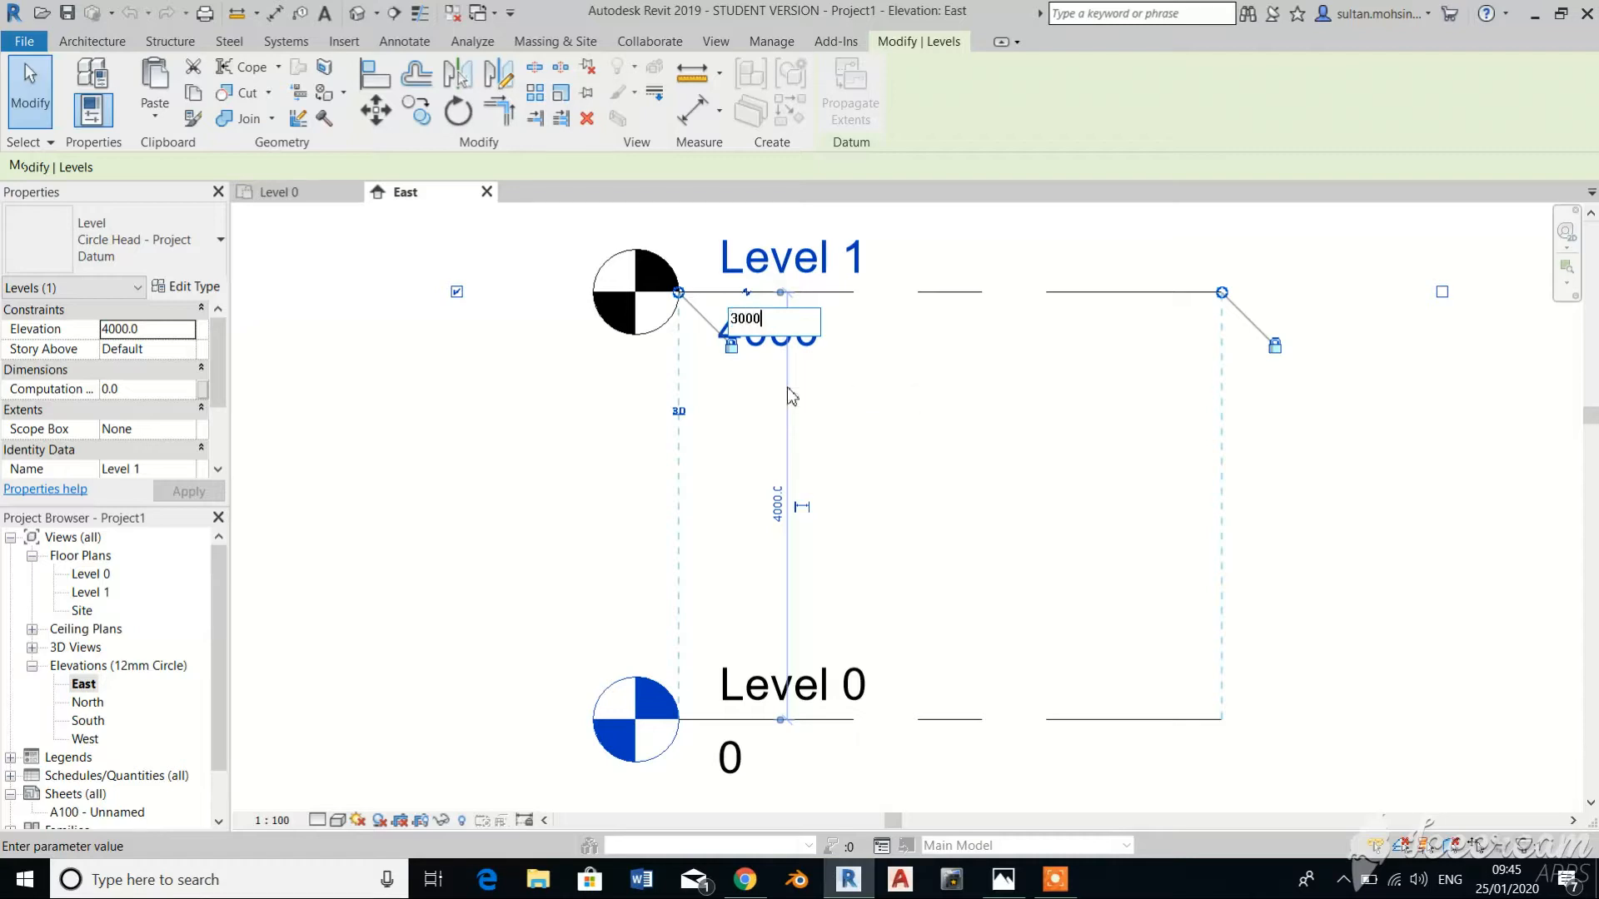
{"action": "key", "text": "Return"}
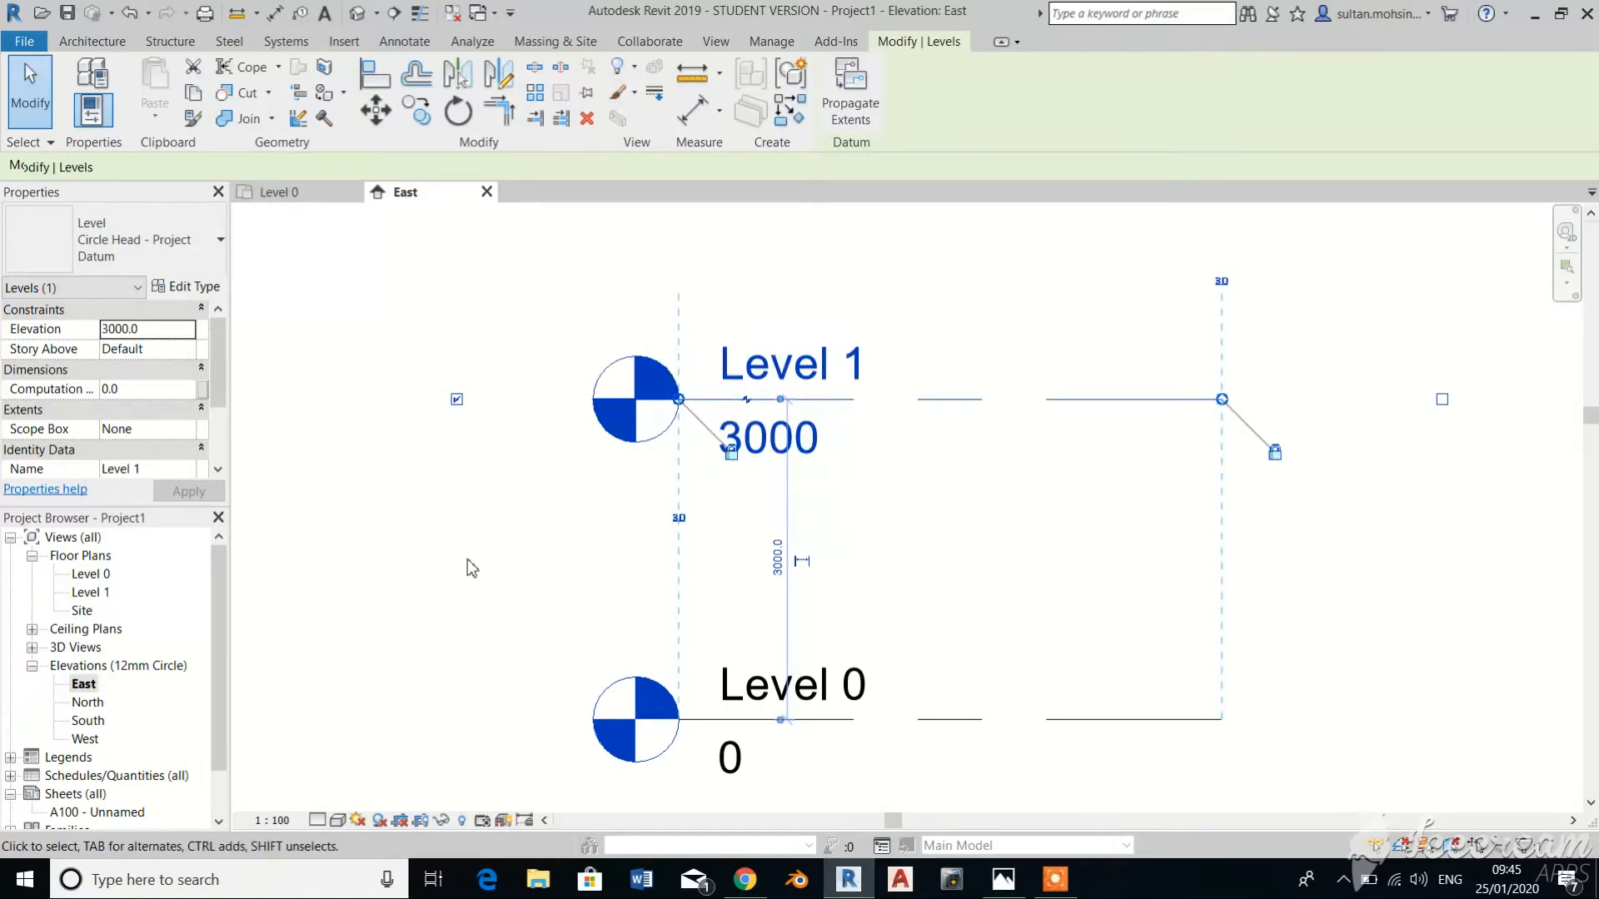
{"action": "left_click", "coordinate": [468, 564]}
{"action": "double_click", "coordinate": [788, 691]}
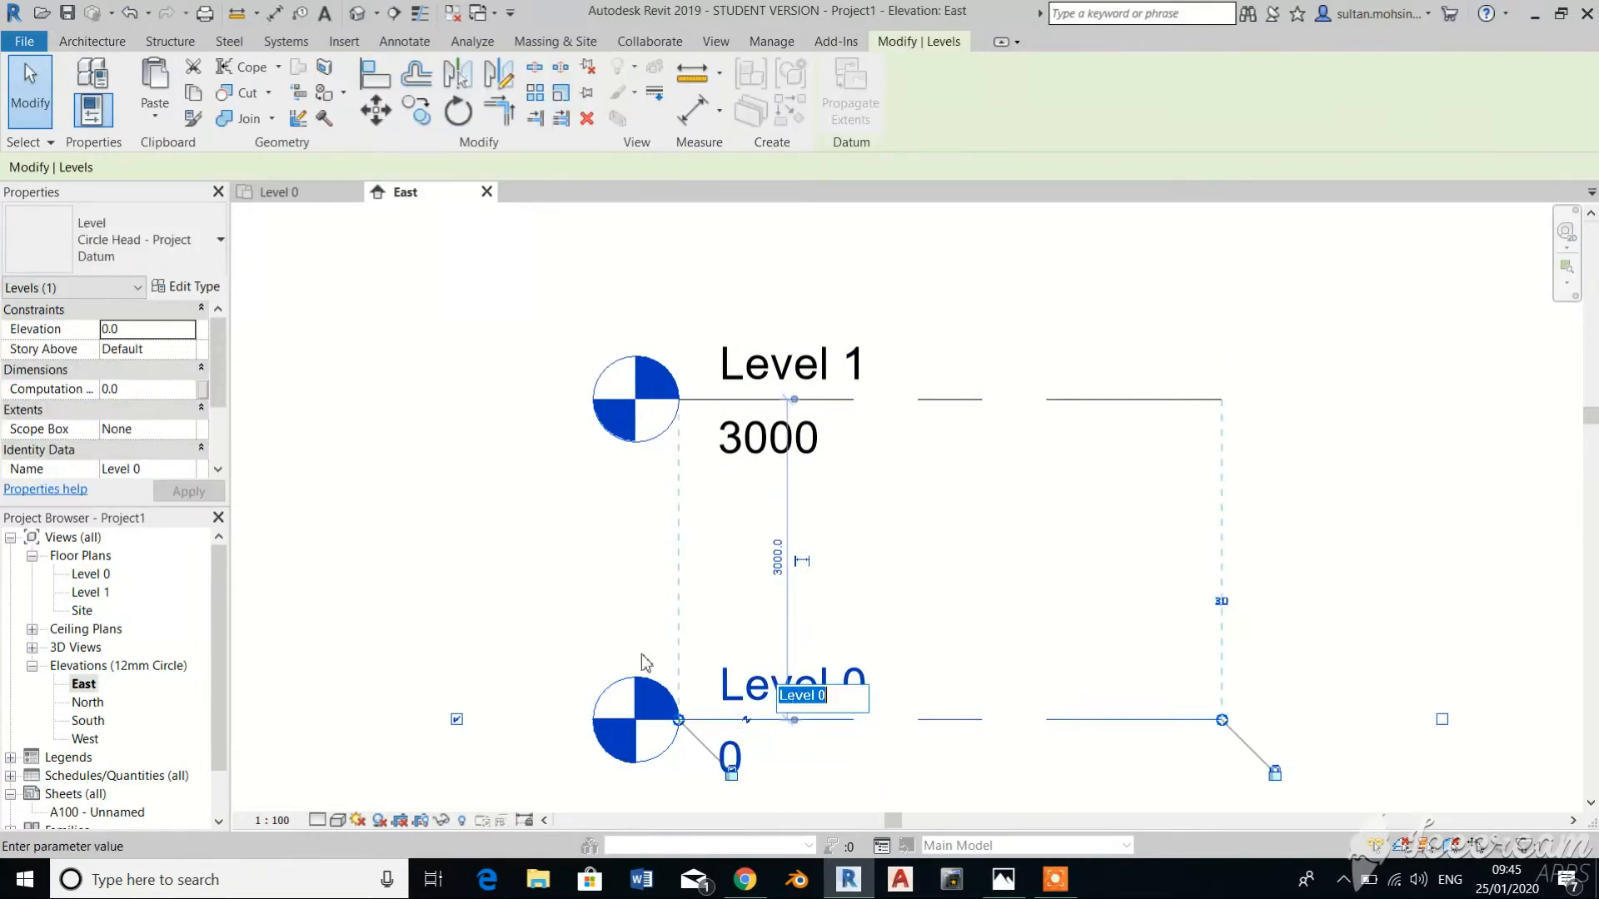
{"action": "key", "text": "Escape"}
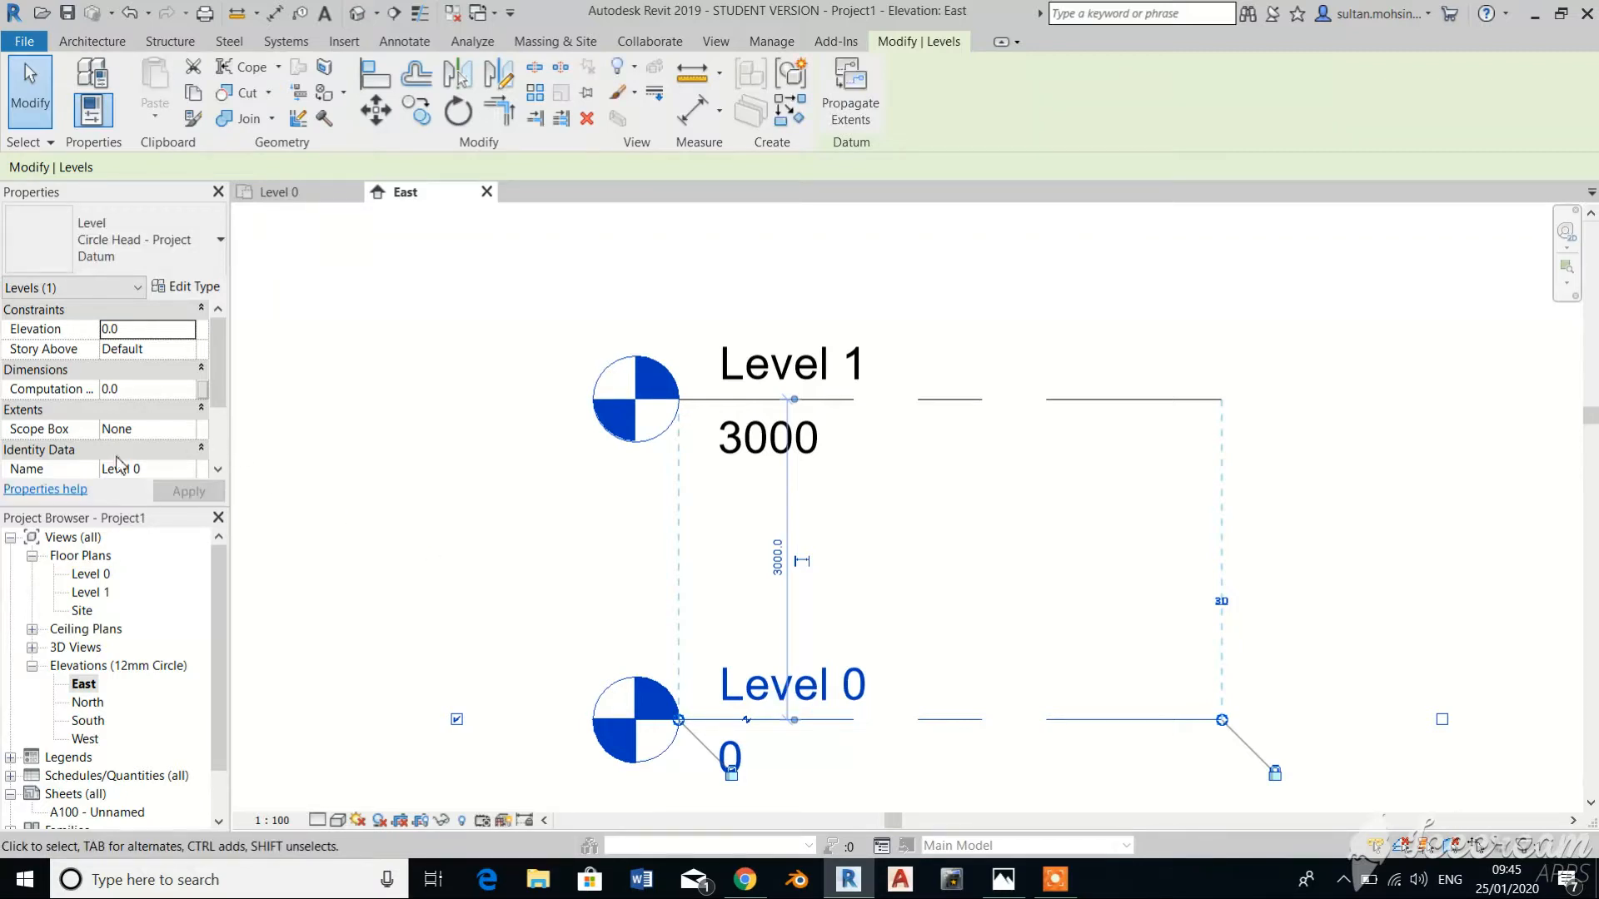
On the Level 0 floor plan, draw a rectangle of Wall-Ext_102Bwk-75Ins-100LBlk-12P walls, about 10310 by 9910 mm inside.
{"action": "double_click", "coordinate": [88, 574]}
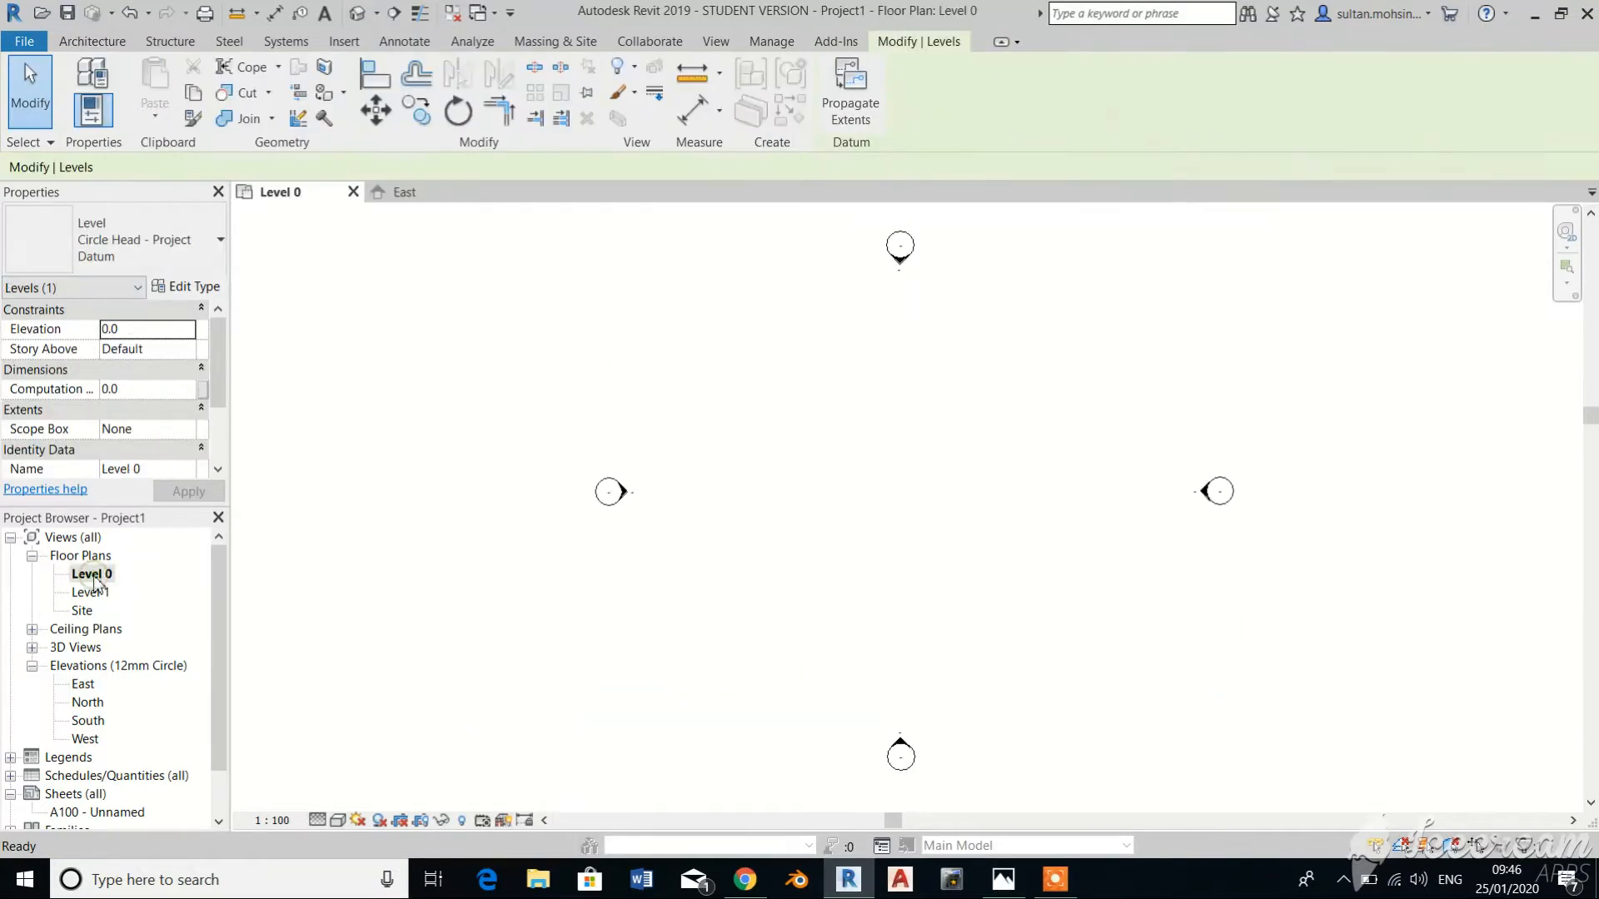
{"action": "left_click", "coordinate": [92, 41]}
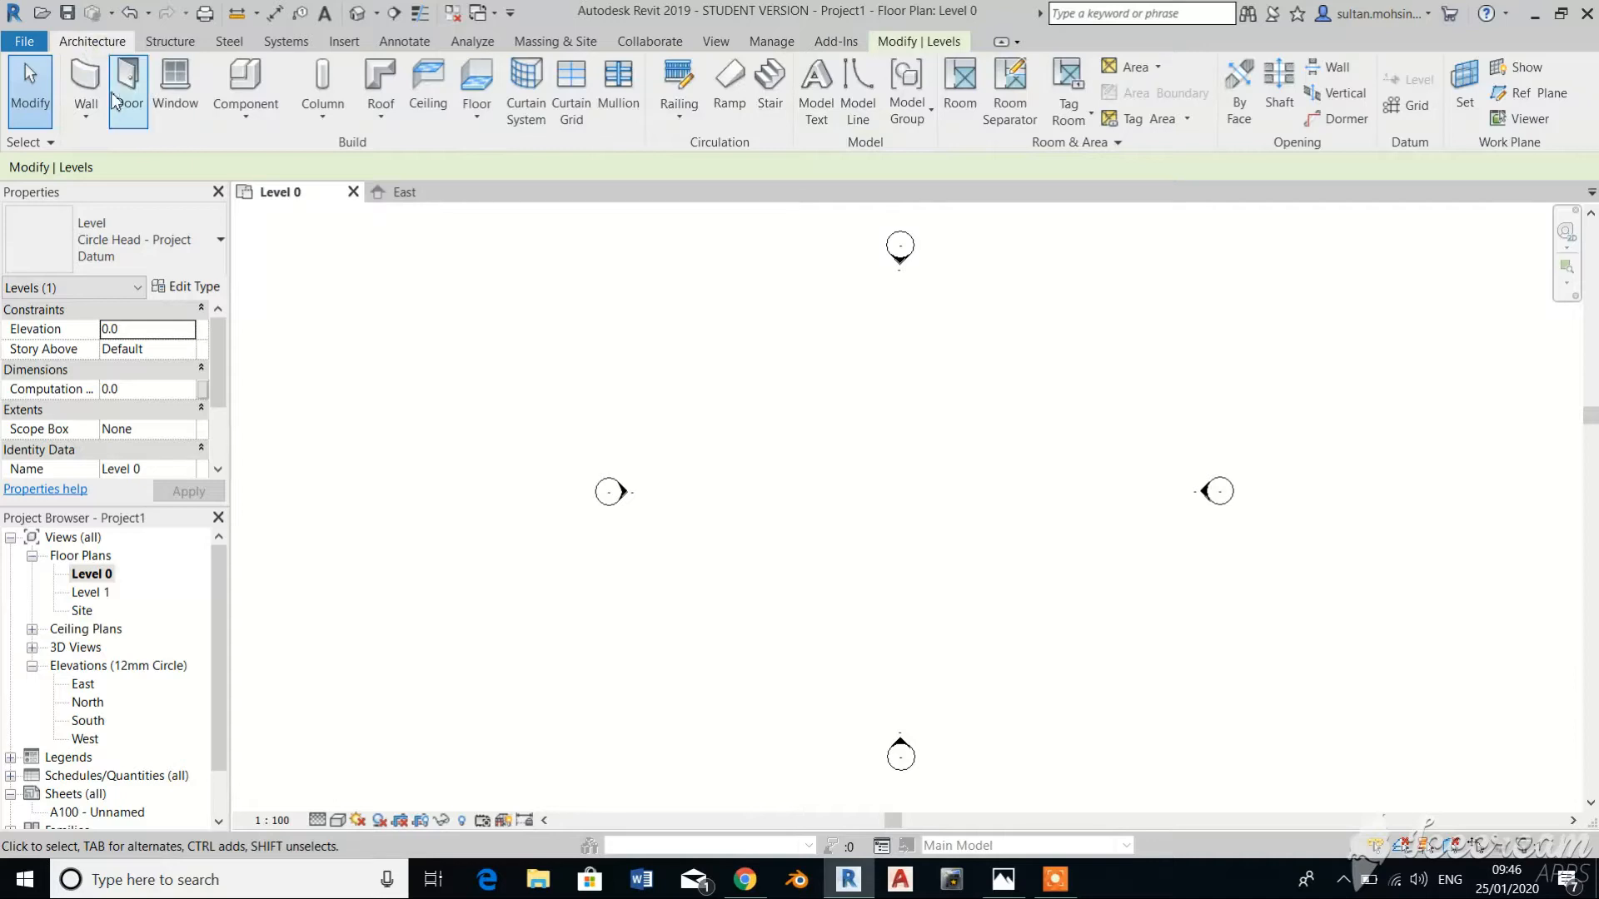
{"action": "left_click", "coordinate": [85, 83]}
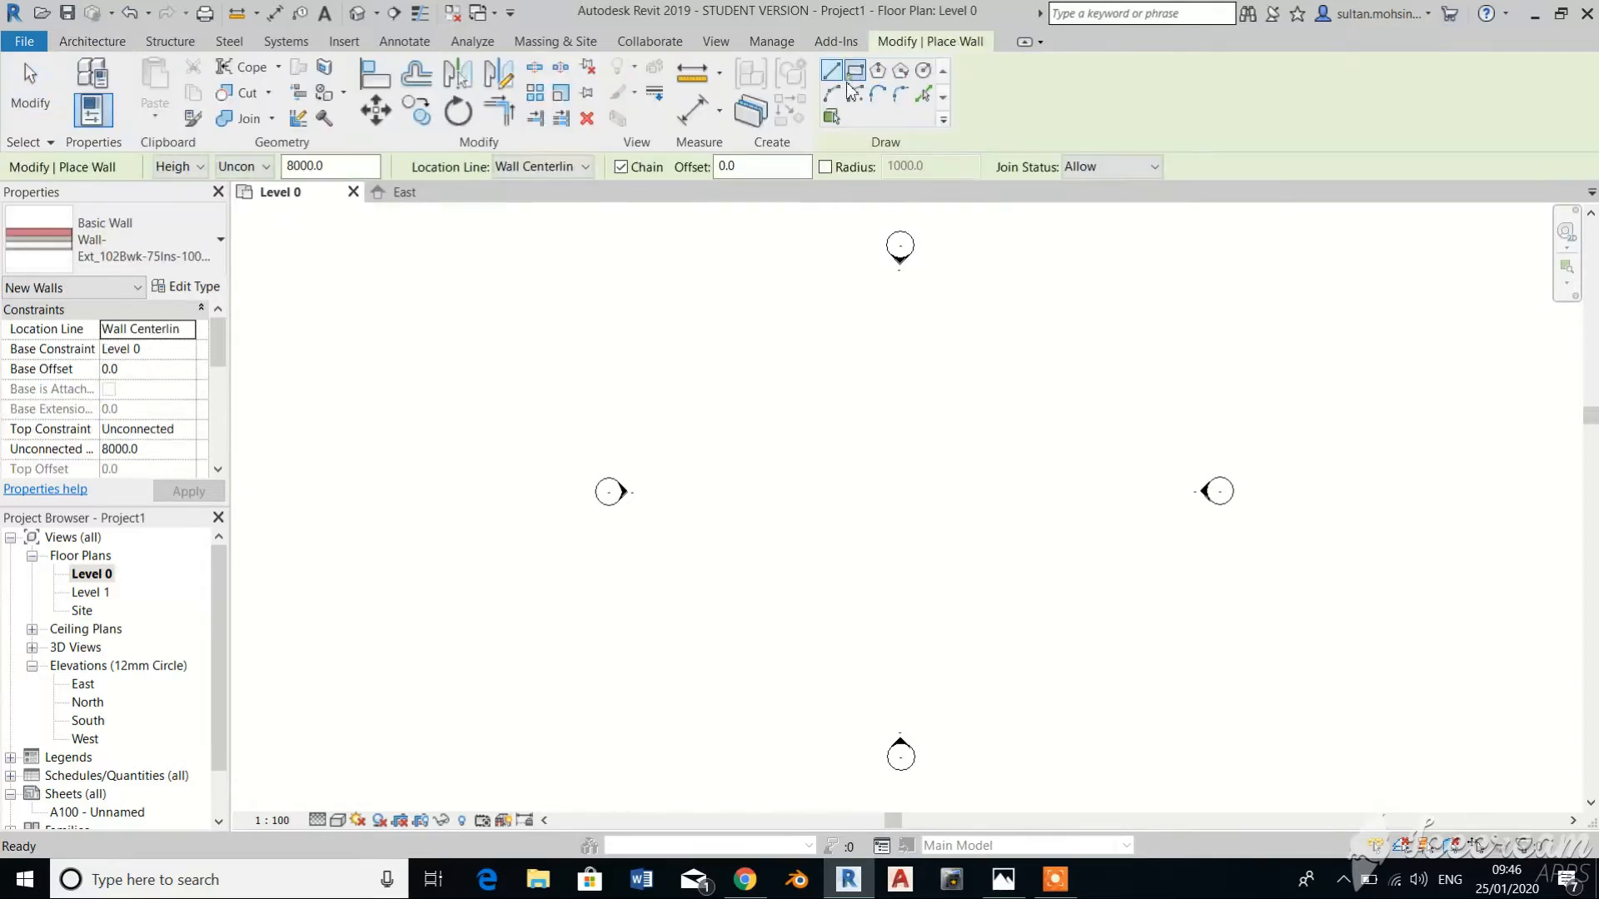
{"action": "left_click", "coordinate": [853, 74]}
{"action": "left_click", "coordinate": [795, 379]}
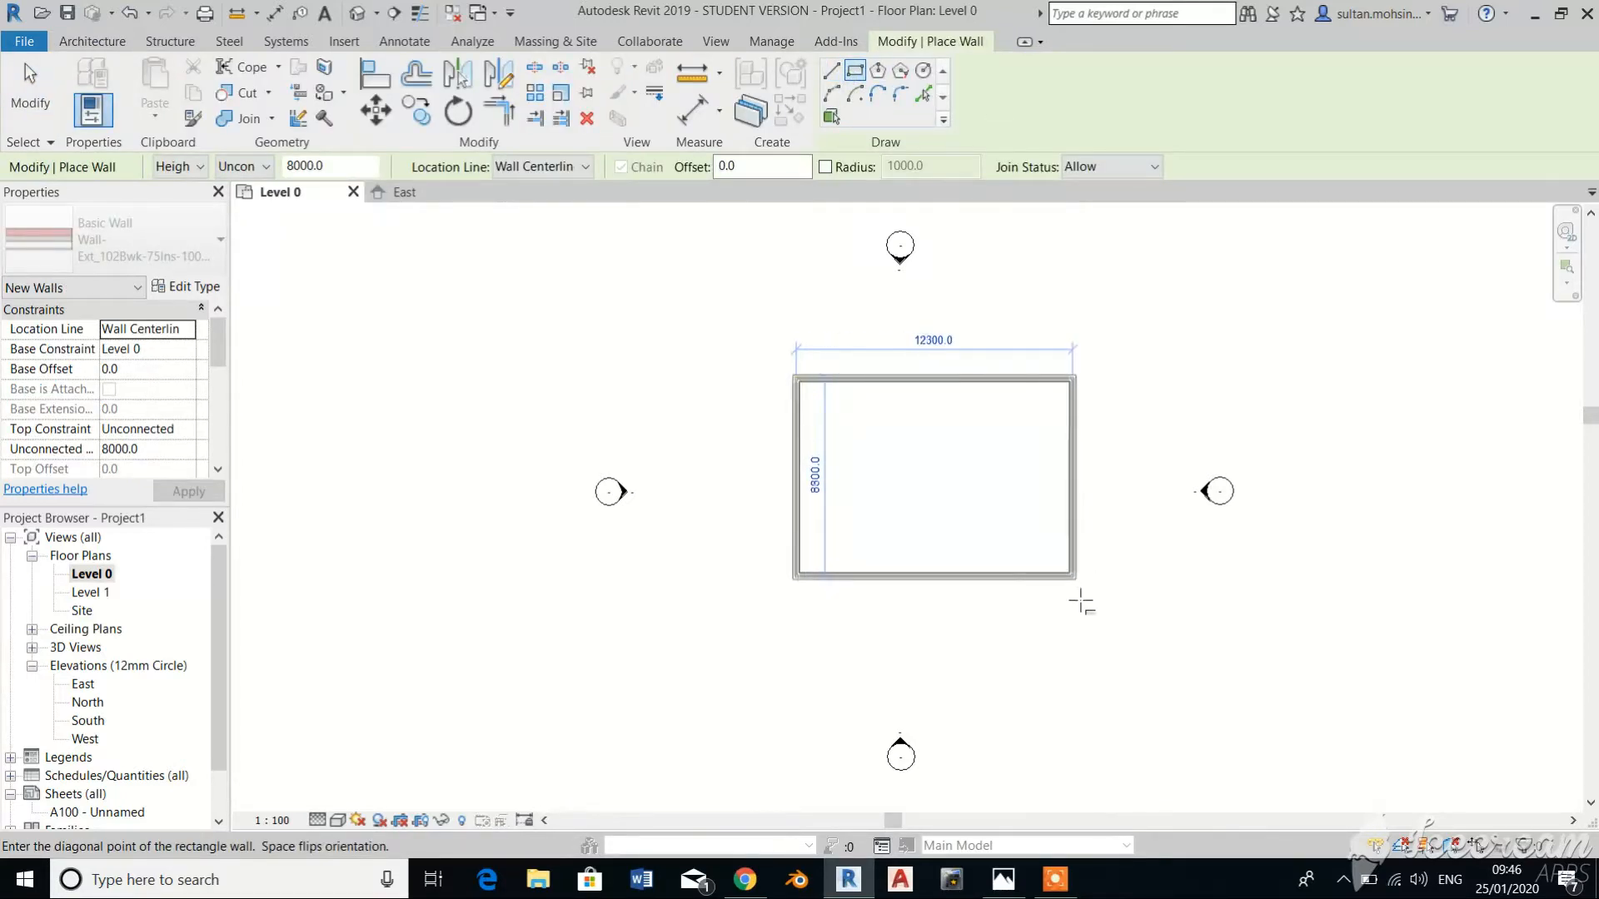
{"action": "left_click", "coordinate": [1033, 607]}
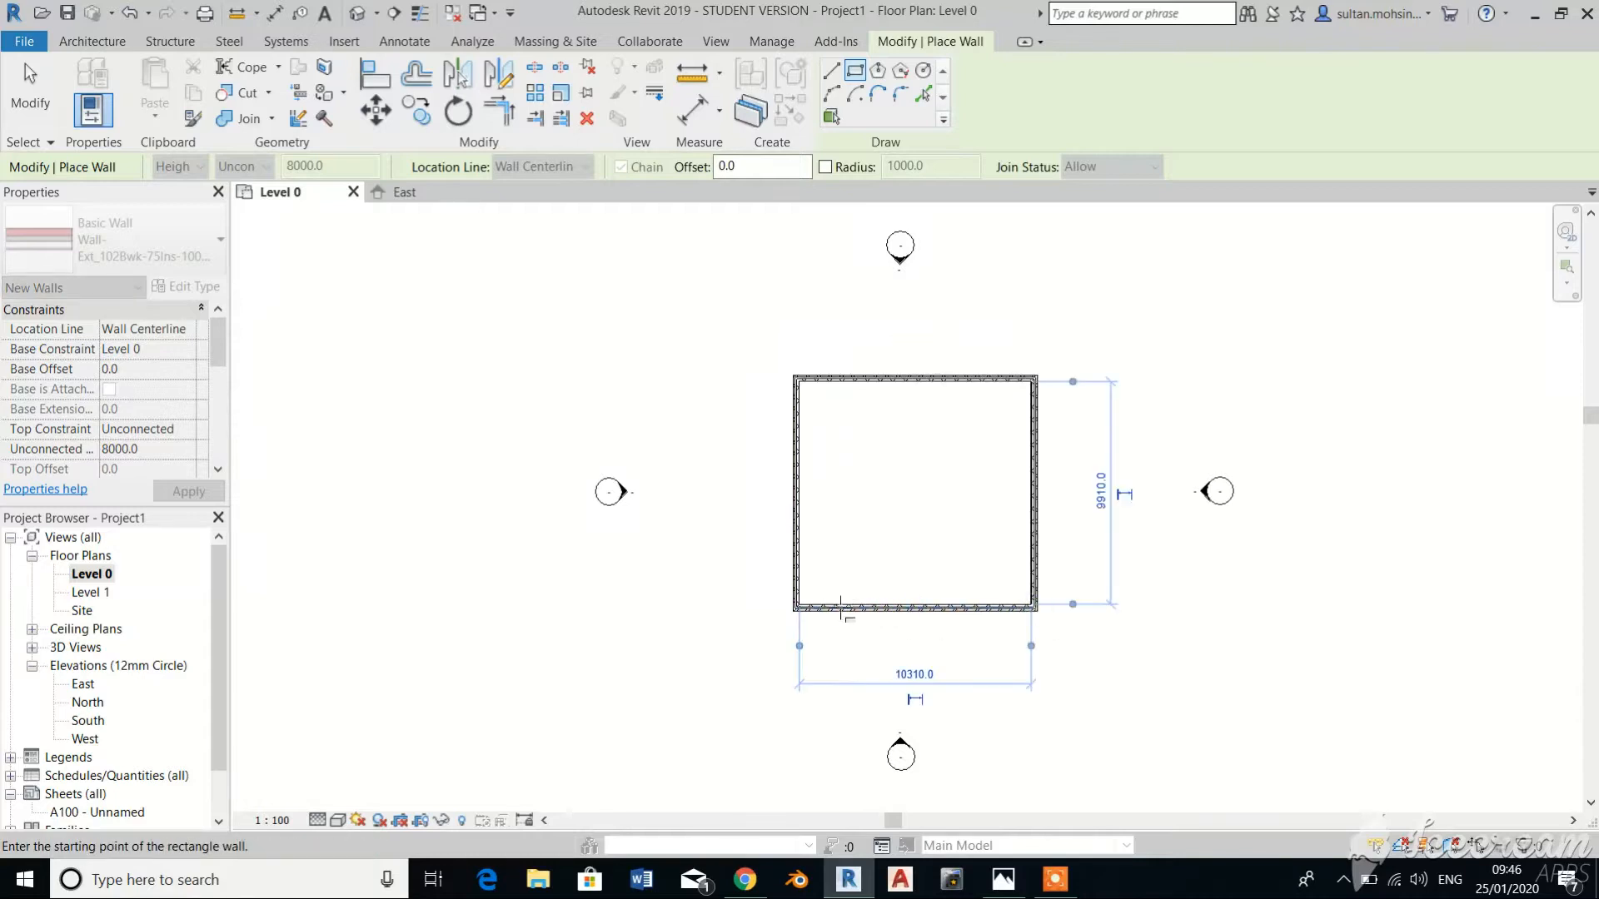
{"action": "key", "text": "Escape"}
{"action": "key", "text": "Escape"}
Resize the exterior wall rectangle by setting its inside width to 9500 mm and its inside depth to 8000 mm.
{"action": "left_click", "coordinate": [797, 550]}
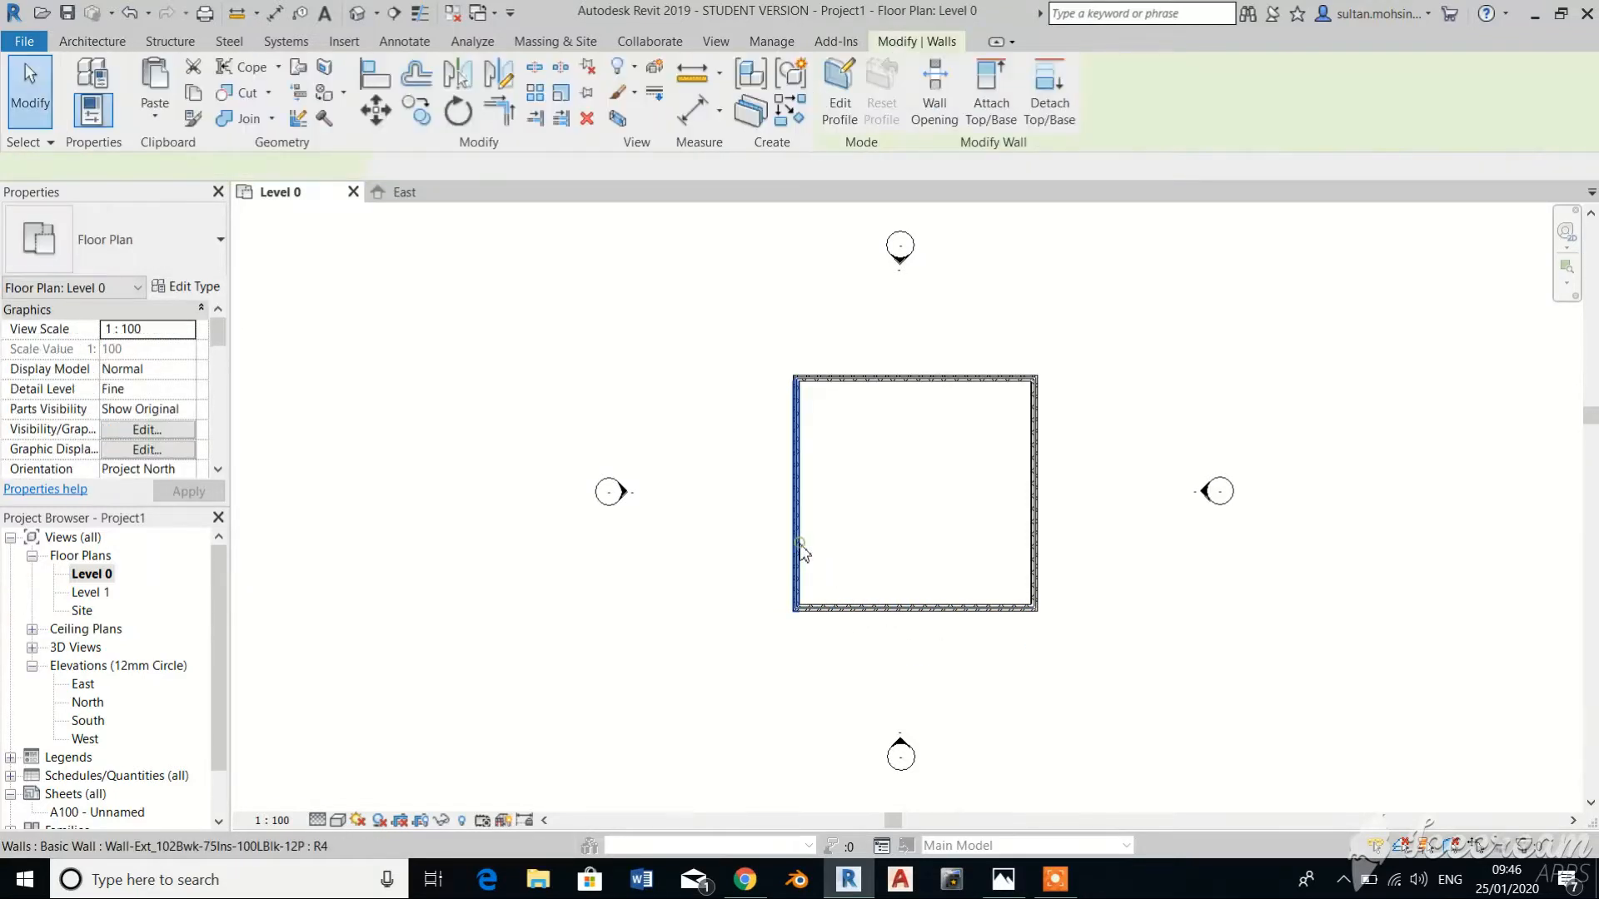
{"action": "left_click", "coordinate": [915, 292]}
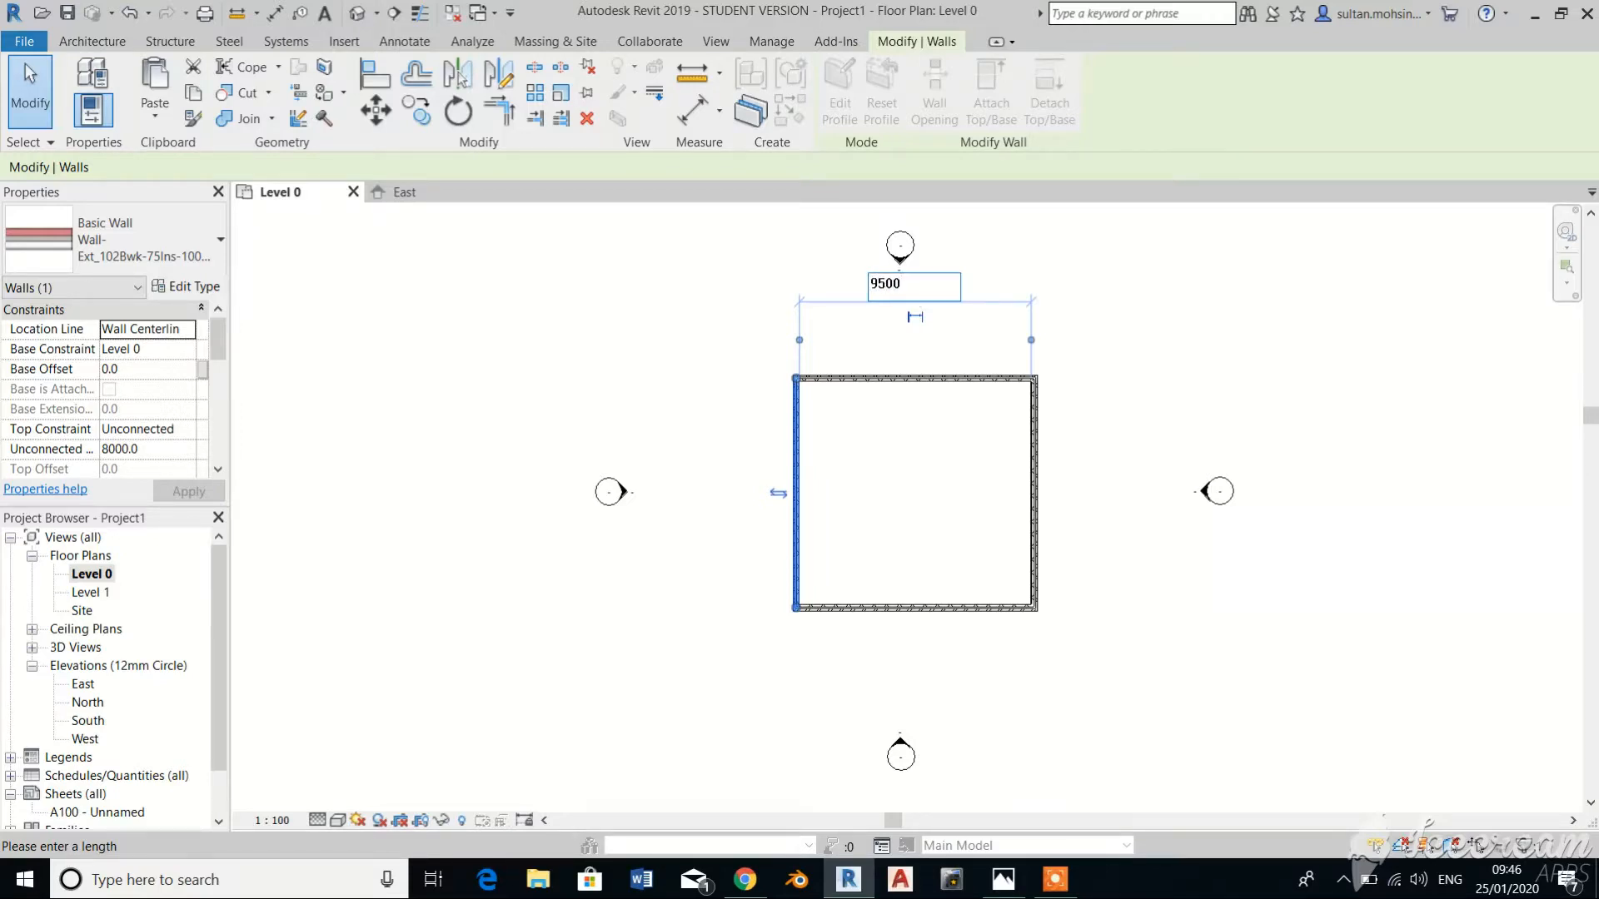
{"action": "key", "text": "Return"}
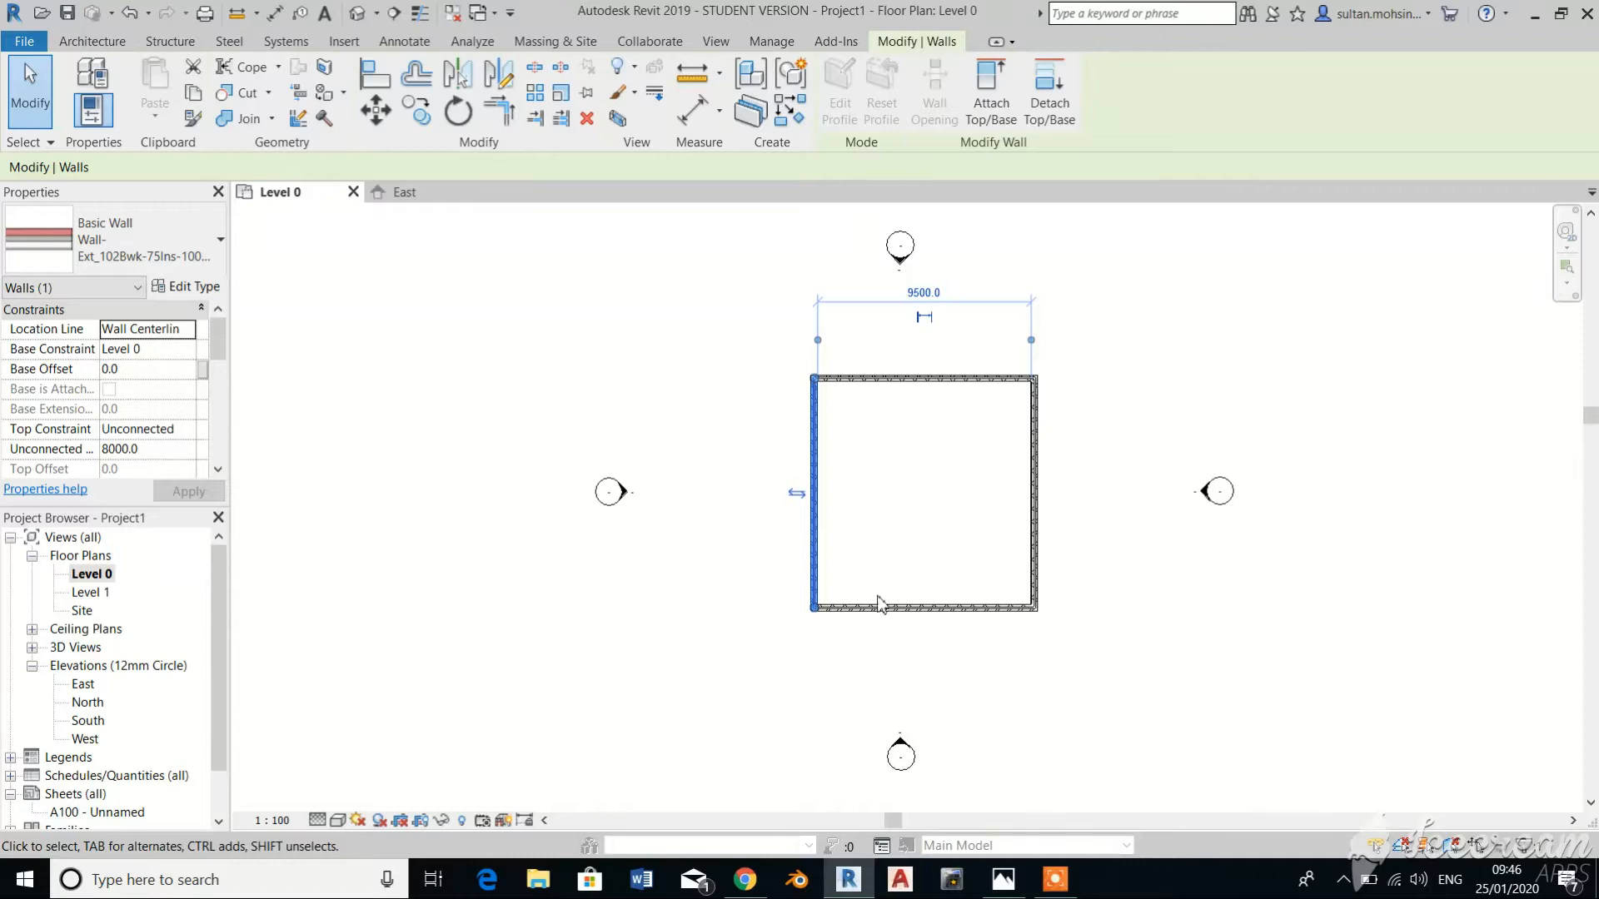
{"action": "left_click", "coordinate": [879, 606]}
{"action": "left_click", "coordinate": [728, 500]}
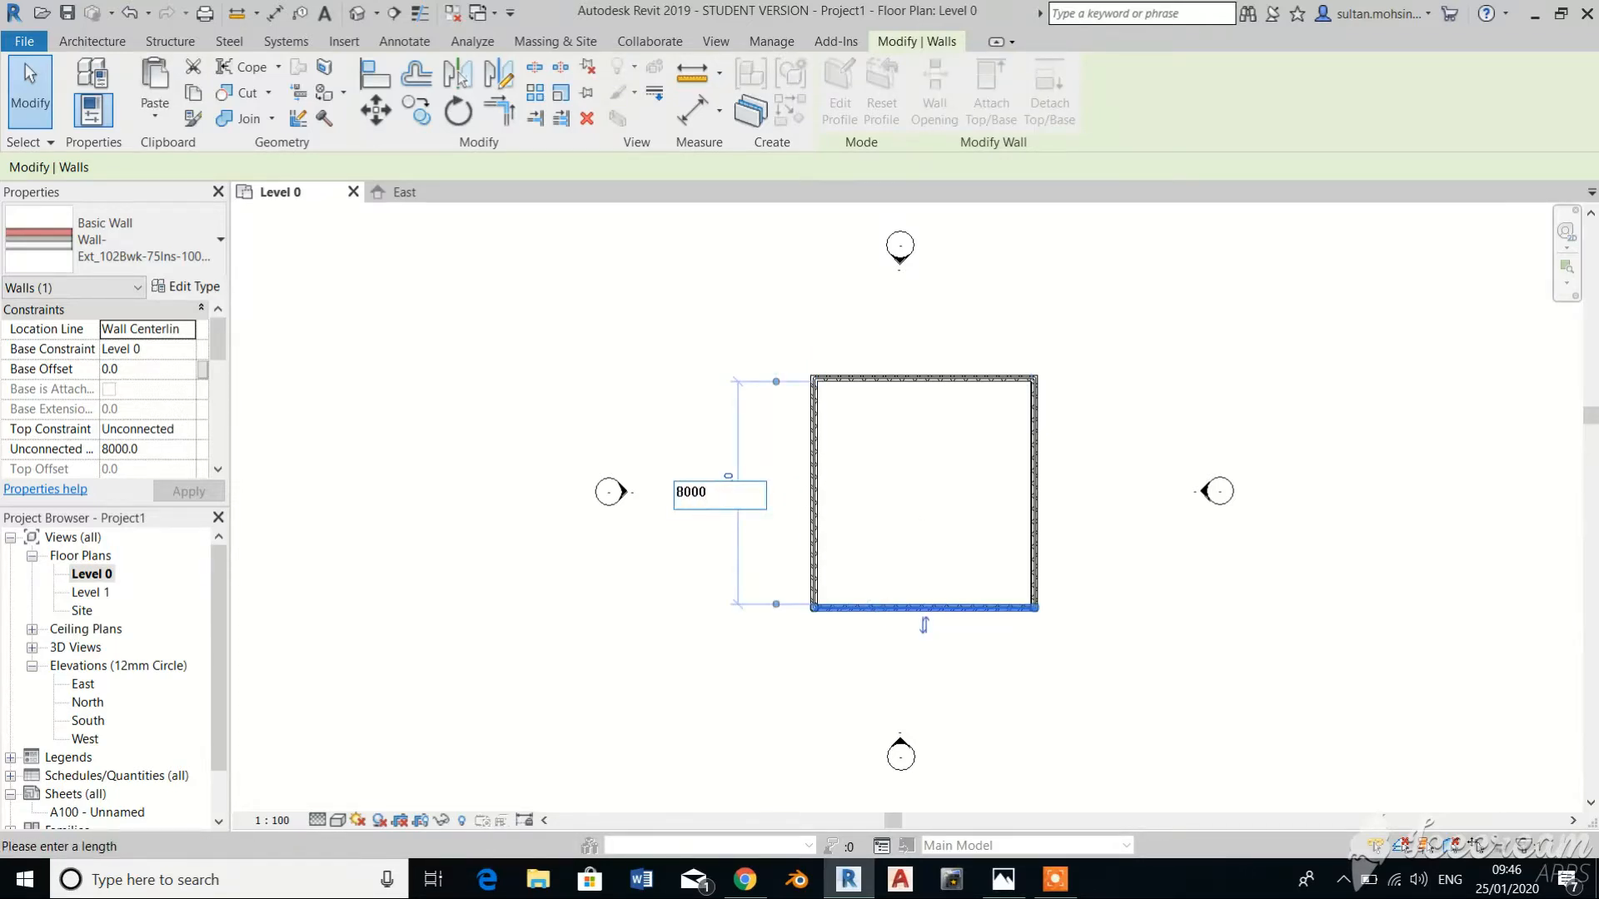
{"action": "key", "text": "Return"}
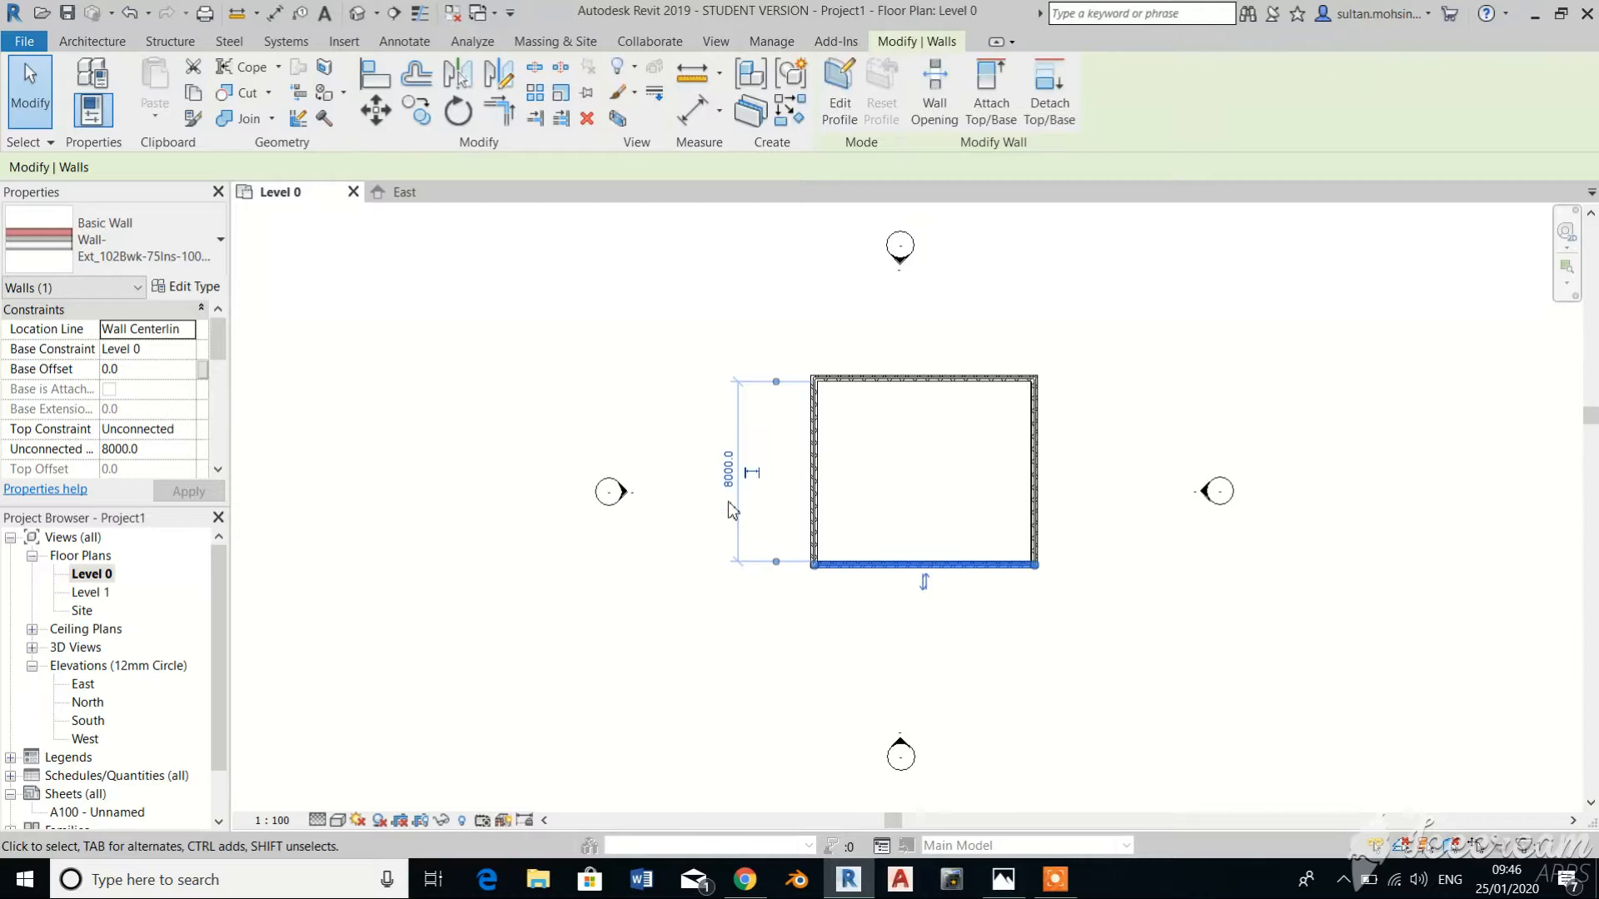
{"action": "left_click", "coordinate": [646, 403]}
{"action": "scroll", "coordinate": [1032, 391], "scroll_direction": "up", "scroll_amount": 3}
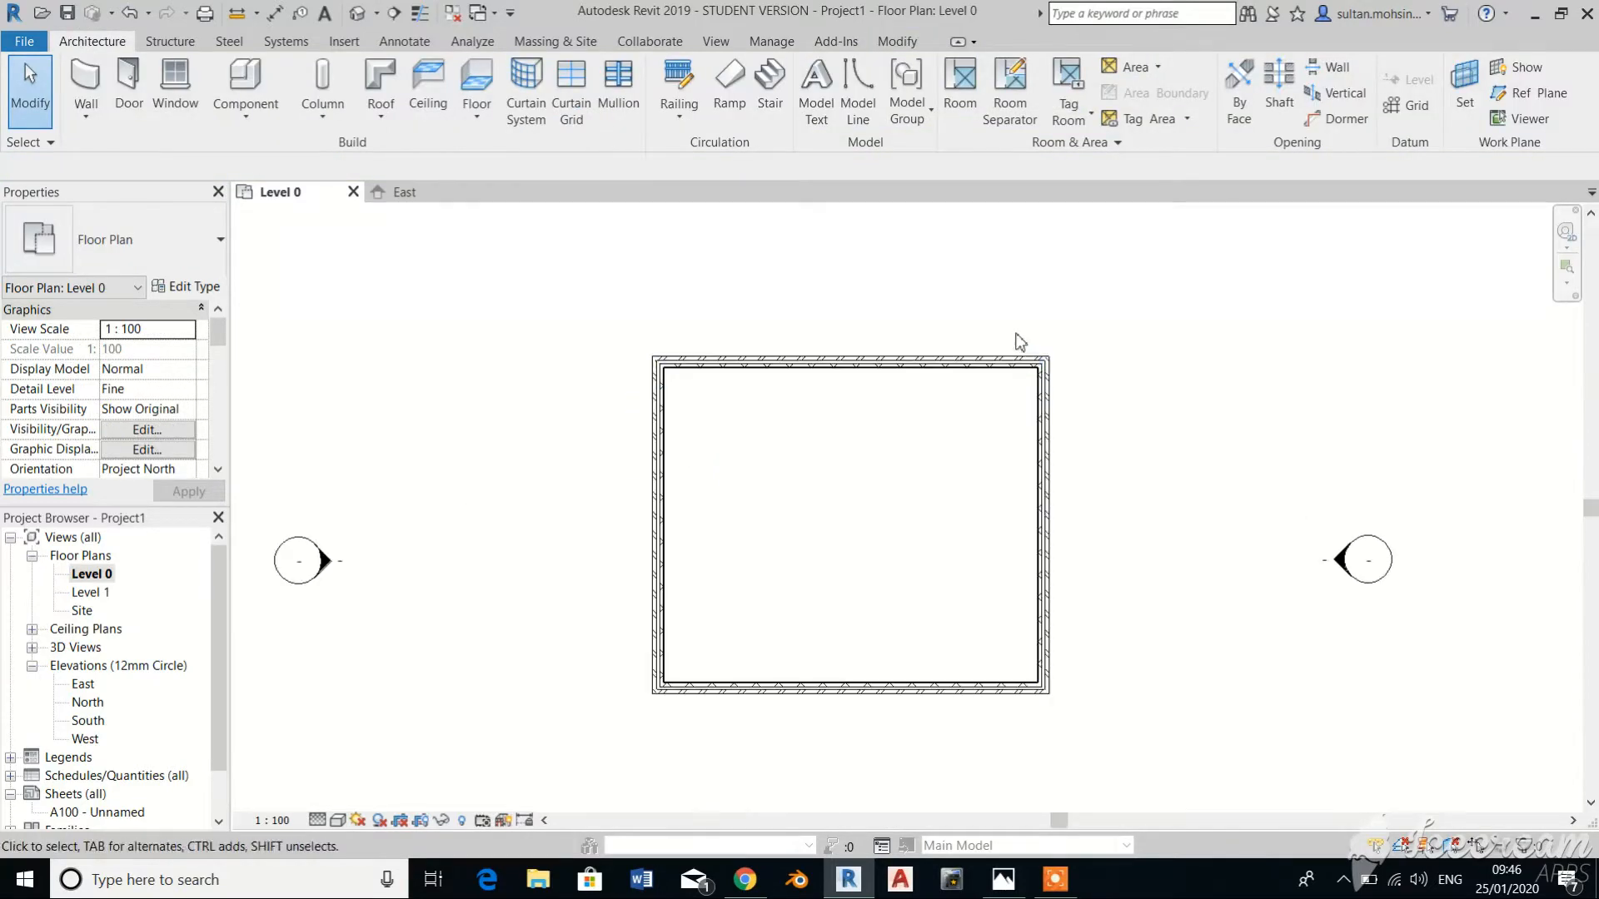
{"action": "scroll", "coordinate": [941, 436], "scroll_direction": "down", "scroll_amount": 2}
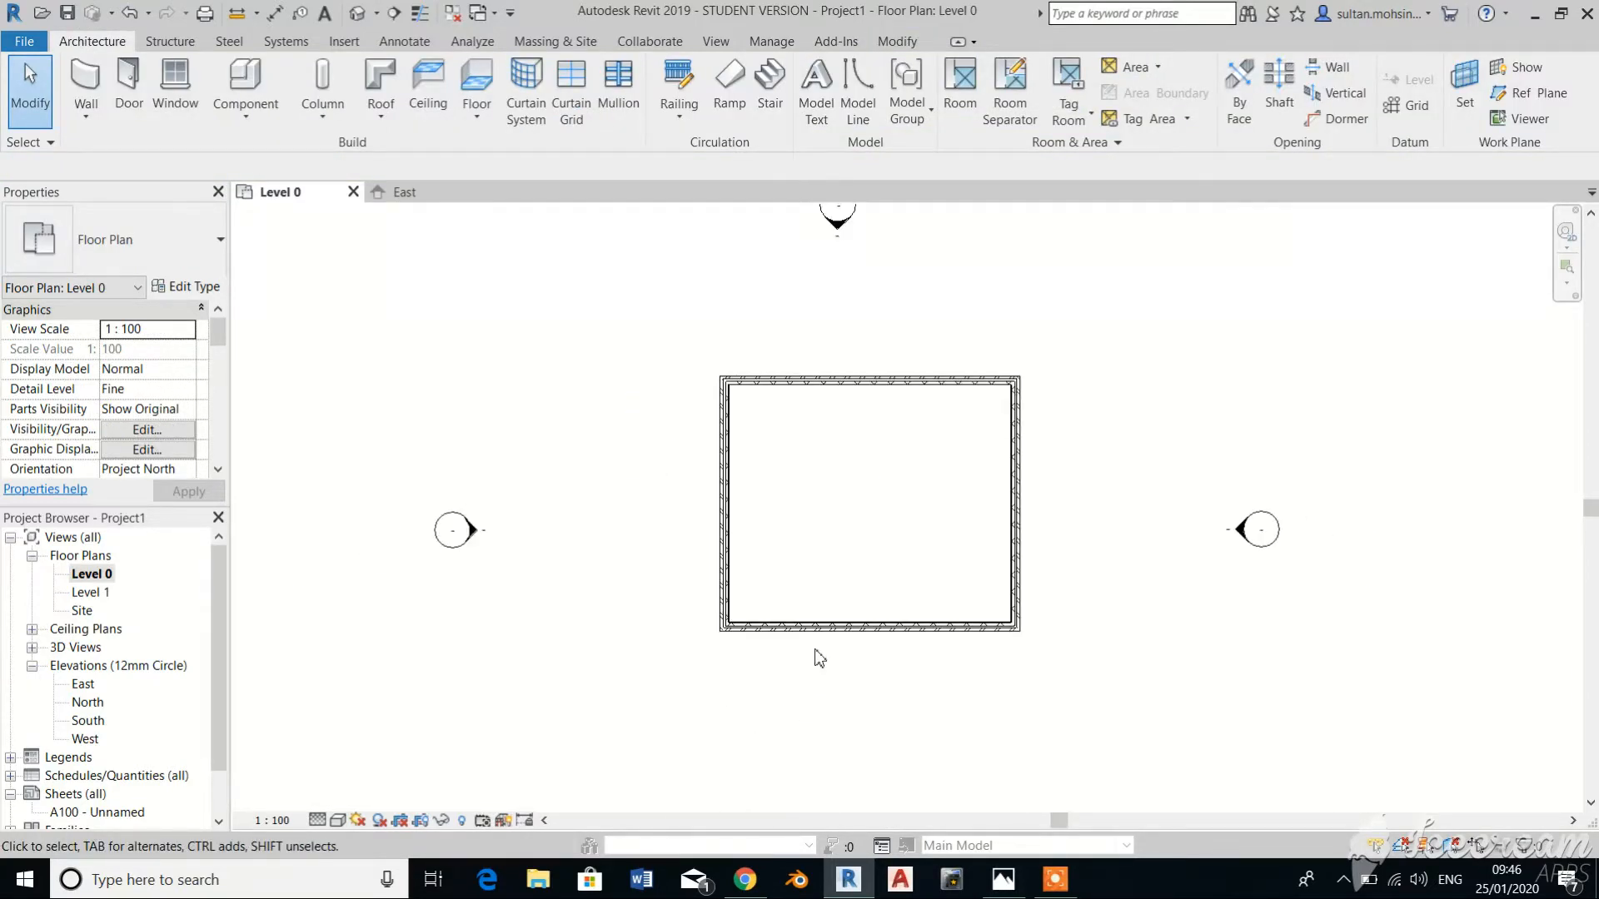
{"action": "scroll", "coordinate": [816, 658], "scroll_direction": "down", "scroll_amount": 1}
{"action": "scroll", "coordinate": [831, 433], "scroll_direction": "up", "scroll_amount": 2}
{"action": "scroll", "coordinate": [708, 491], "scroll_direction": "down", "scroll_amount": 1}
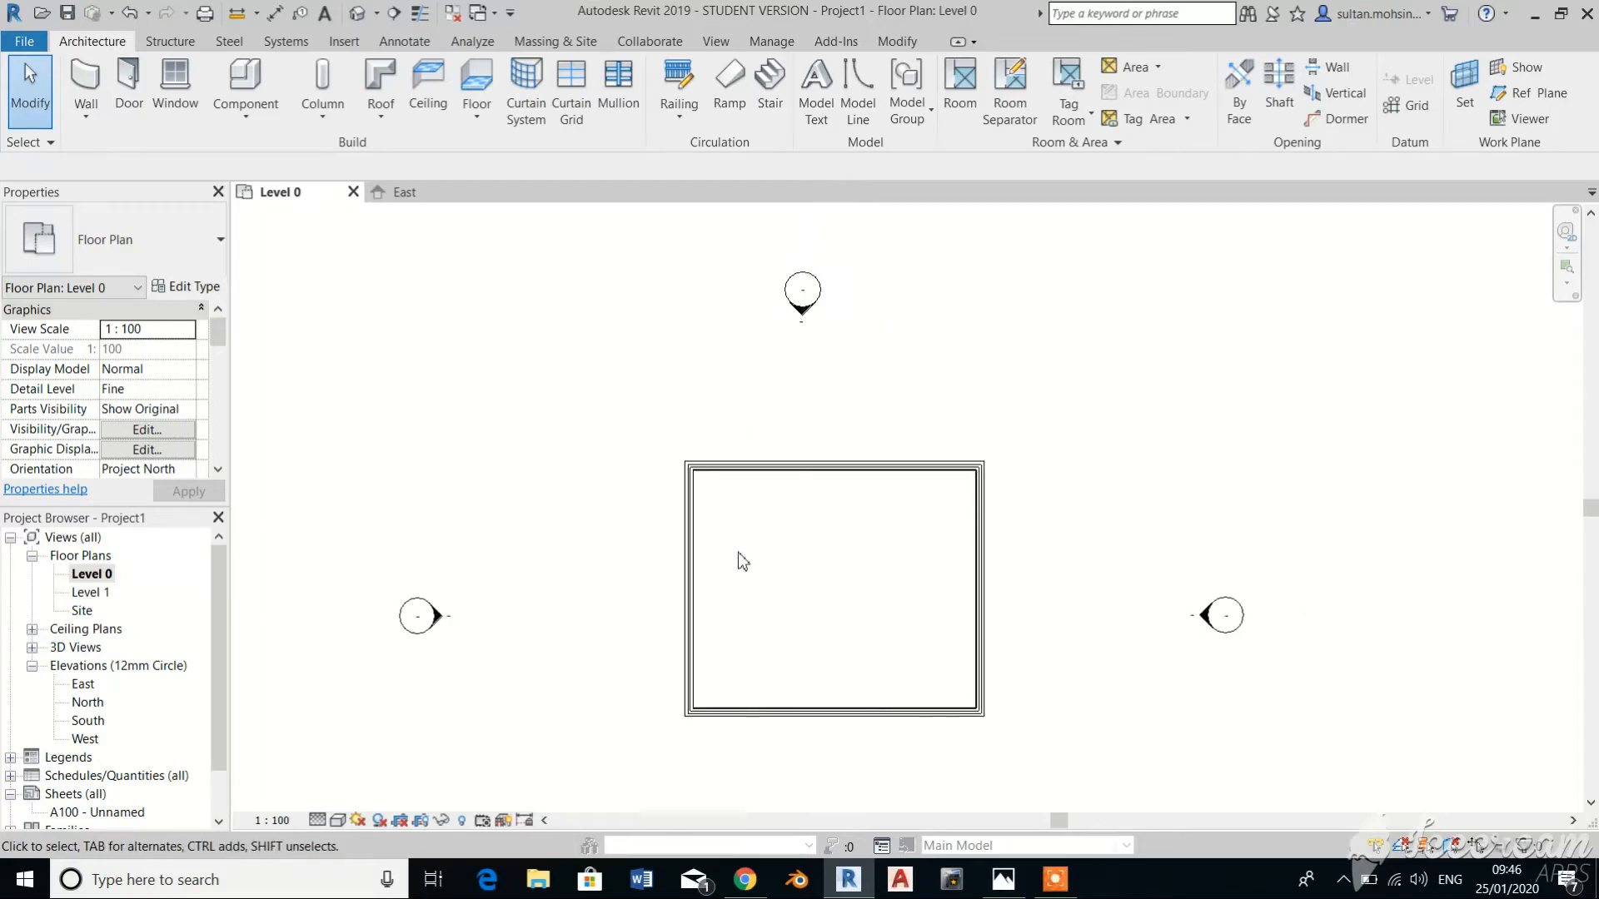
{"action": "scroll", "coordinate": [742, 600], "scroll_direction": "up", "scroll_amount": 1}
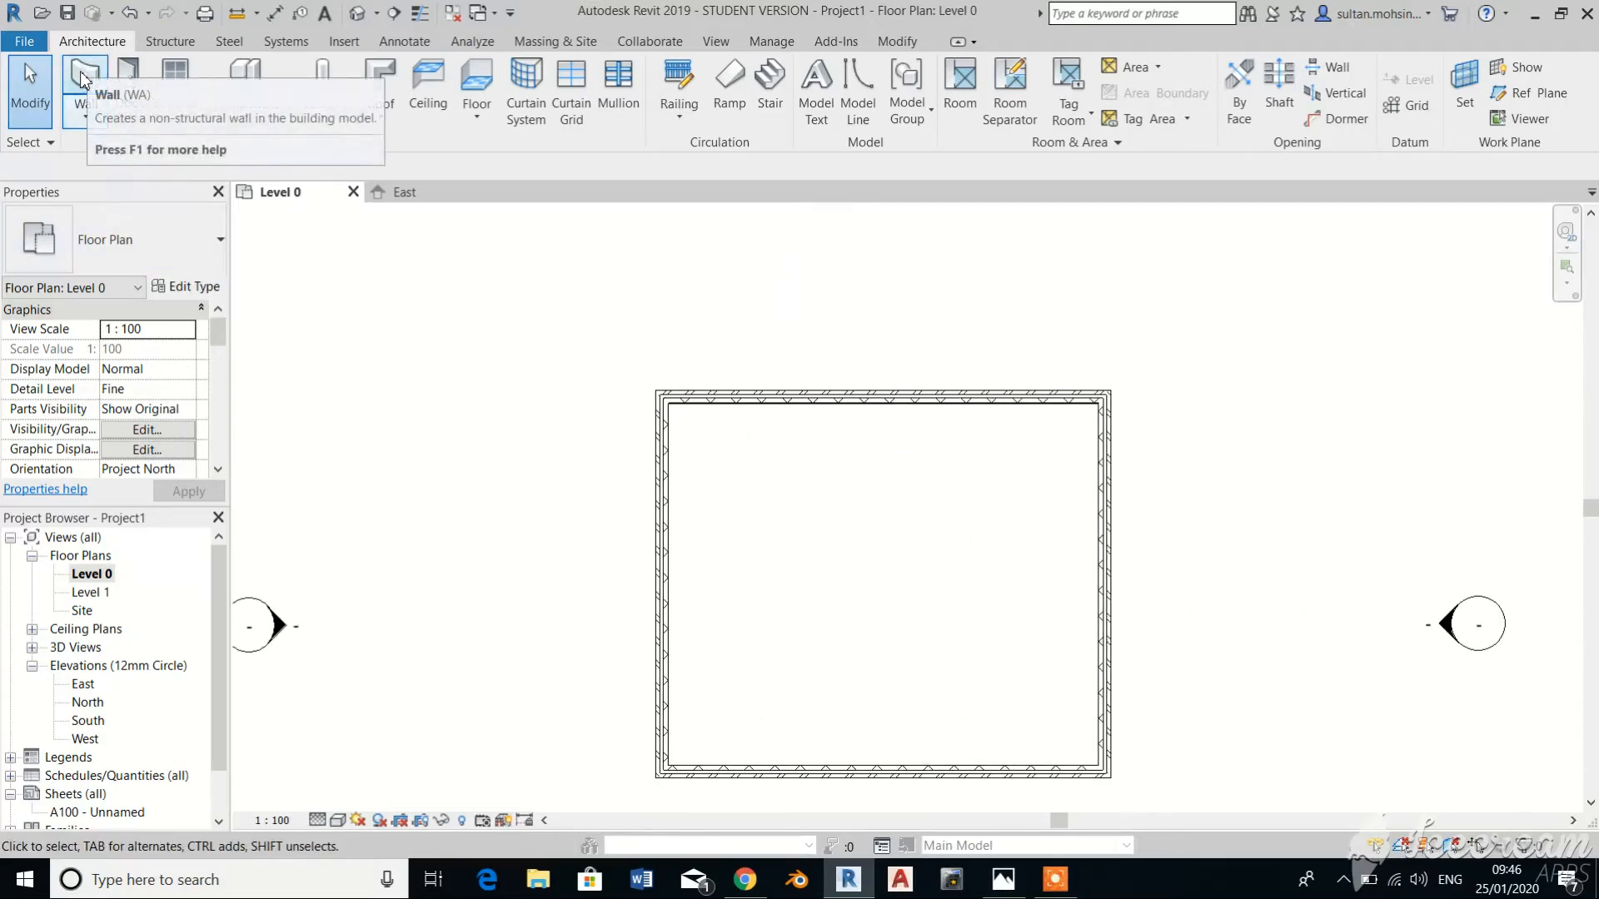
{"action": "scroll", "coordinate": [567, 442], "scroll_direction": "down", "scroll_amount": 1}
{"action": "scroll", "coordinate": [561, 432], "scroll_direction": "down", "scroll_amount": 1}
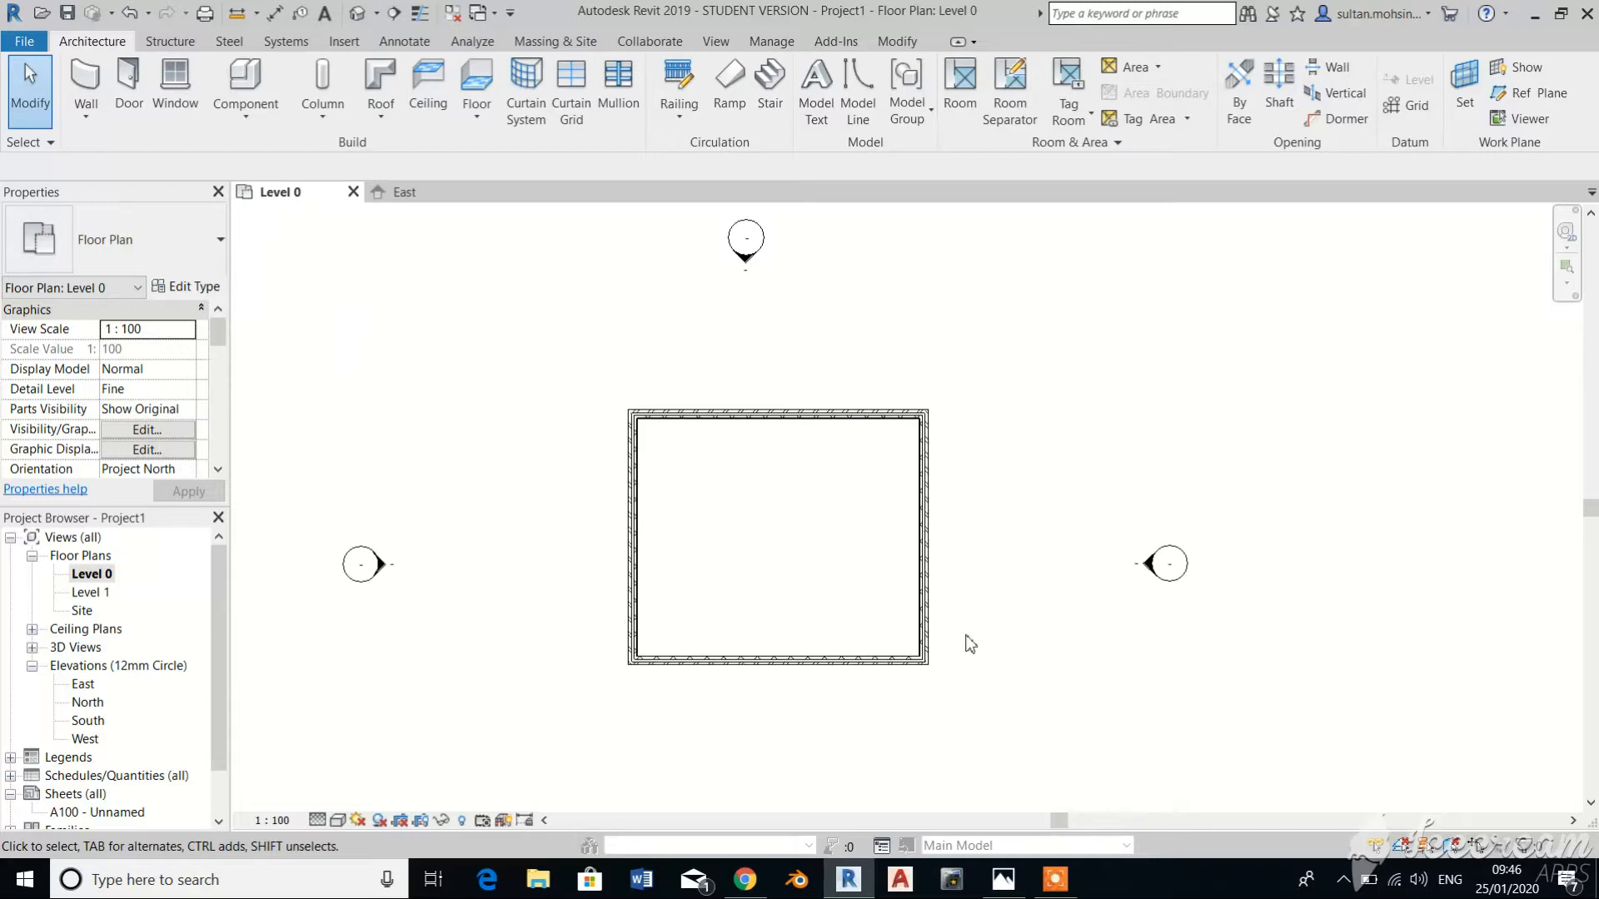
Draw a Wall-Int_12P-100Blk-12P partition from the north to the south exterior wall, about 3240 mm from the west wall's inner face.
{"action": "left_click", "coordinate": [86, 84]}
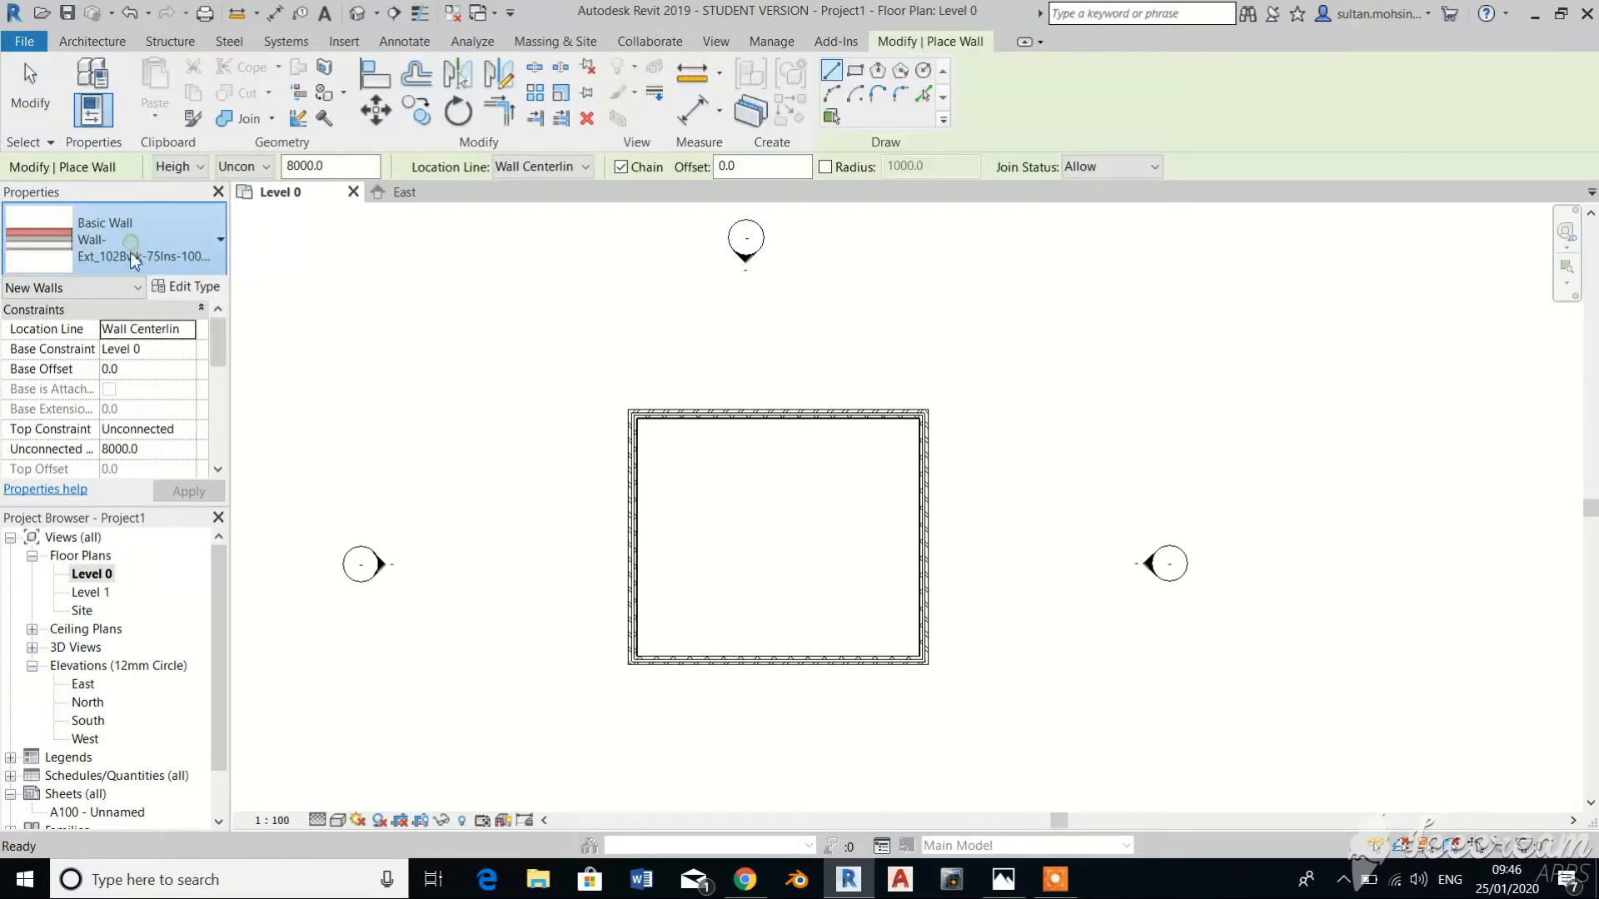
{"action": "left_click", "coordinate": [133, 250]}
{"action": "scroll", "coordinate": [113, 646], "scroll_direction": "down", "scroll_amount": 4}
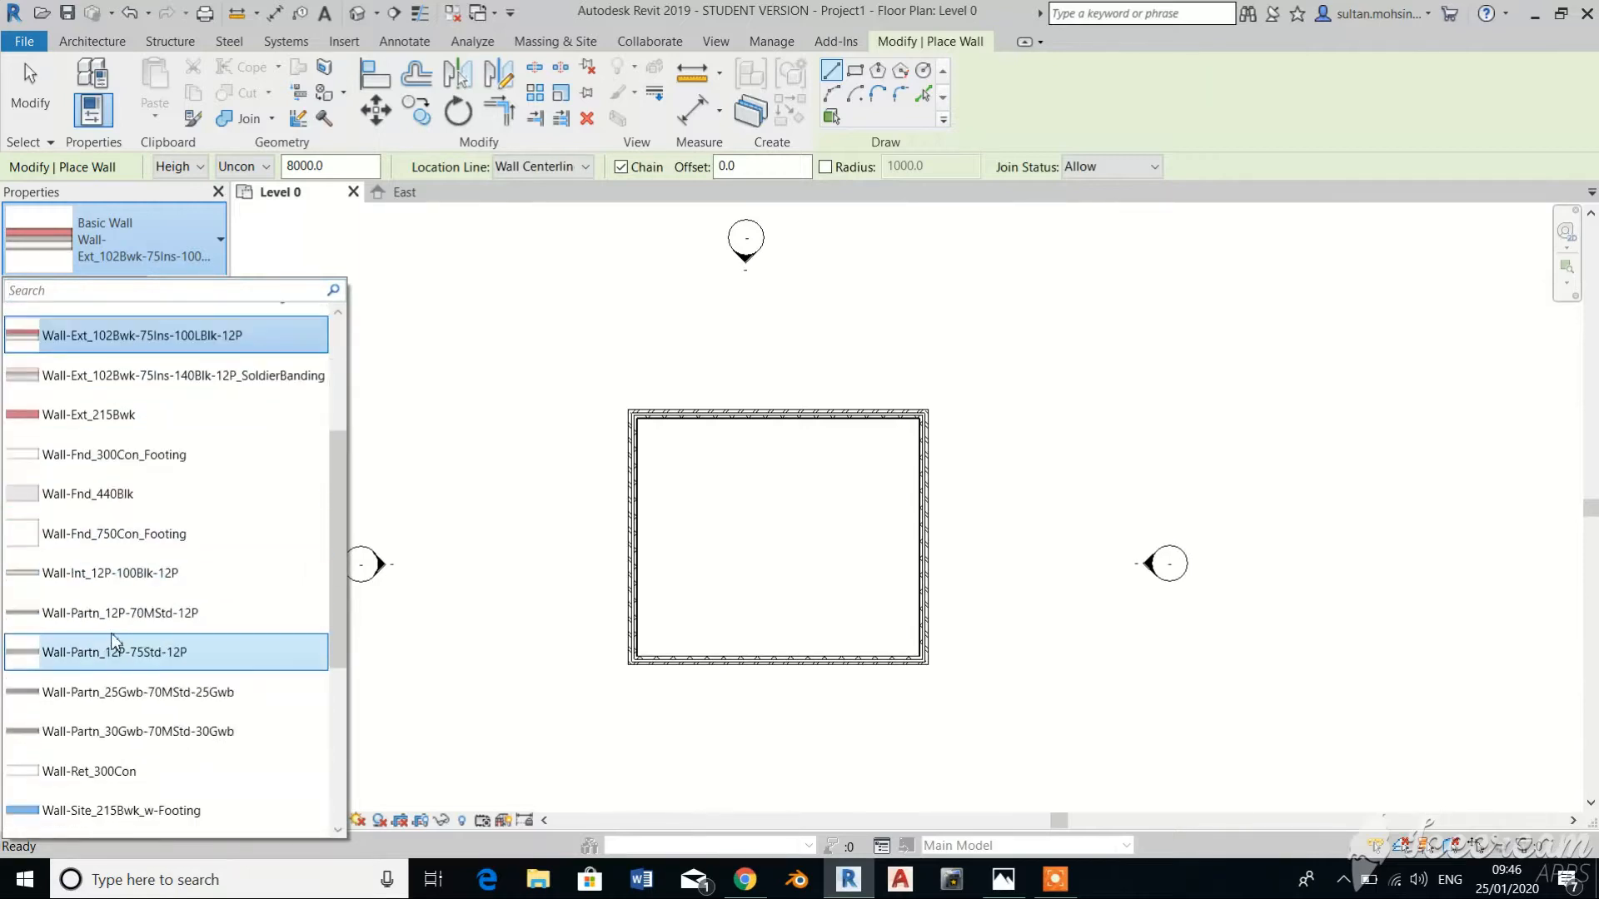
{"action": "scroll", "coordinate": [121, 612], "scroll_direction": "up", "scroll_amount": 5}
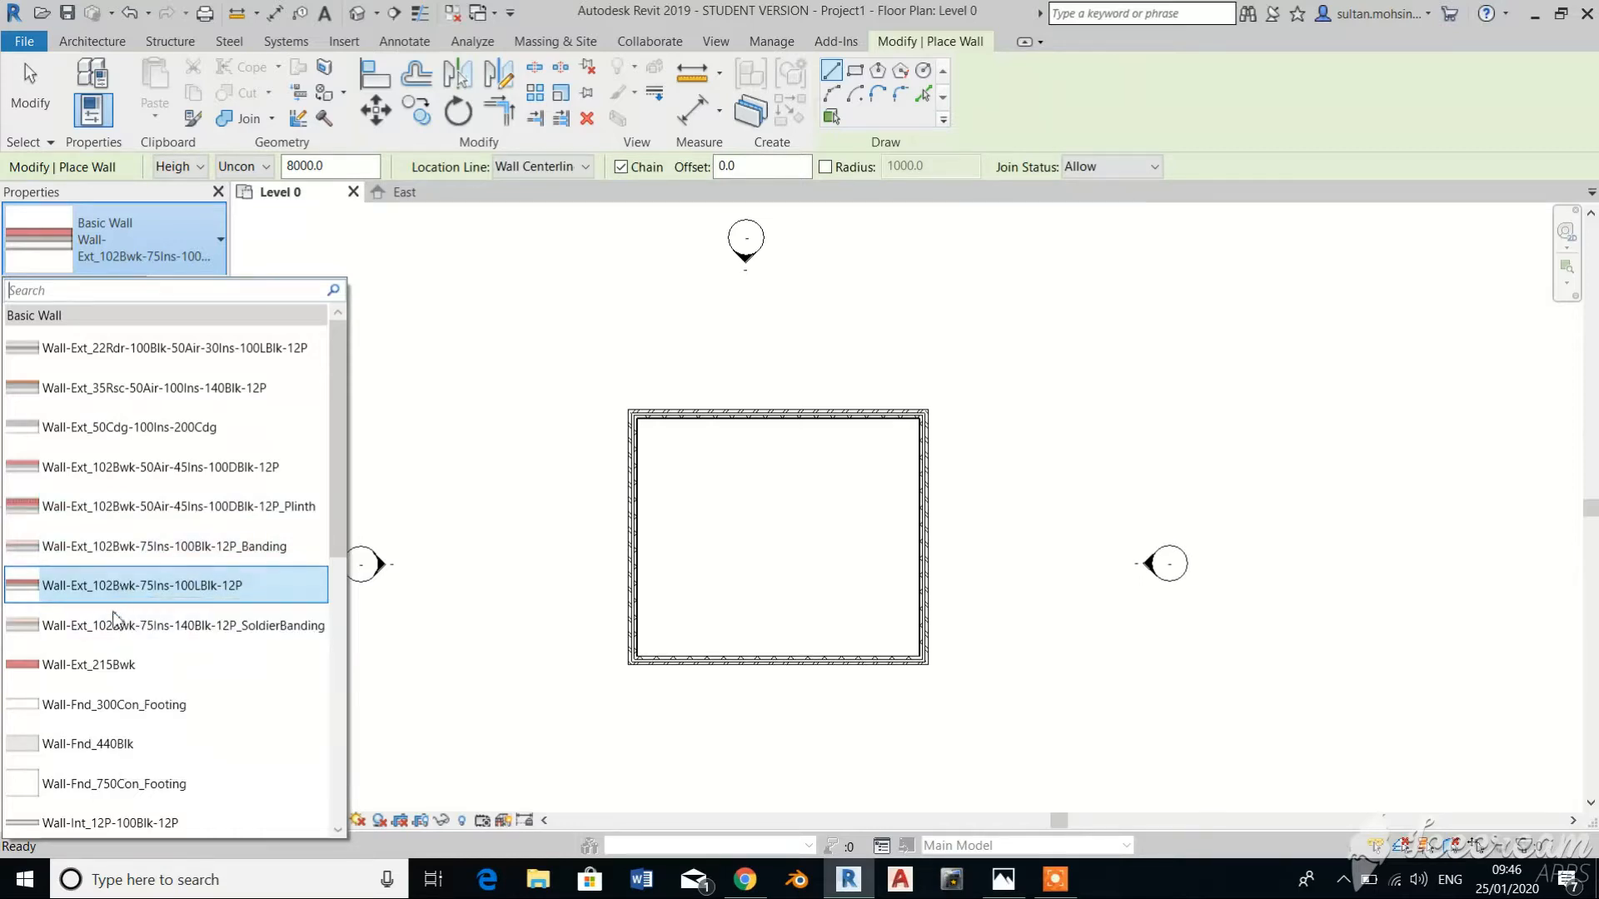
{"action": "scroll", "coordinate": [98, 701], "scroll_direction": "down", "scroll_amount": 1}
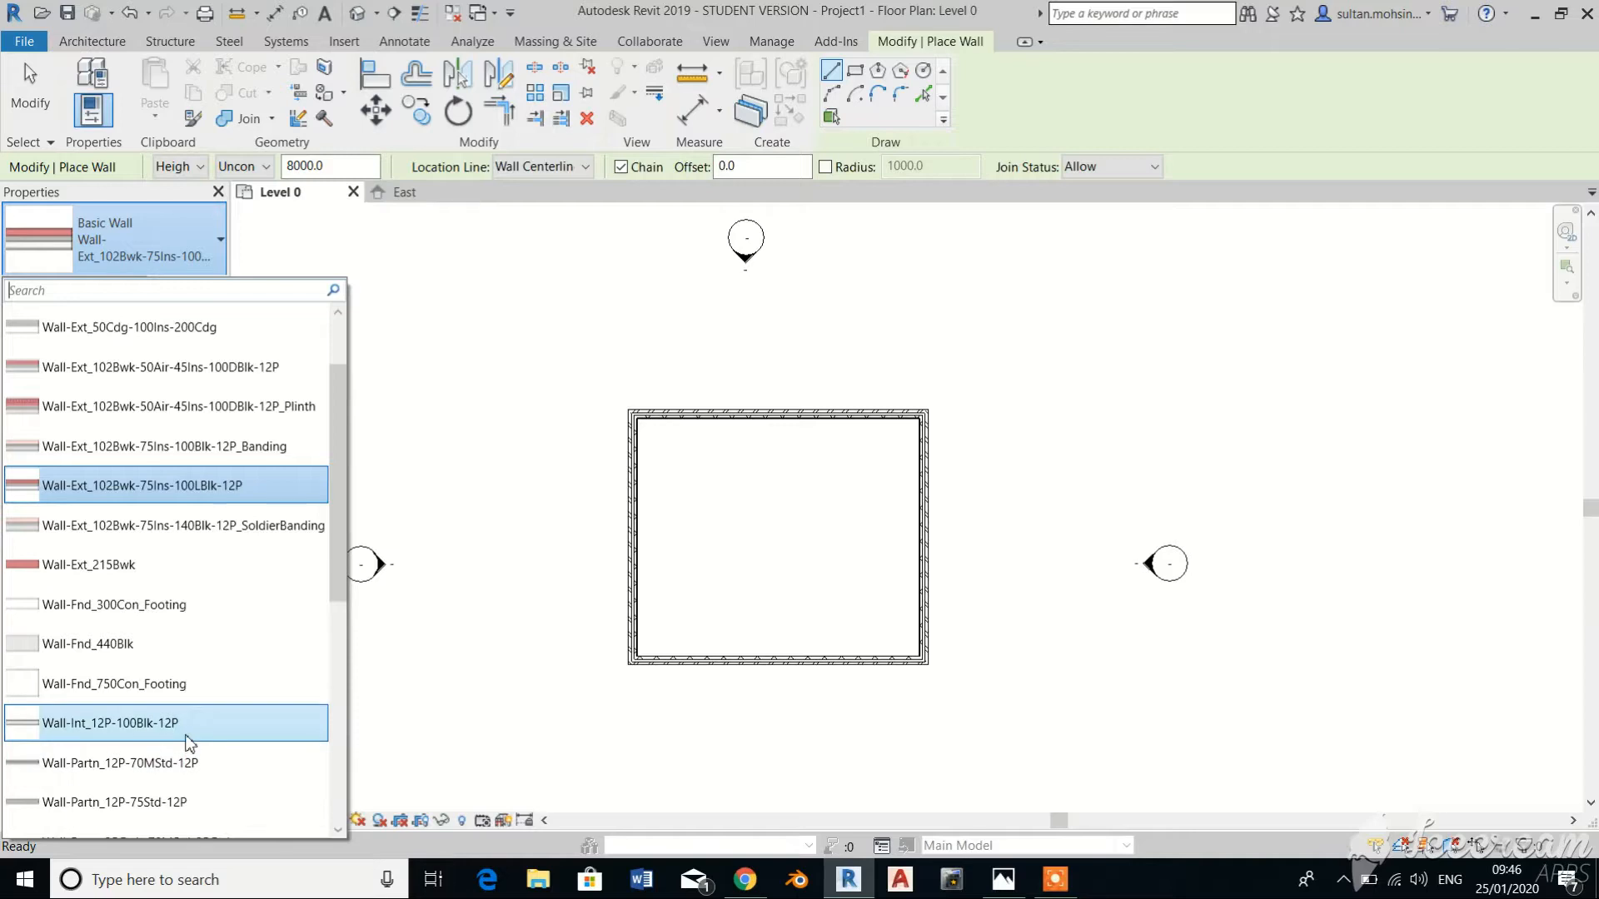
{"action": "left_click", "coordinate": [185, 723]}
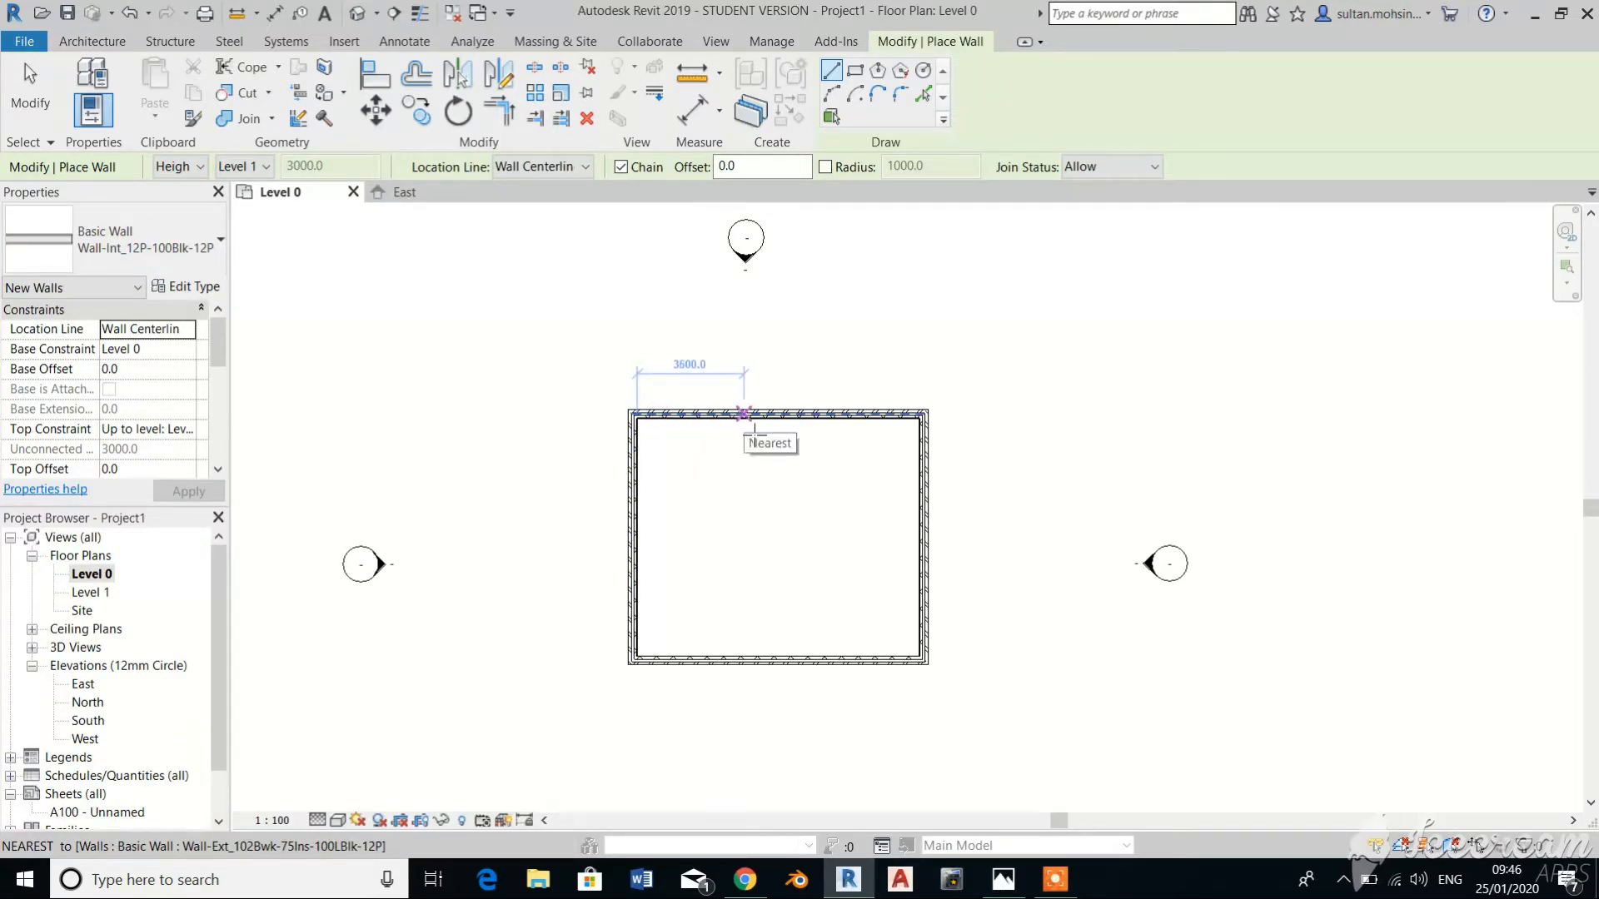
{"action": "left_click", "coordinate": [736, 414]}
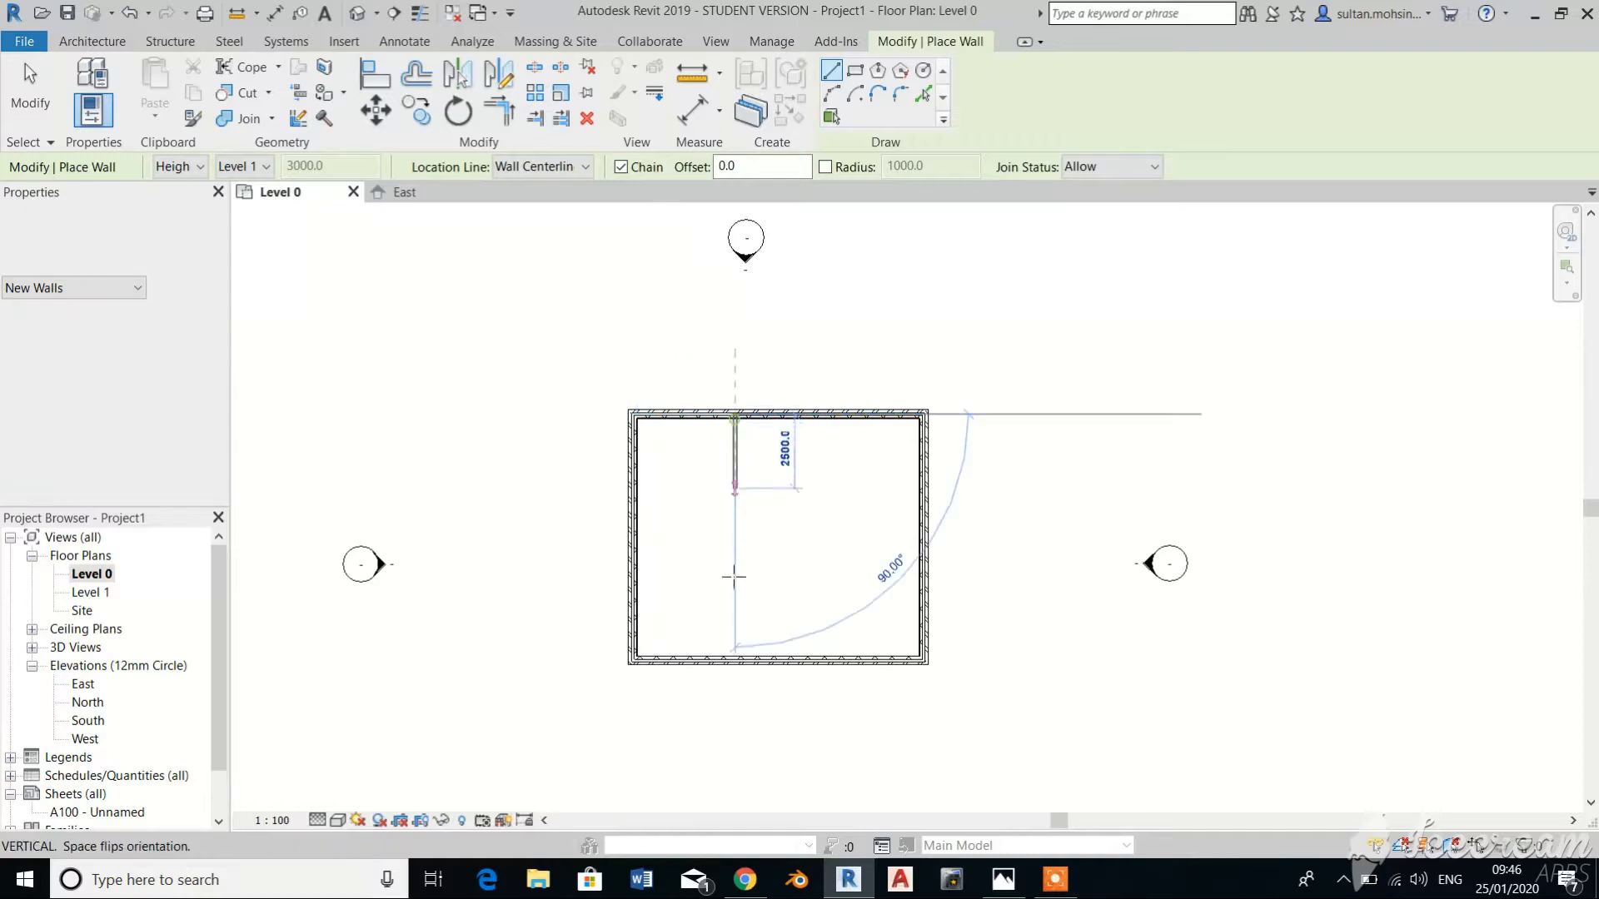
{"action": "left_click", "coordinate": [736, 664]}
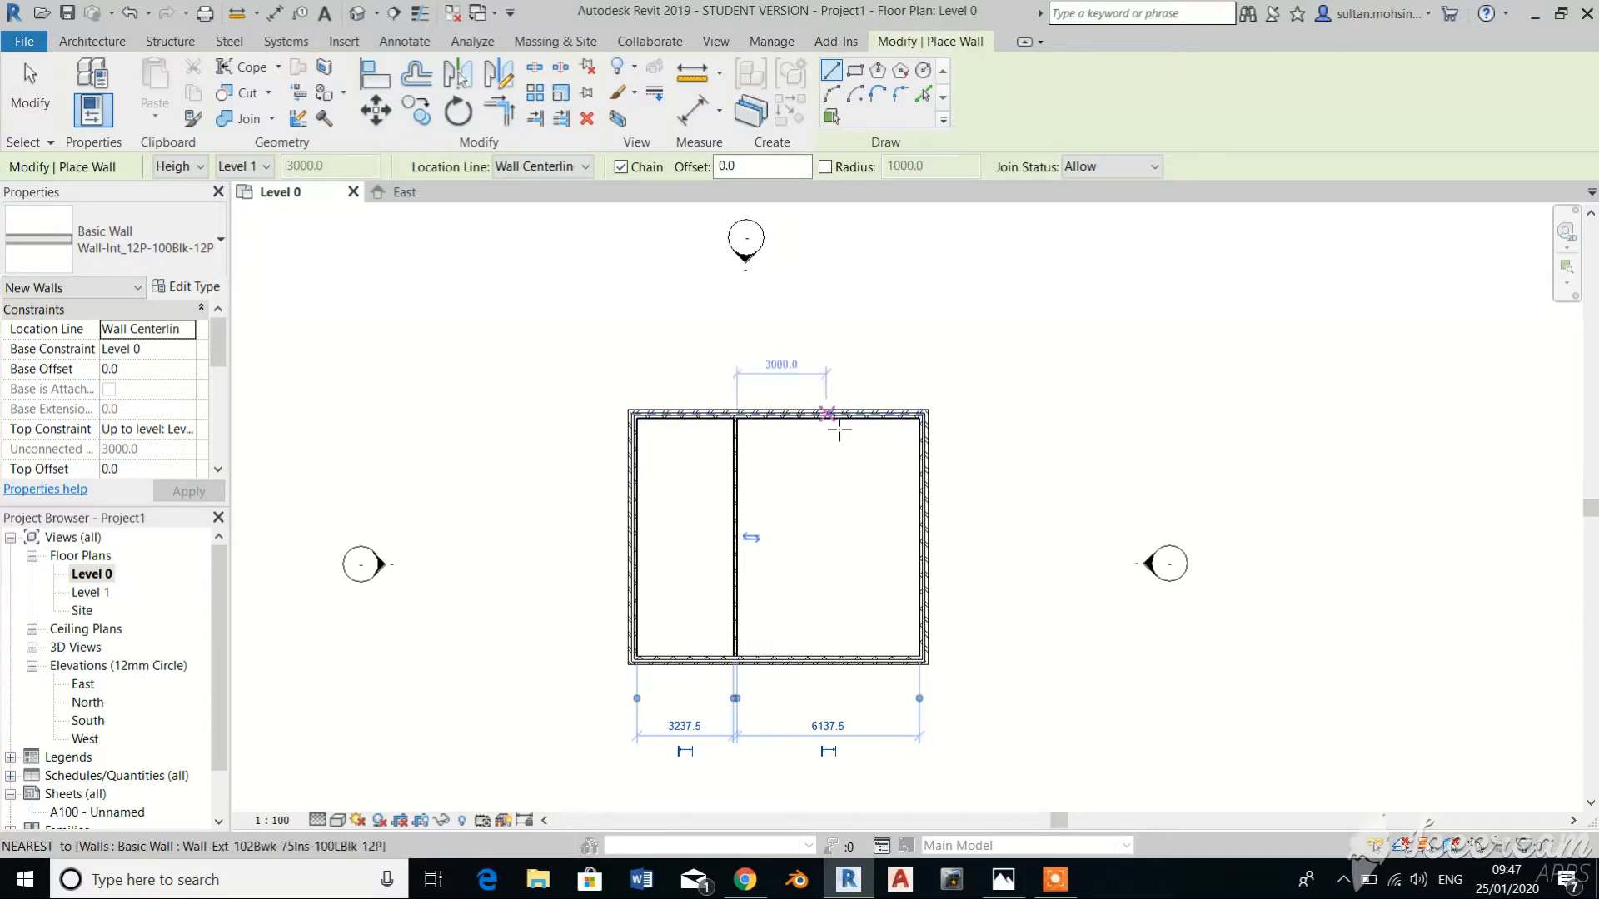
Draw a second north-south partition of the same type, about 3040 mm east of the first one.
{"action": "left_click", "coordinate": [829, 414]}
{"action": "left_click", "coordinate": [830, 664]}
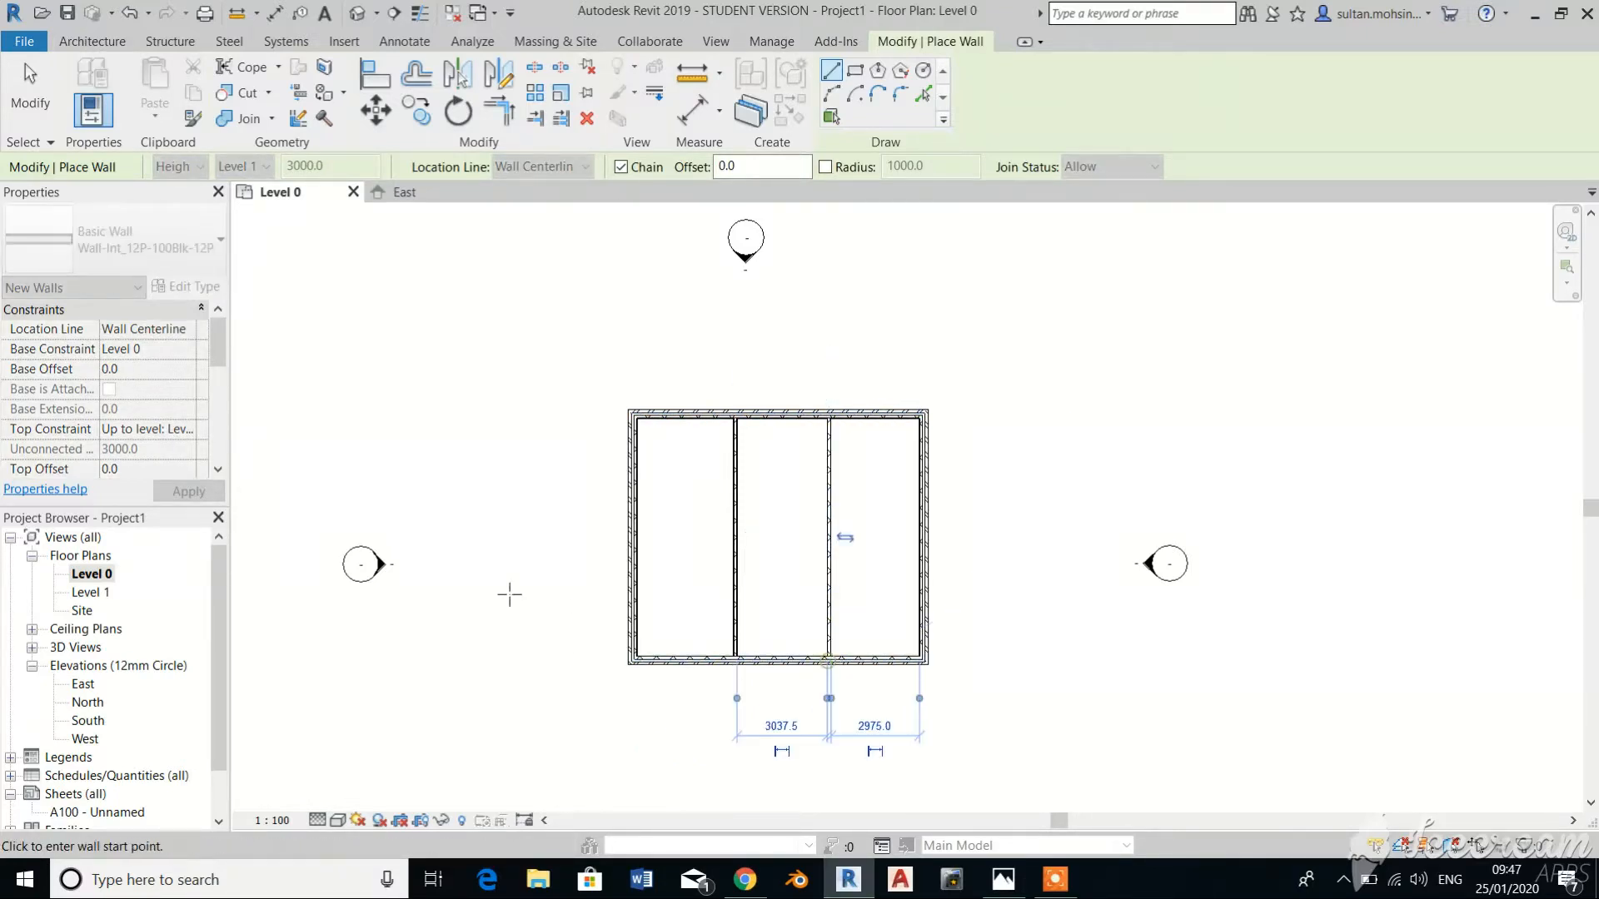
{"action": "key", "text": "Escape"}
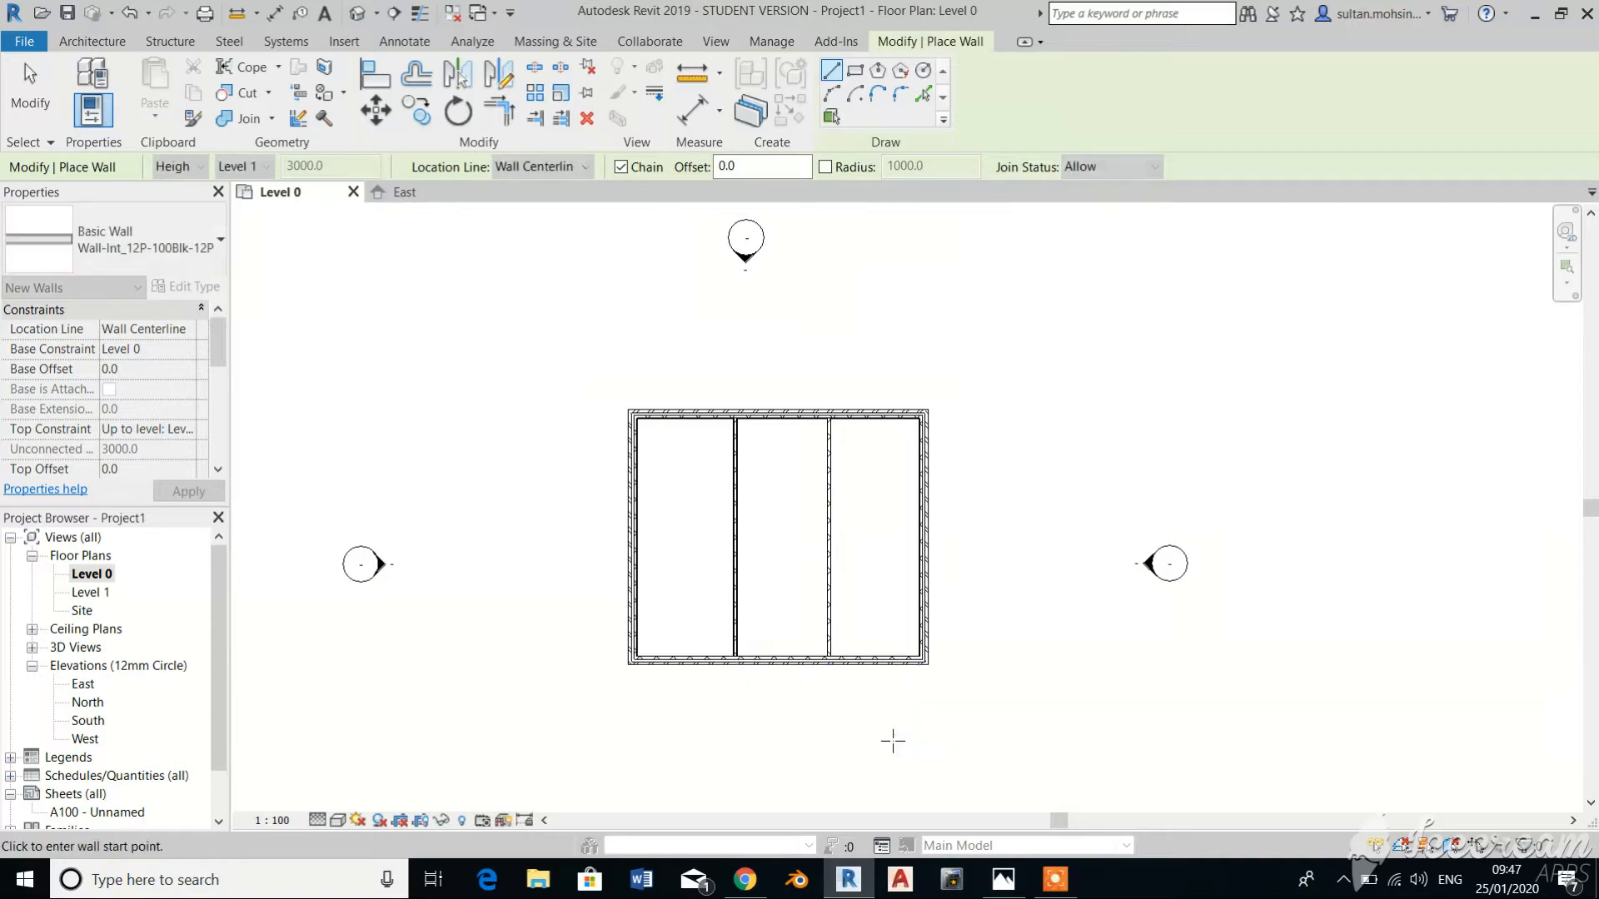
{"action": "key", "text": "Escape"}
Set the clear distance between the eastern partition and the east exterior wall to 4000 mm.
{"action": "left_click", "coordinate": [830, 631]}
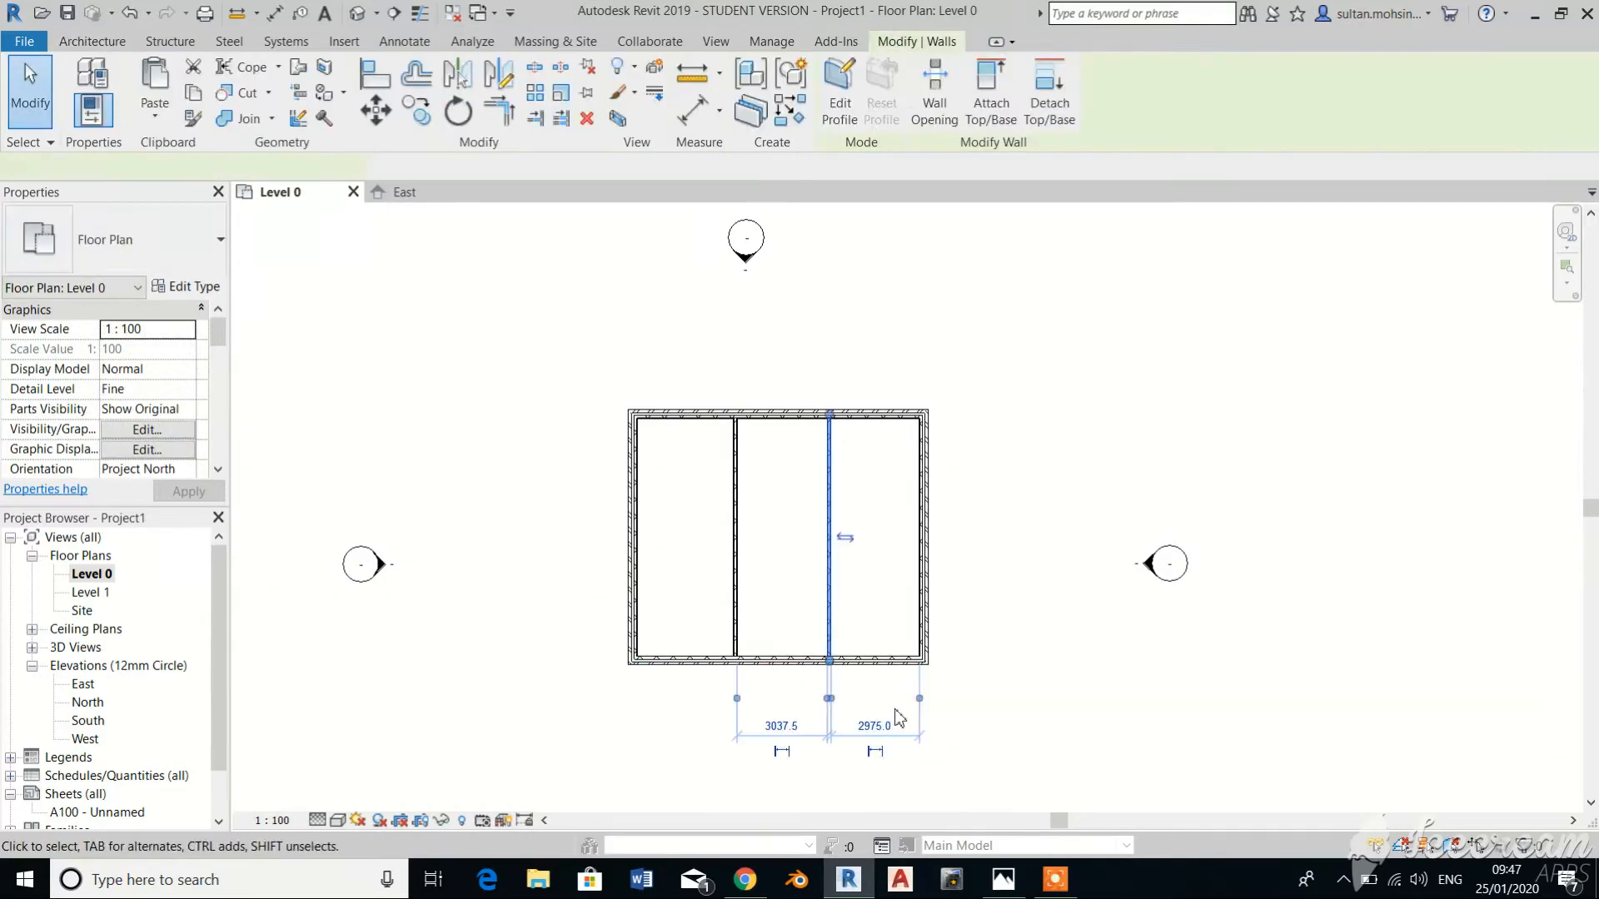
{"action": "left_click", "coordinate": [884, 726]}
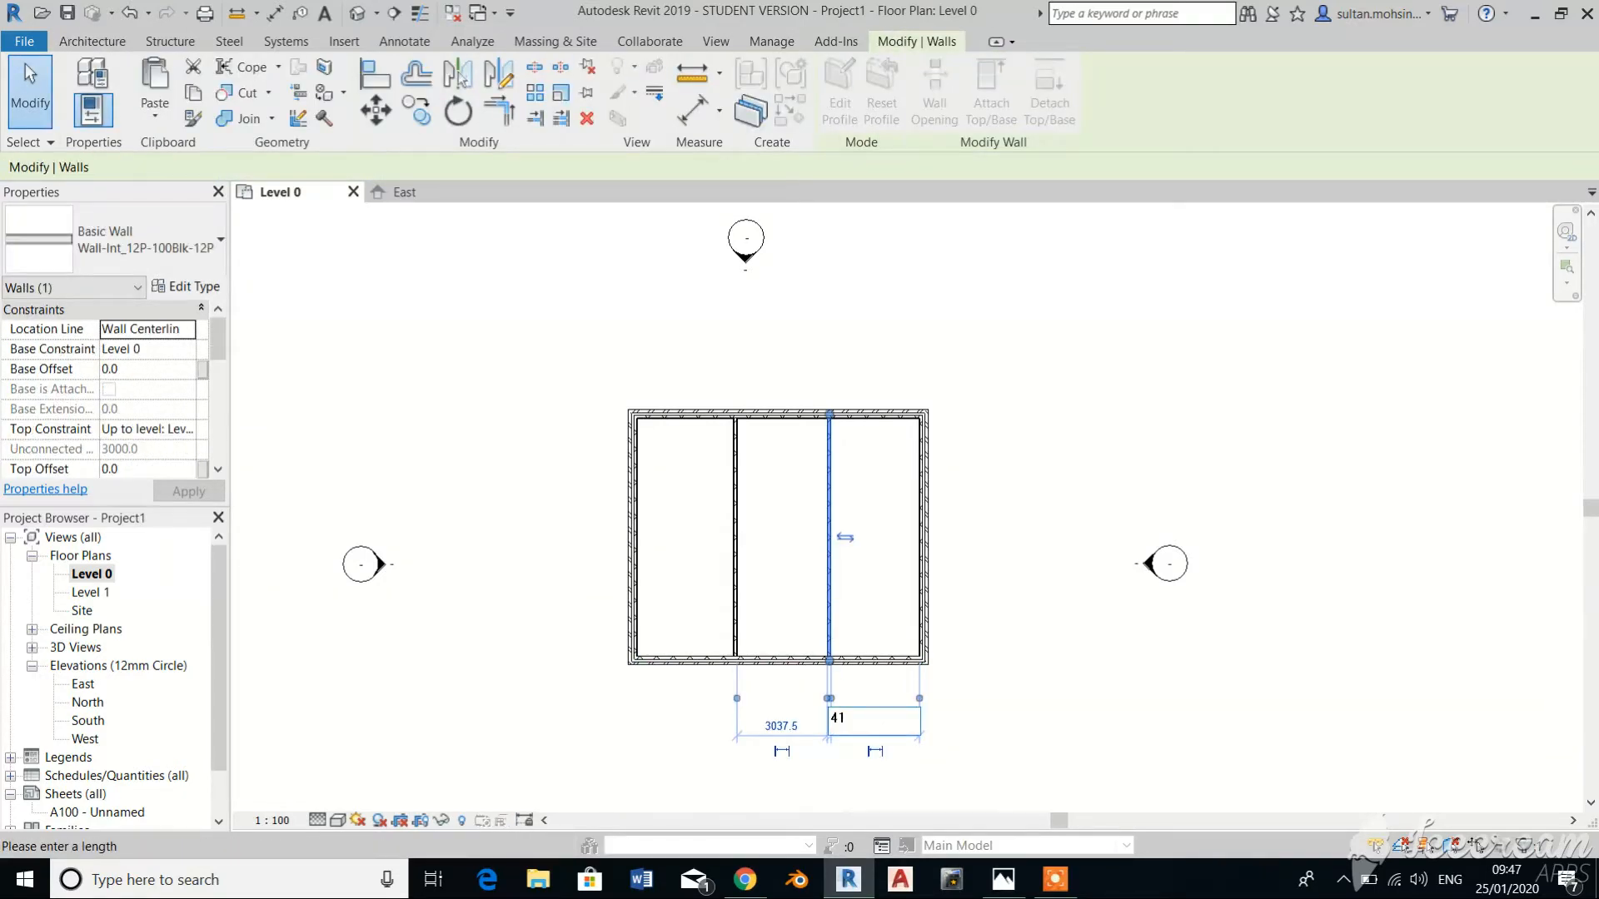
{"action": "type", "text": "4000"}
{"action": "key", "text": "Return"}
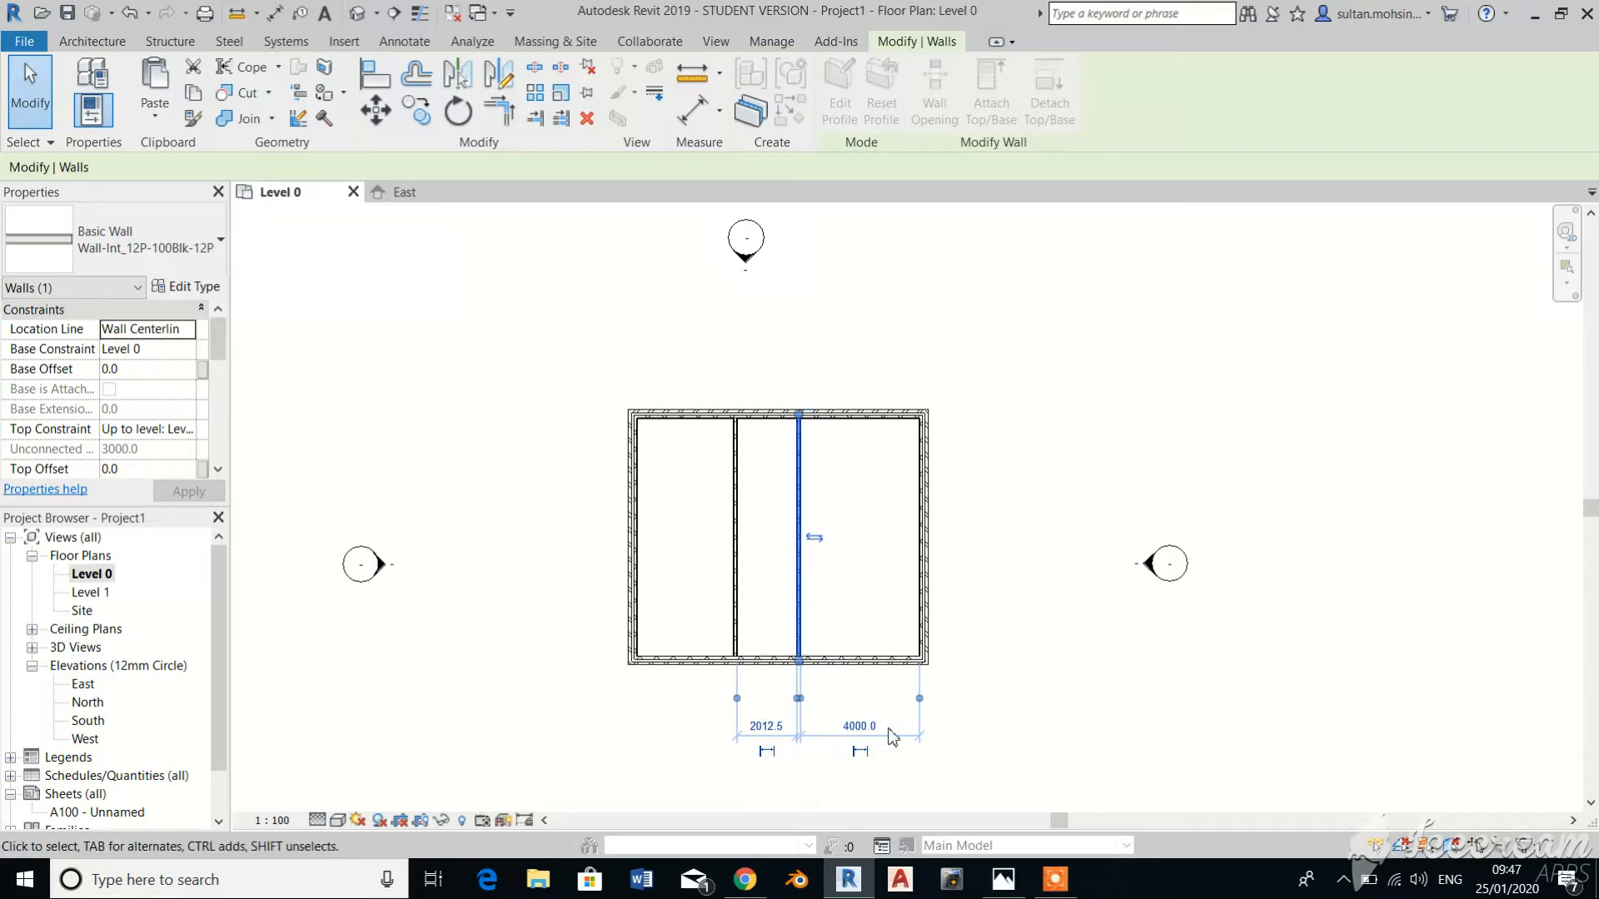
Set the clear distance between the western partition and the west exterior wall to 4000 mm.
{"action": "left_click", "coordinate": [702, 593]}
{"action": "left_click", "coordinate": [737, 642]}
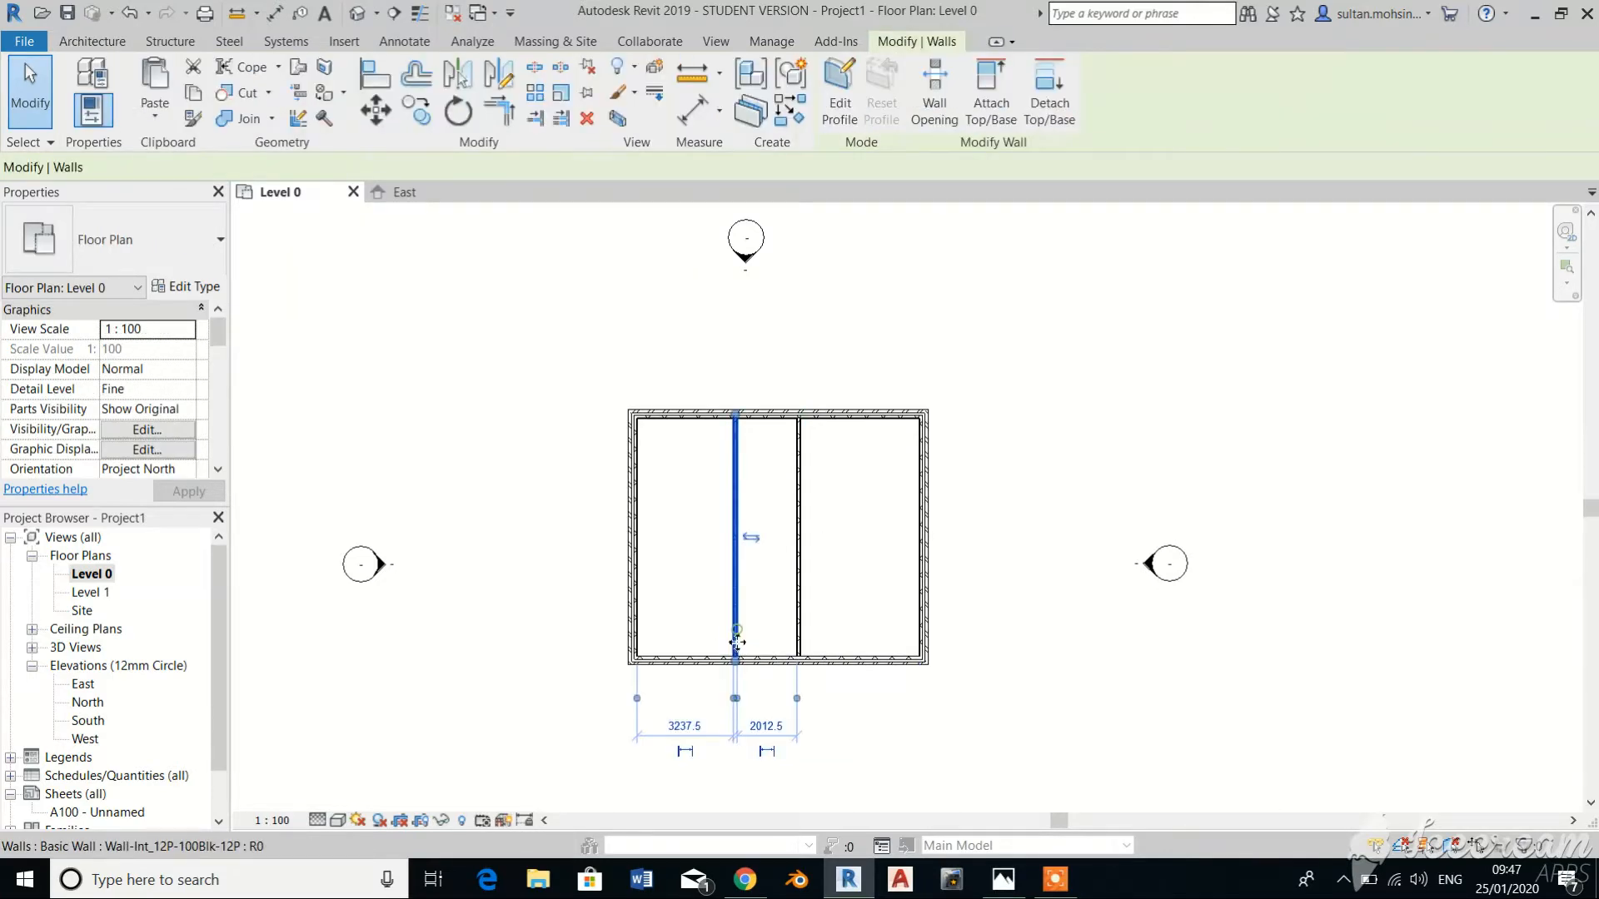
{"action": "left_click", "coordinate": [671, 728]}
{"action": "type", "text": "400"}
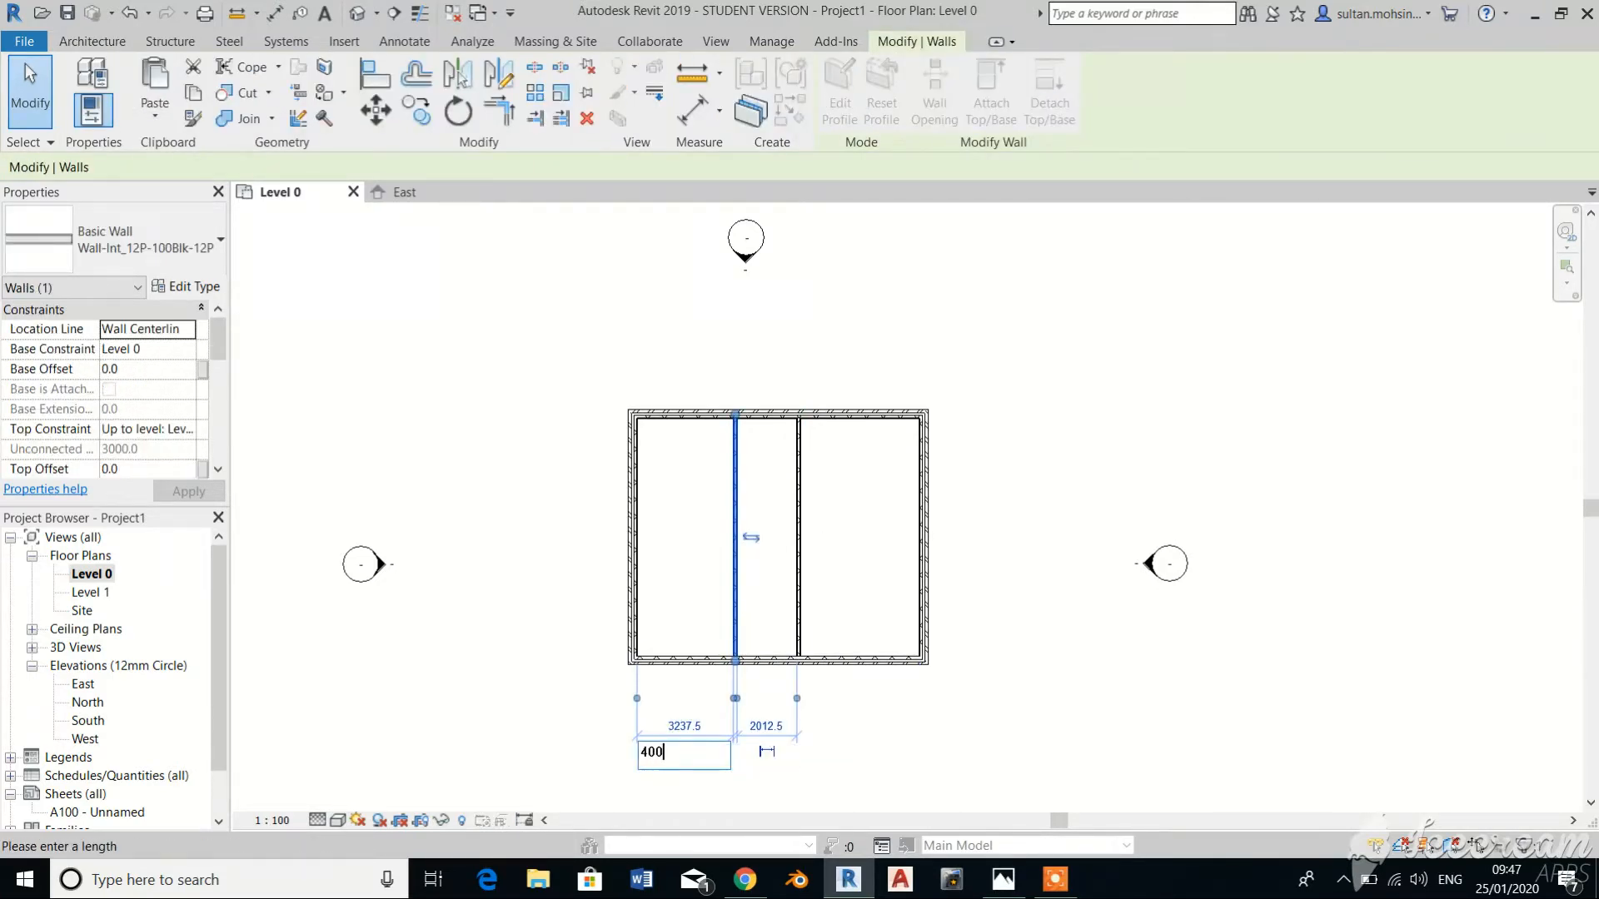
{"action": "type", "text": "0"}
{"action": "key", "text": "Return"}
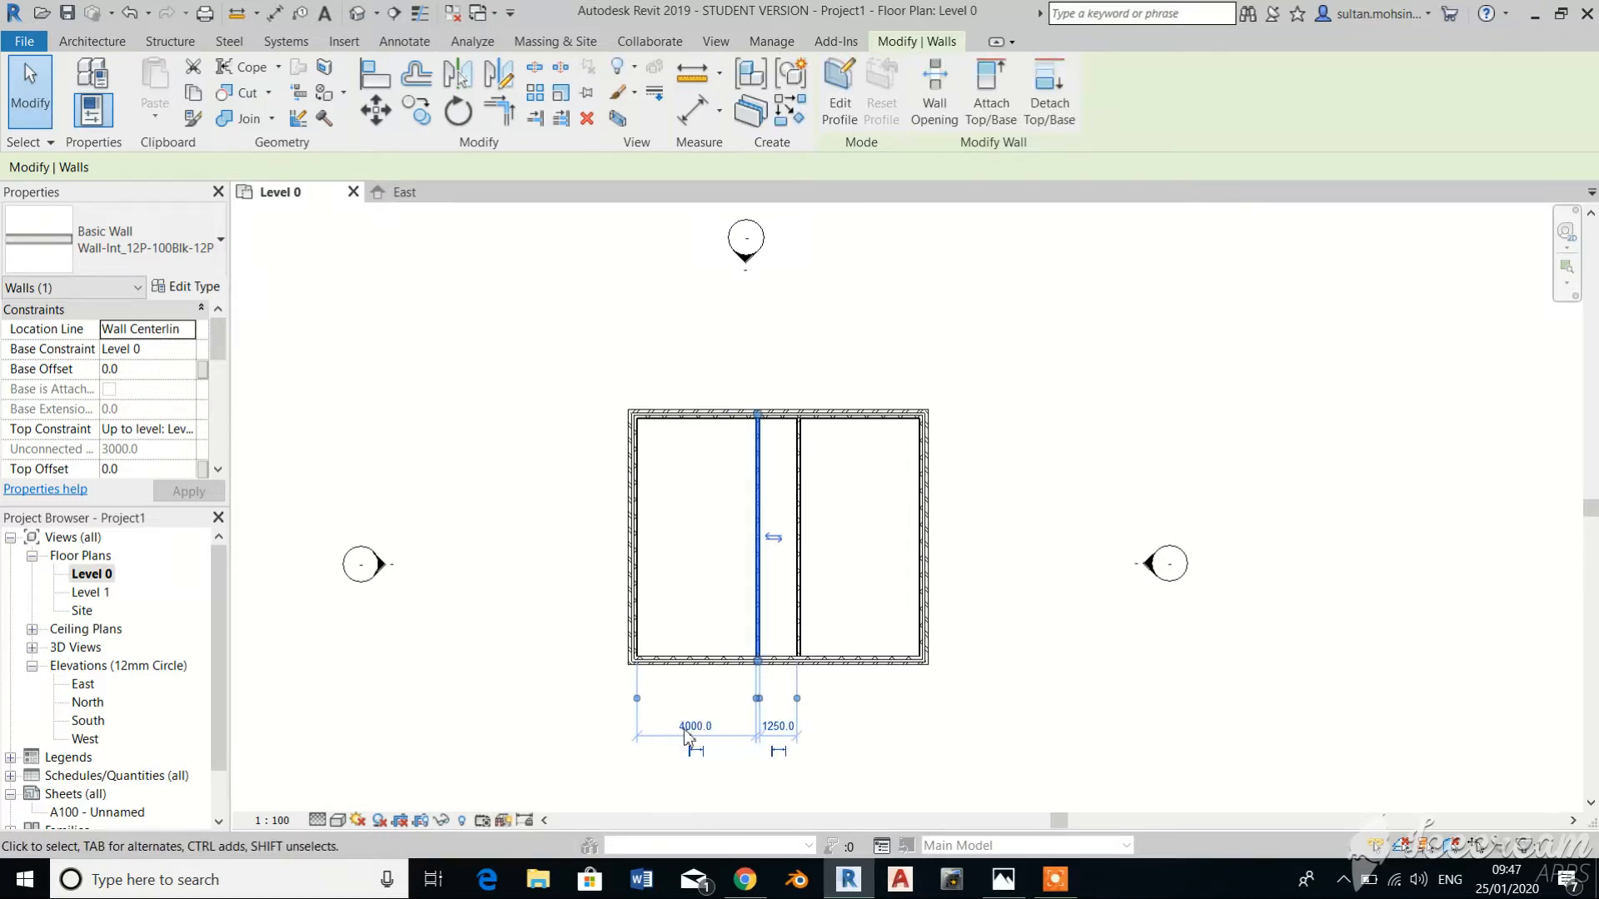
{"action": "key", "text": "Escape"}
{"action": "left_click", "coordinate": [1055, 879]}
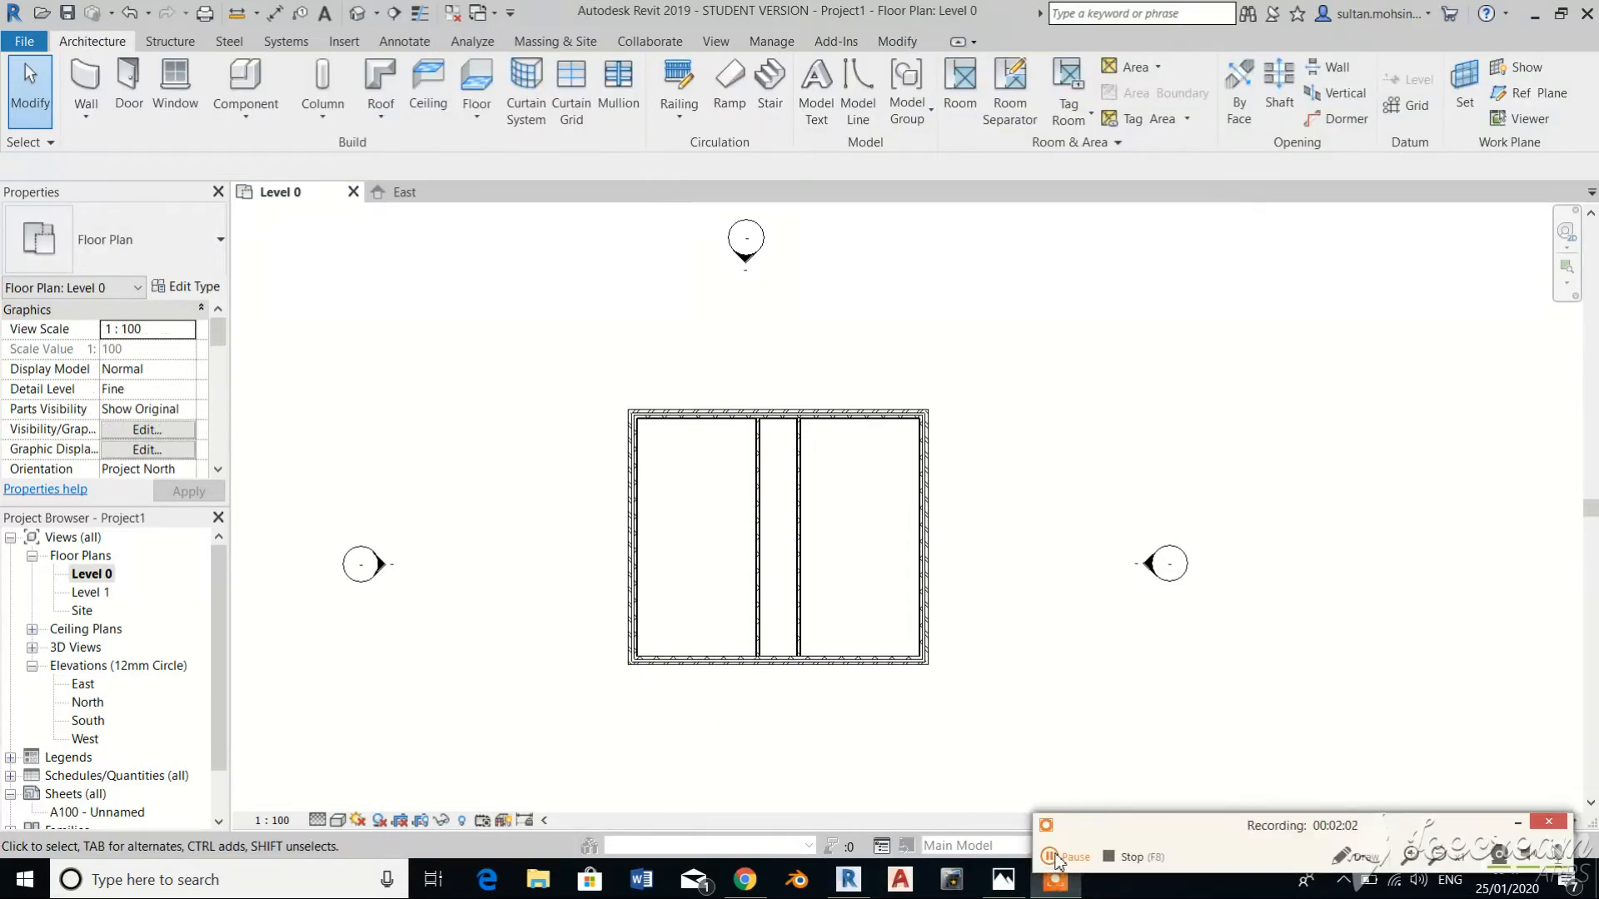
{"action": "left_click", "coordinate": [1055, 858]}
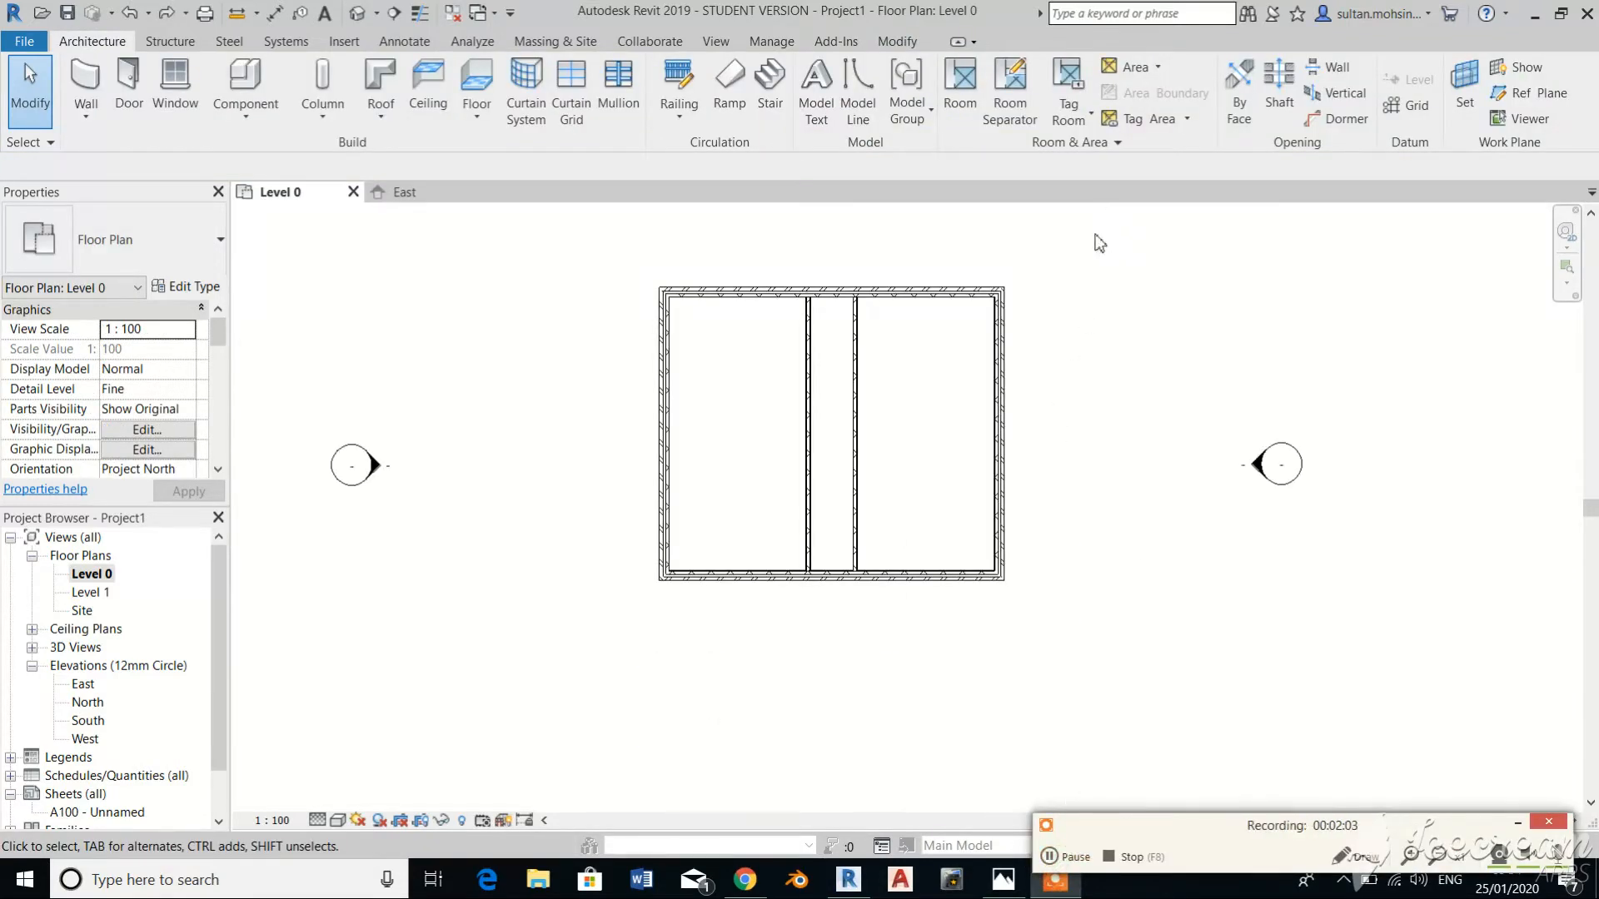
Draw an east-west Wall-Int_12P-100Blk-12P partition 2500 mm from the north exterior wall, running from the west exterior wall to the eastern partition.
{"action": "scroll", "coordinate": [1092, 266], "scroll_direction": "up", "scroll_amount": 4}
{"action": "scroll", "coordinate": [932, 290], "scroll_direction": "down", "scroll_amount": 2}
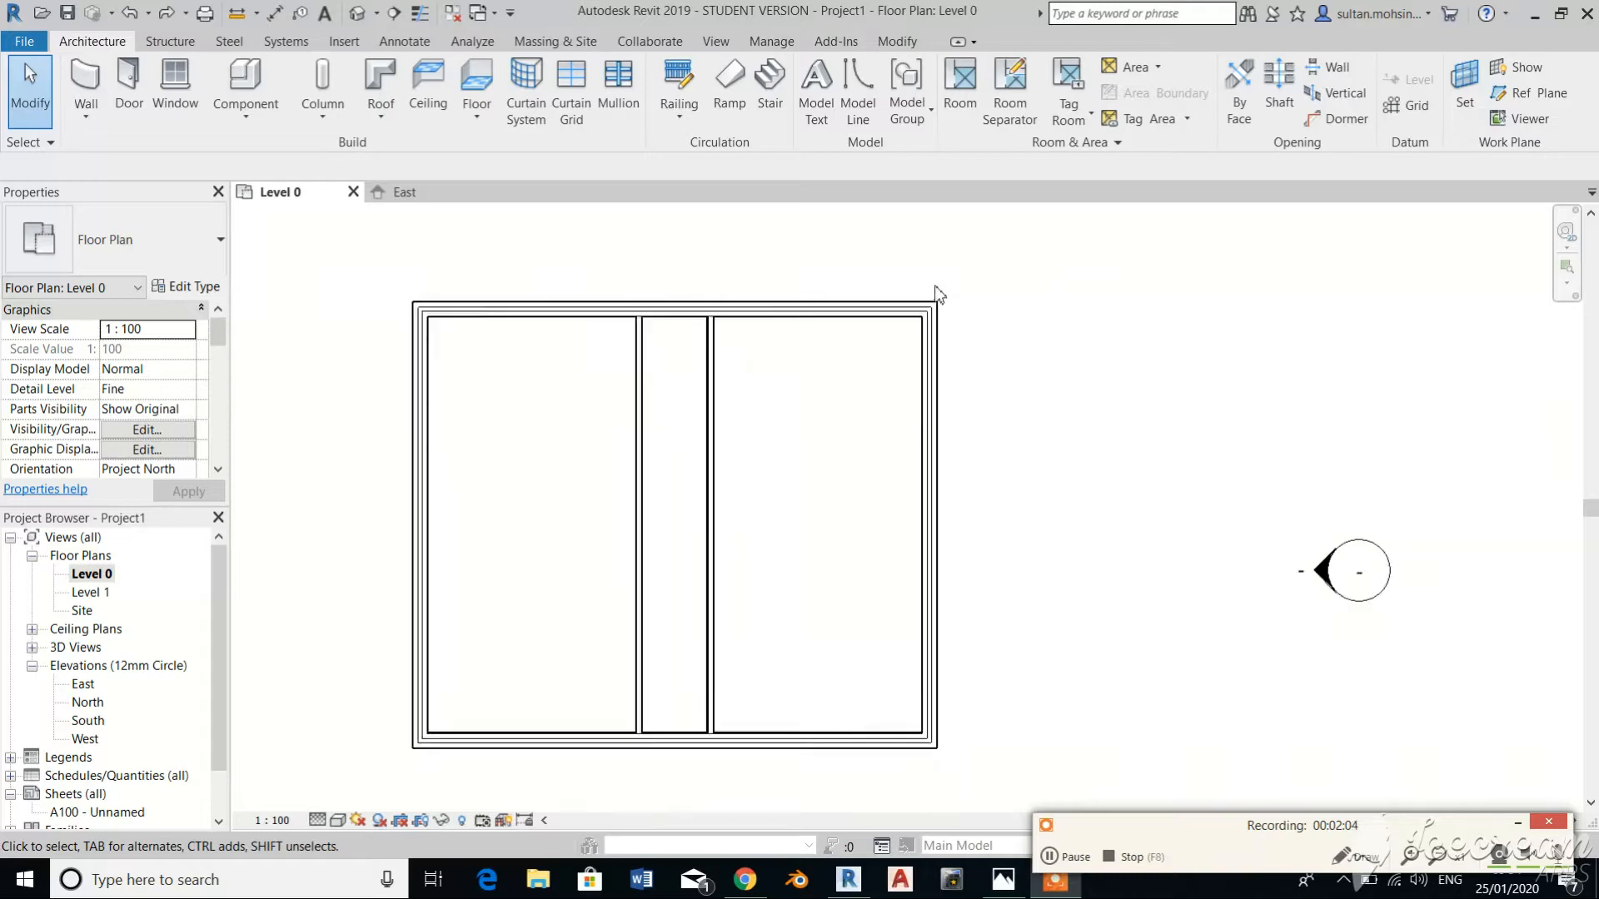
{"action": "left_click", "coordinate": [87, 79]}
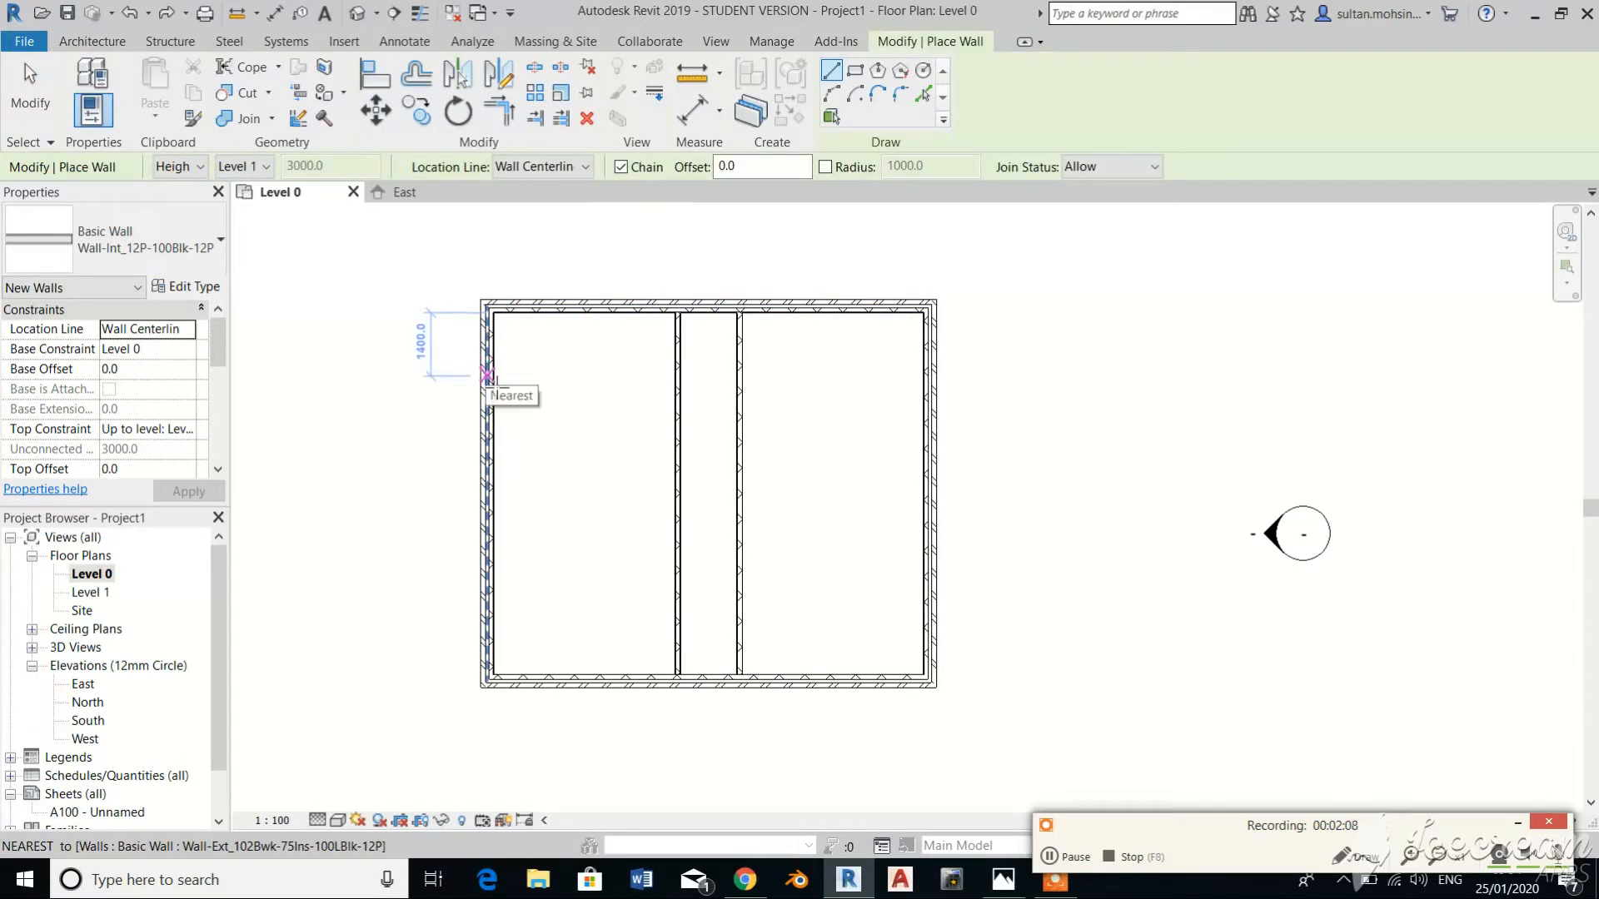
{"action": "type", "text": "2500"}
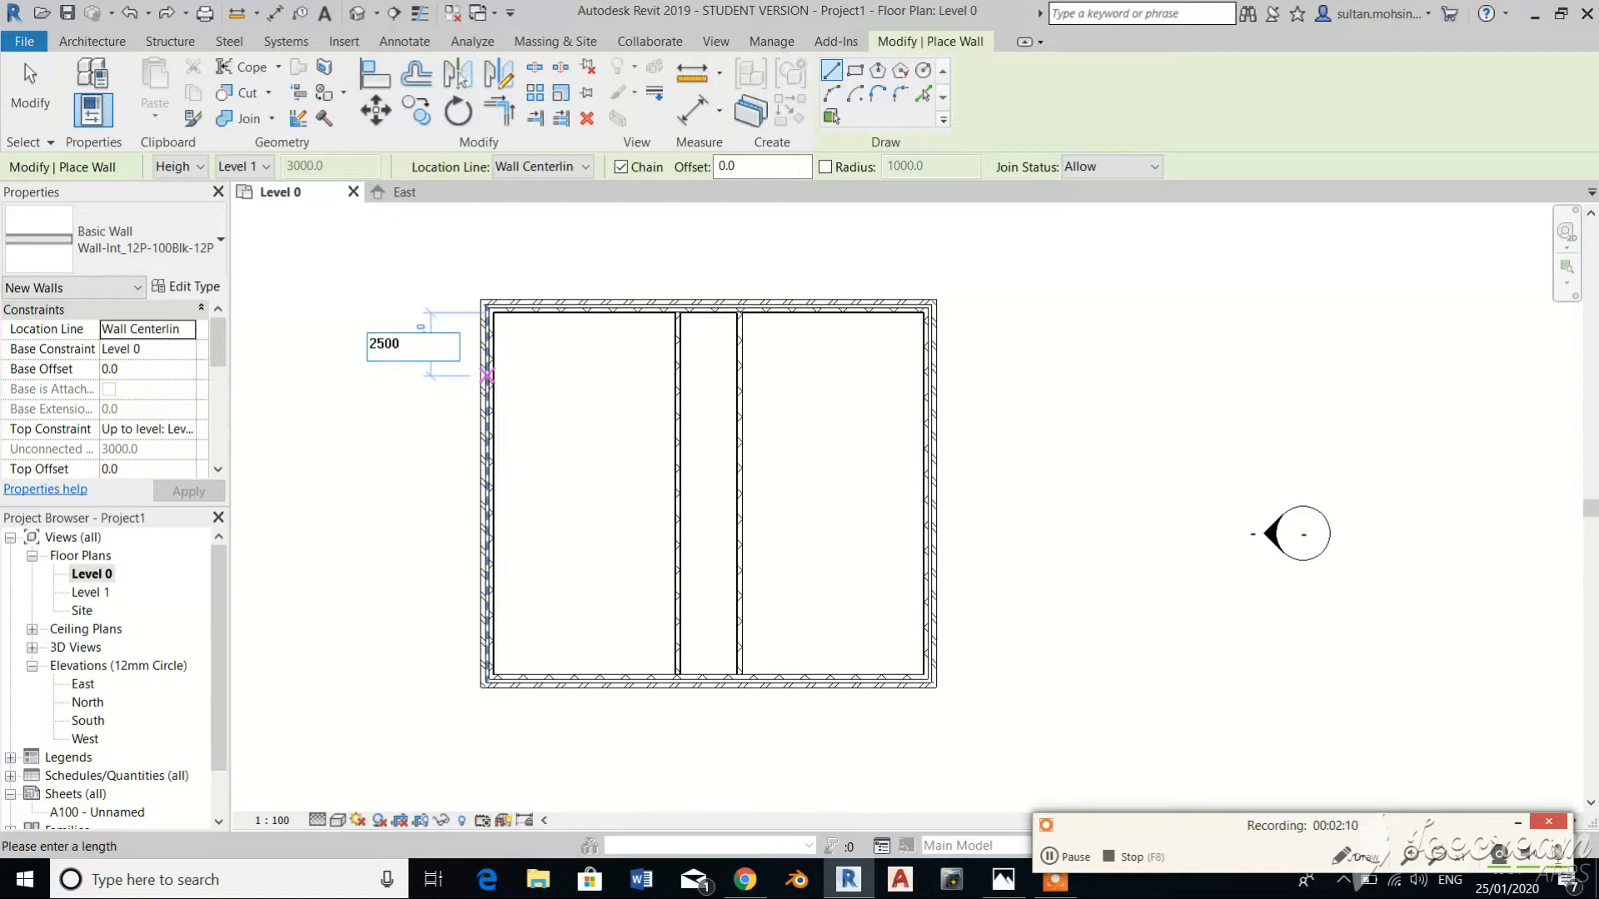
{"action": "key", "text": "Return"}
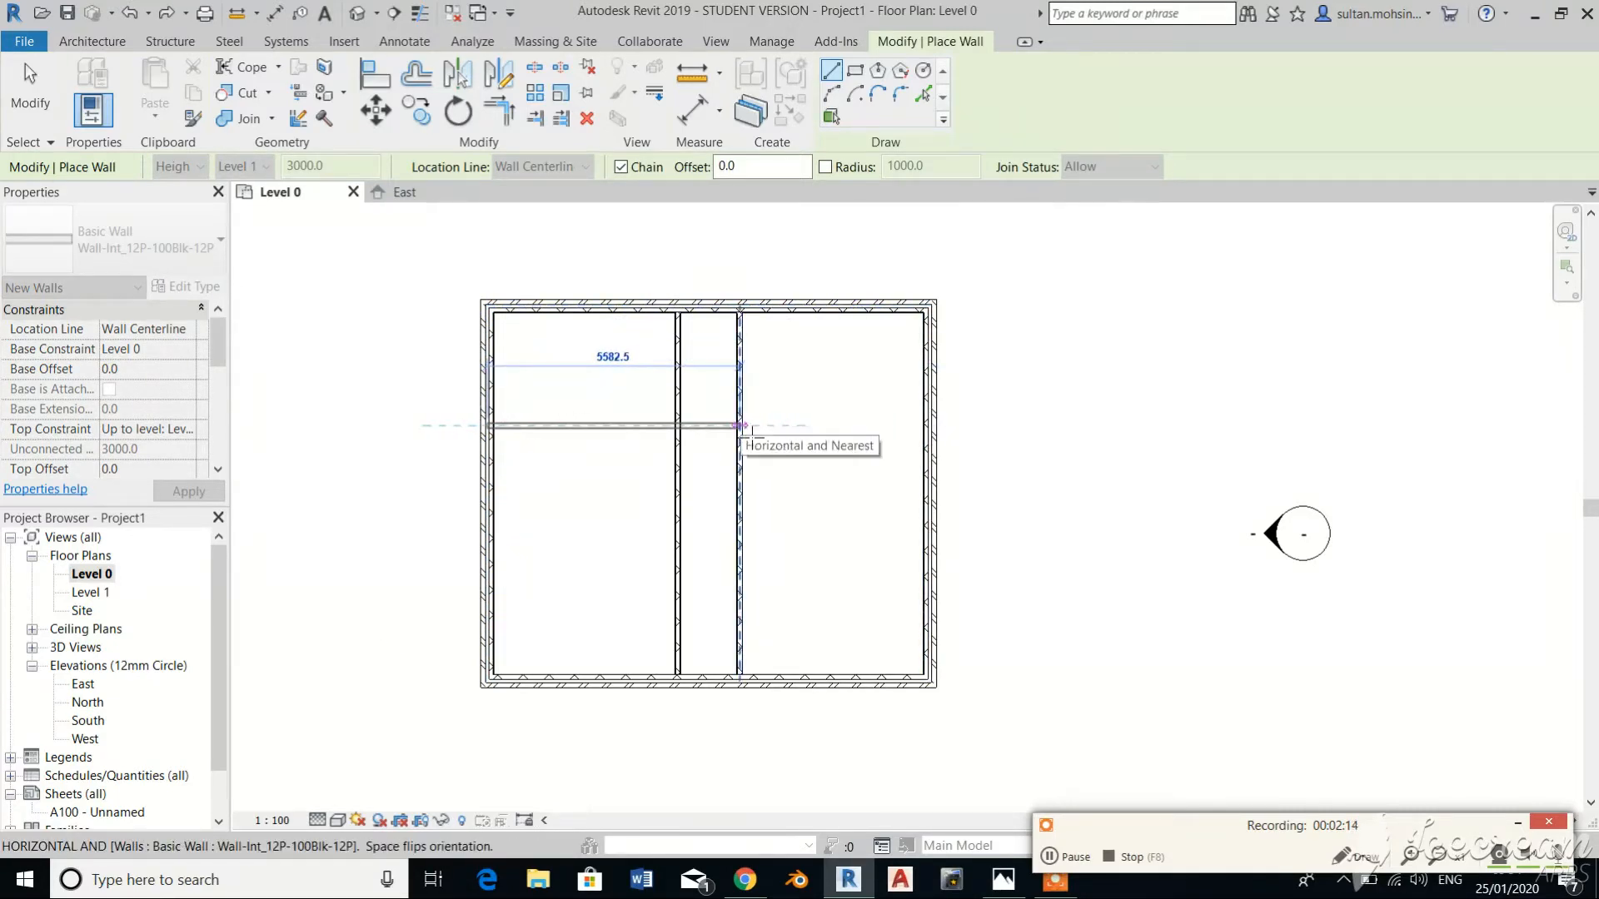
{"action": "left_click", "coordinate": [740, 425]}
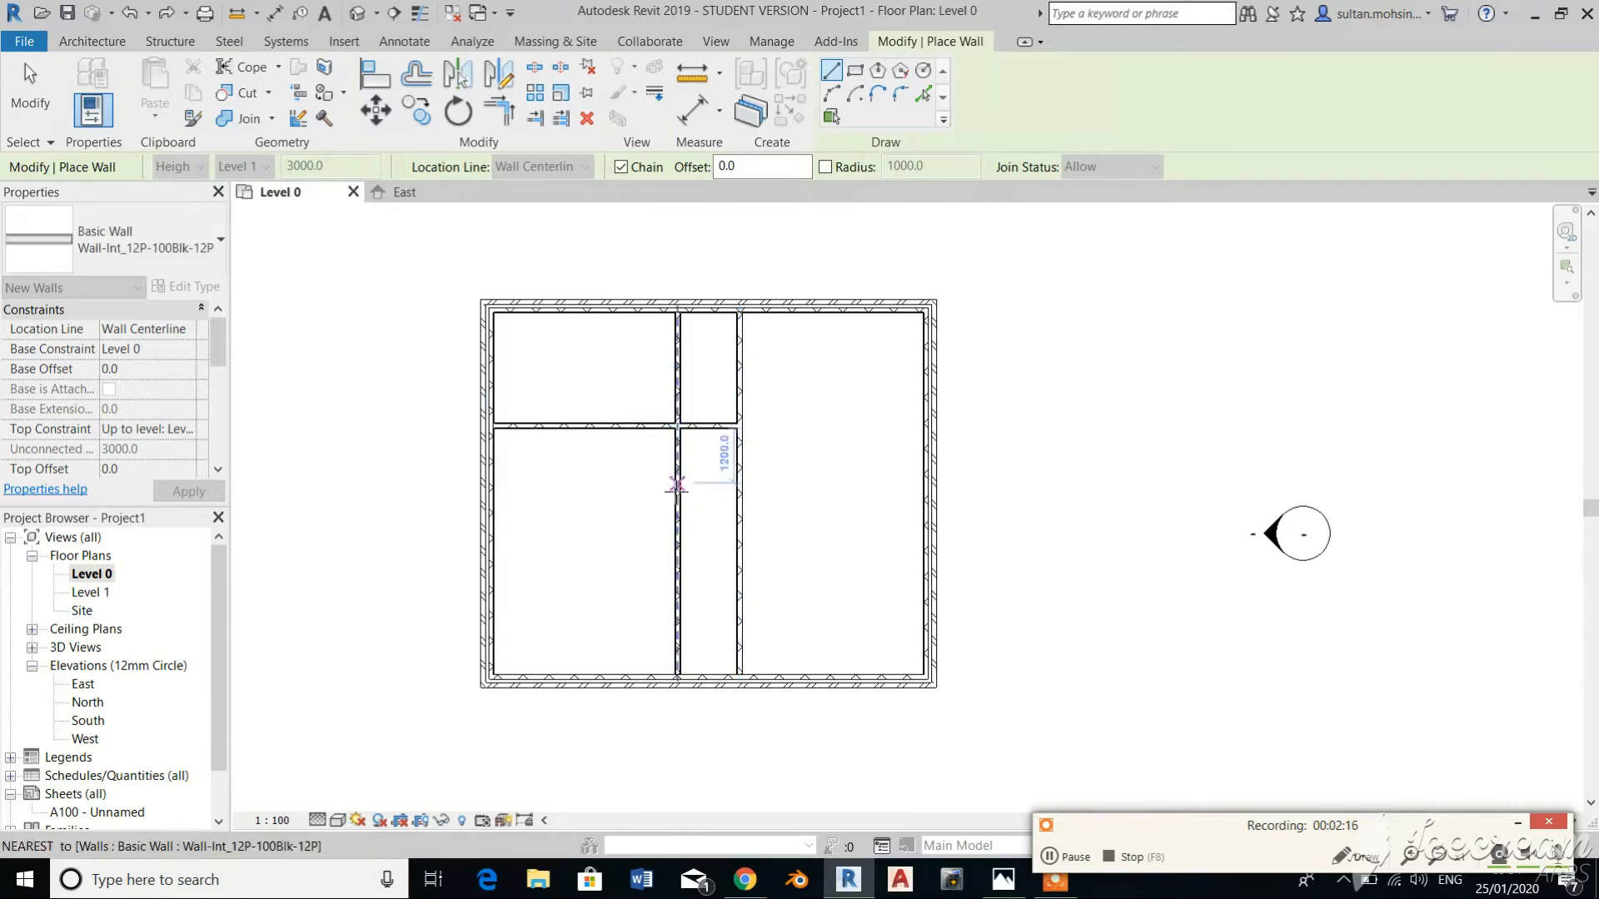
{"action": "key", "text": "Escape"}
{"action": "key", "text": "Escape"}
Trim the western partition and the east-west partition to a corner, keeping the southern and western portions.
{"action": "scroll", "coordinate": [678, 416], "scroll_direction": "up", "scroll_amount": 2}
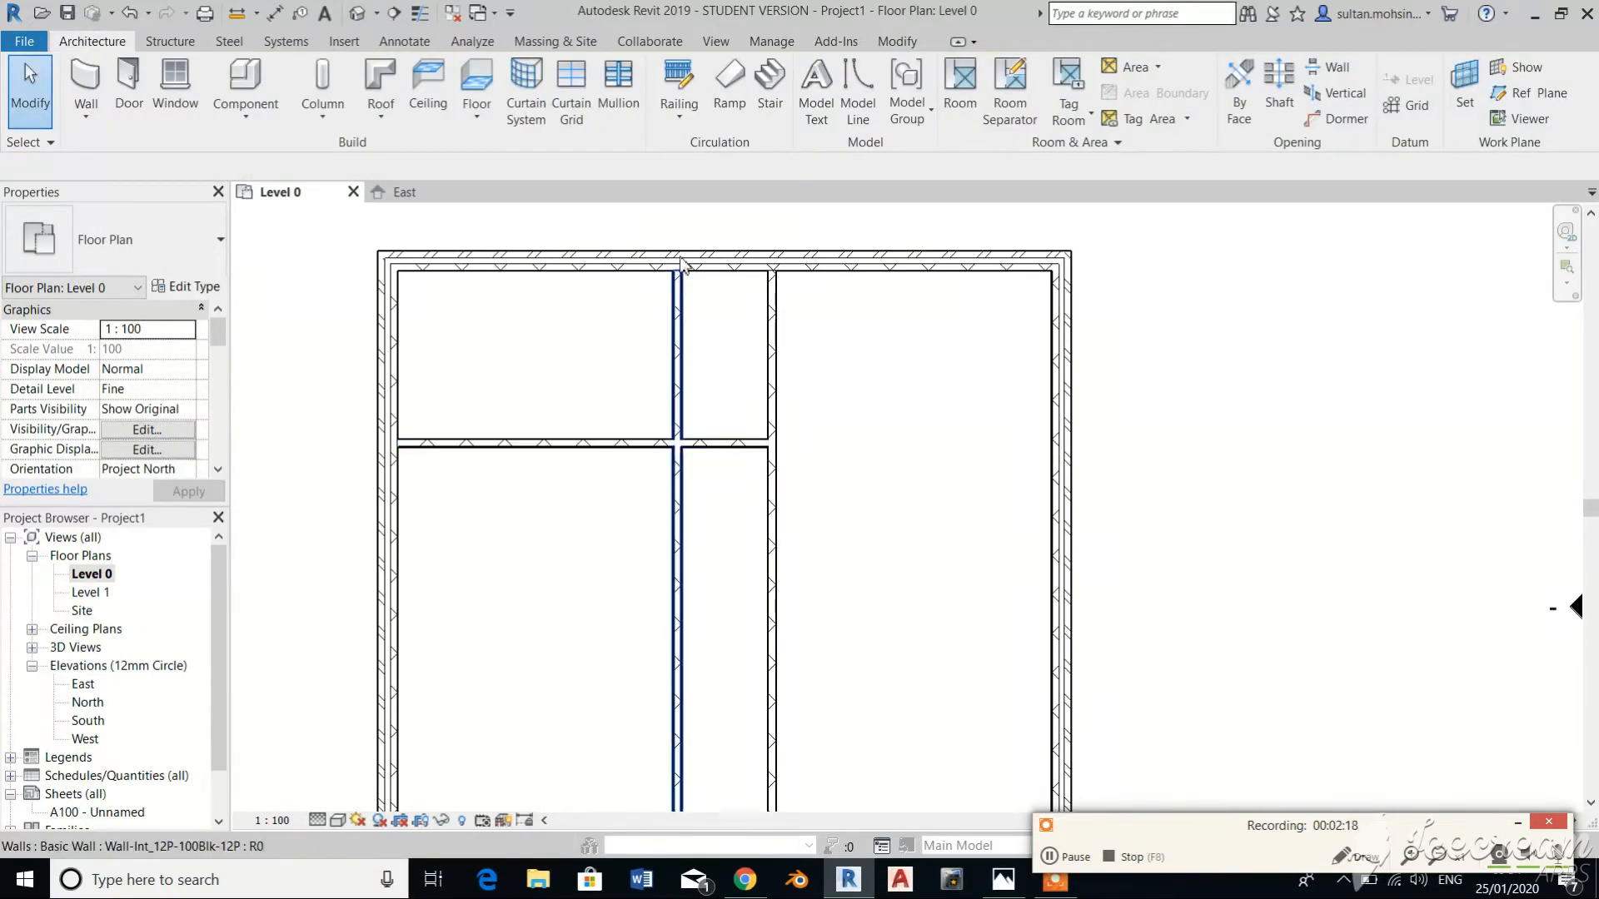
{"action": "left_click", "coordinate": [897, 41]}
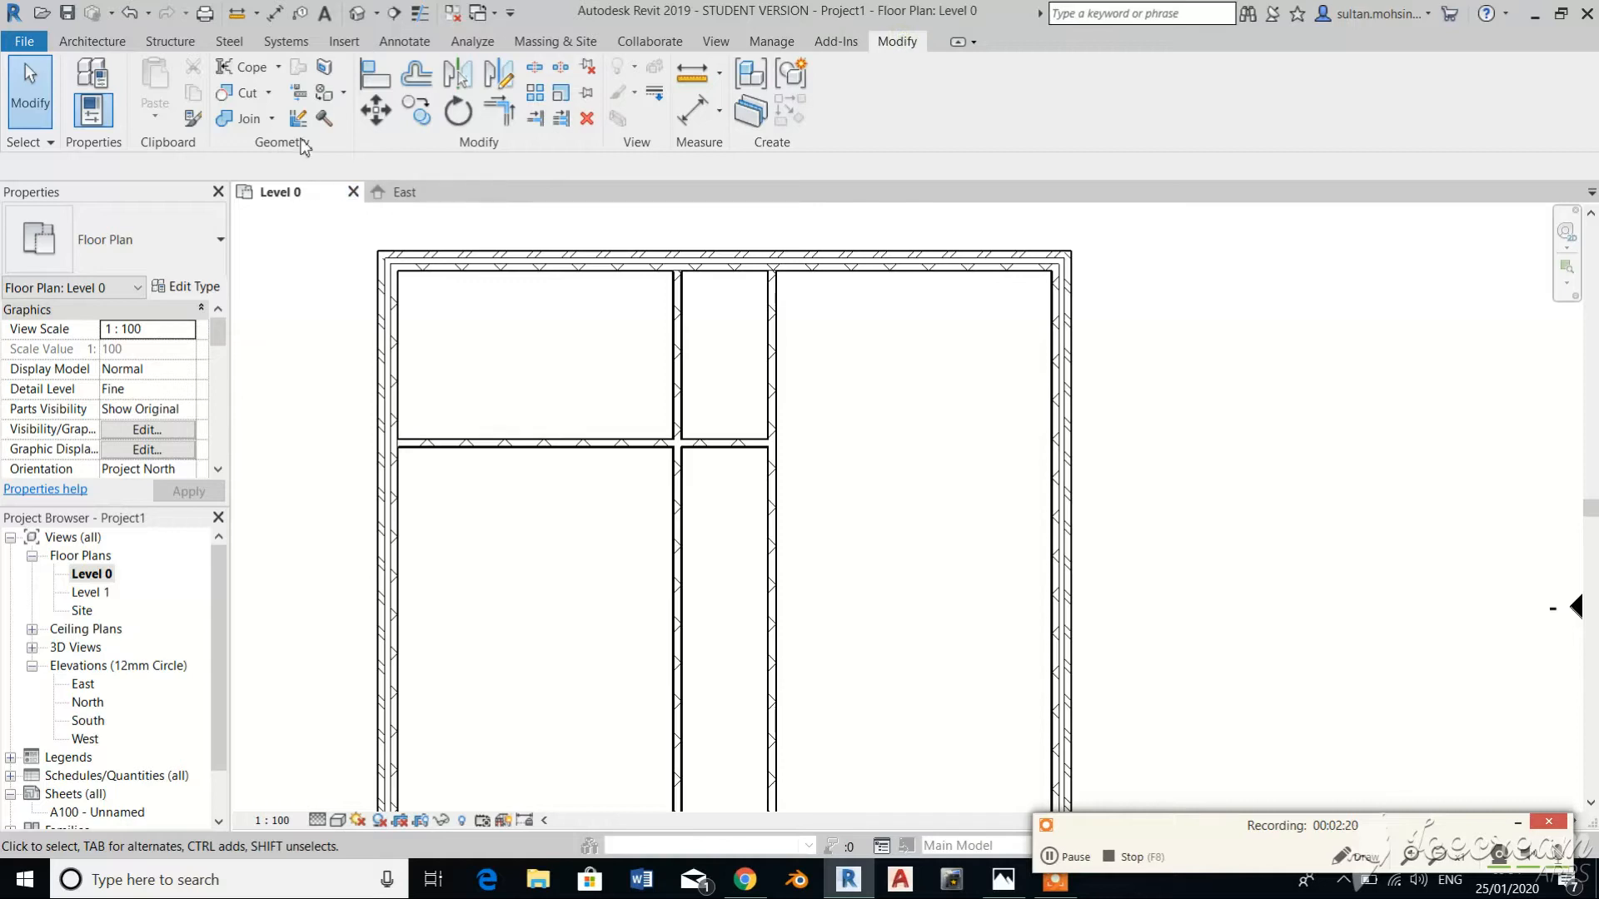
{"action": "left_click", "coordinate": [507, 121]}
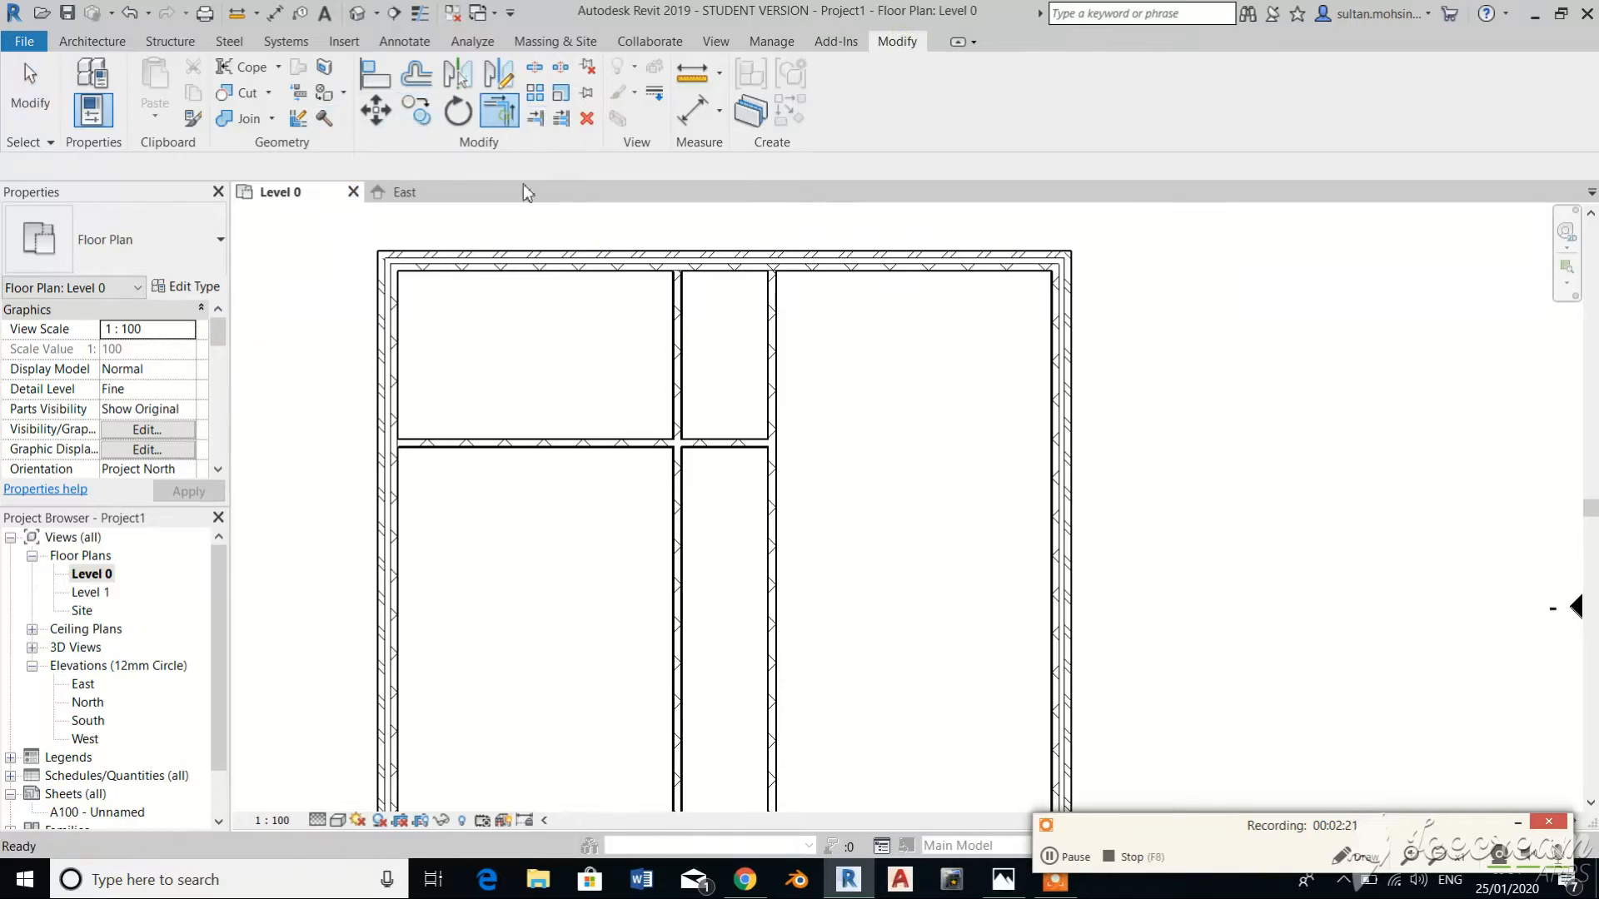
{"action": "left_click", "coordinate": [668, 486]}
{"action": "left_click", "coordinate": [621, 443]}
{"action": "key", "text": "Escape"}
{"action": "key", "text": "Escape"}
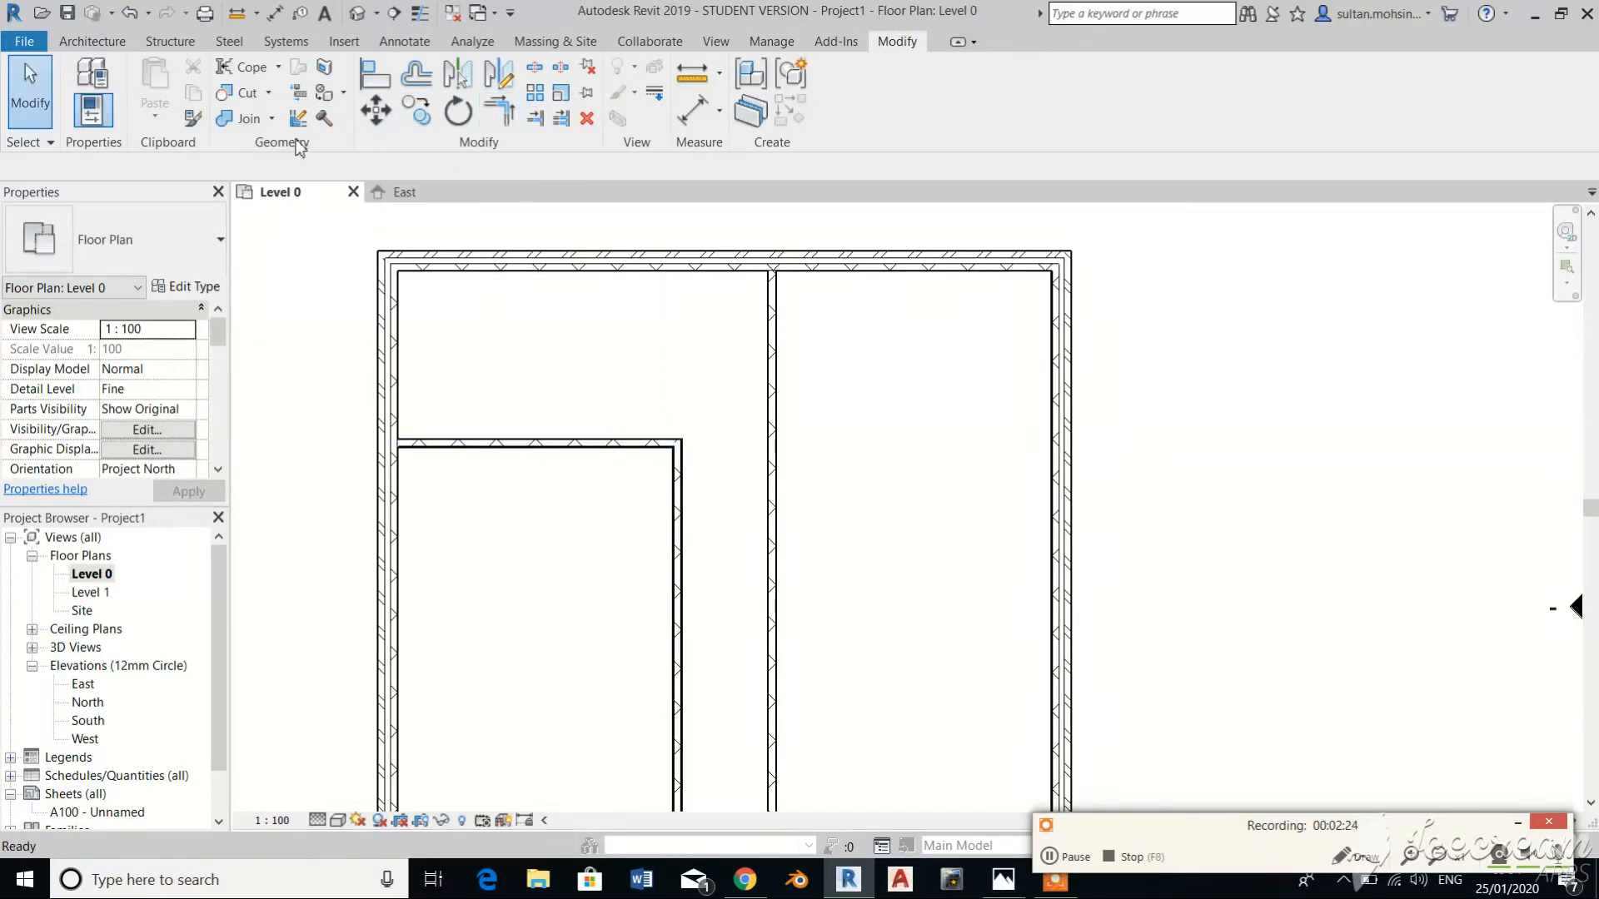
Draw a short north-south partition from the east-west partition, starting 500 mm west of the trimmed corner, up to the north exterior wall.
{"action": "left_click", "coordinate": [46, 43]}
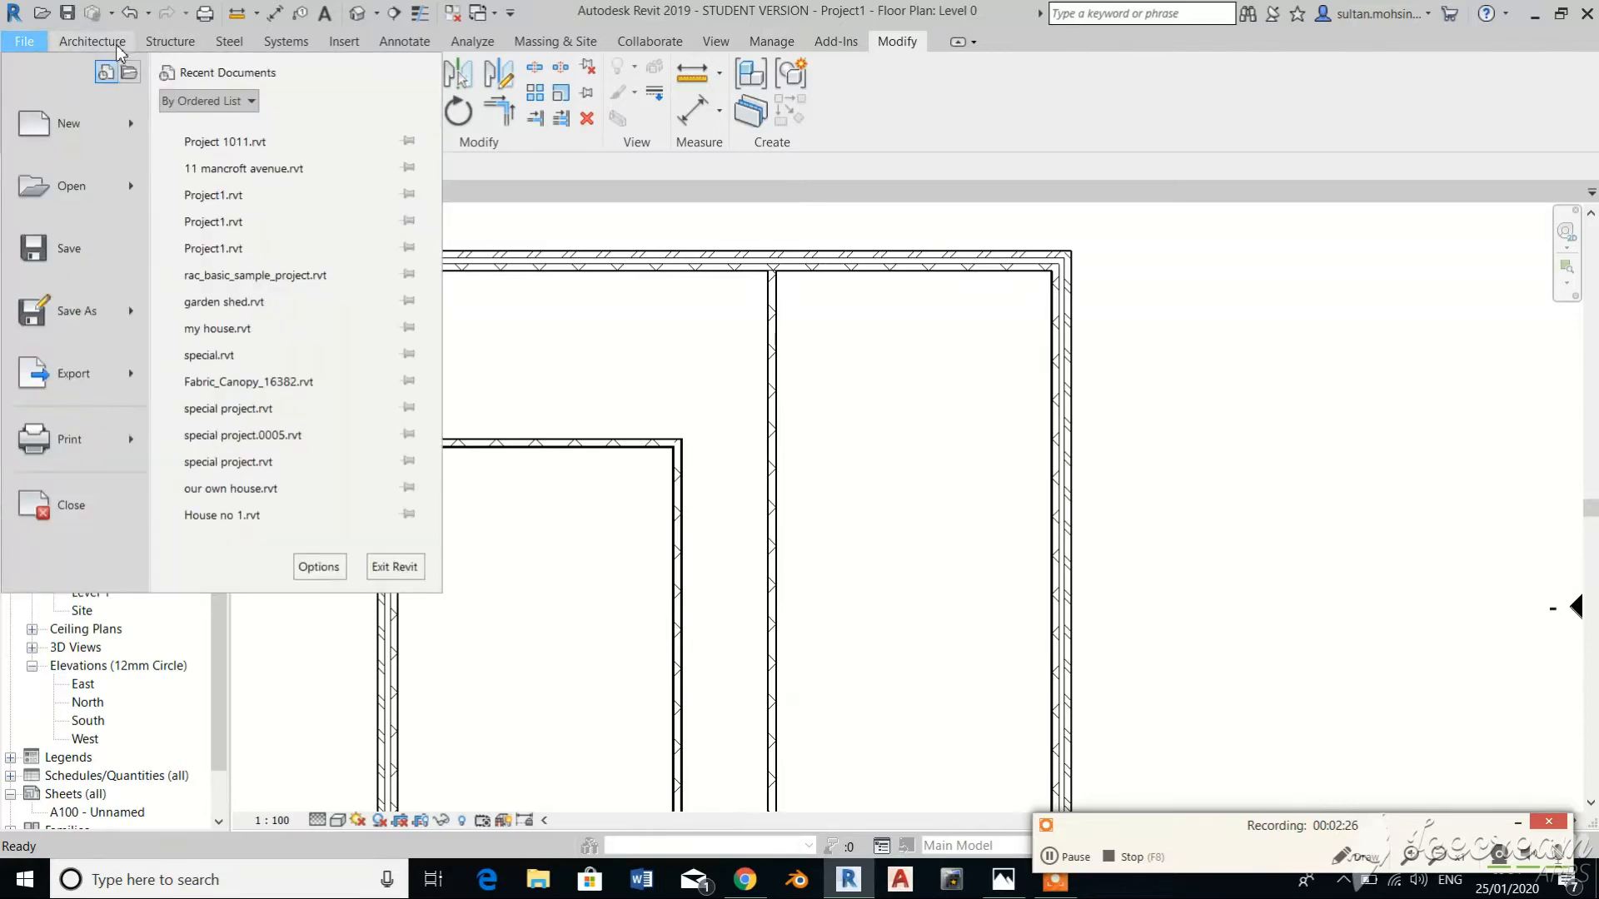
{"action": "left_click", "coordinate": [115, 43]}
{"action": "left_click", "coordinate": [86, 83]}
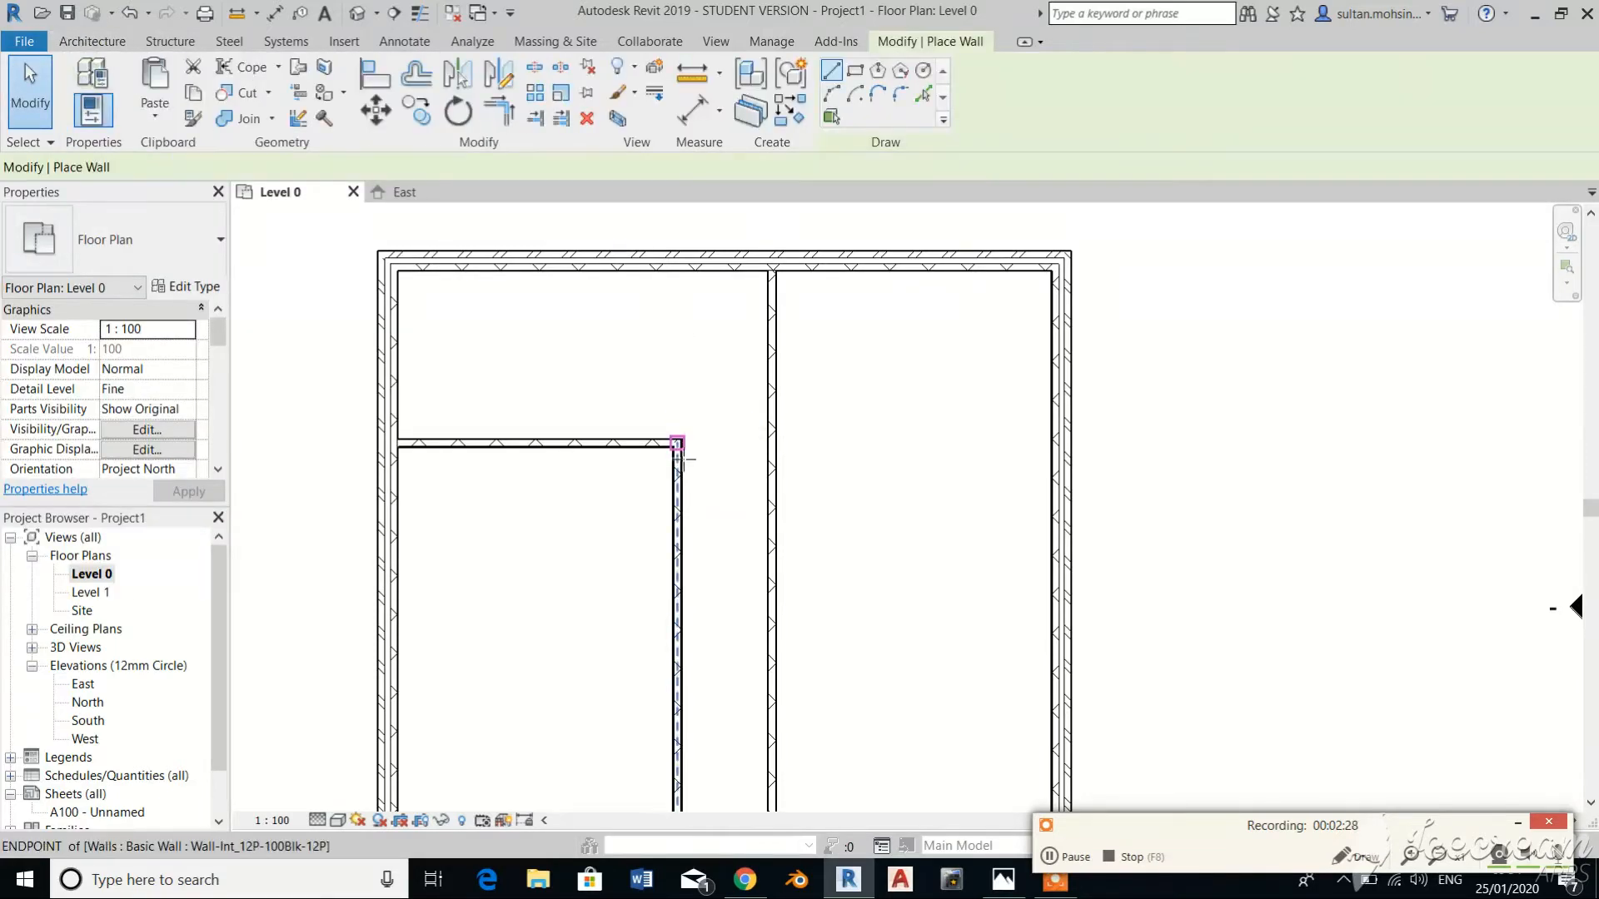
{"action": "type", "text": "50"}
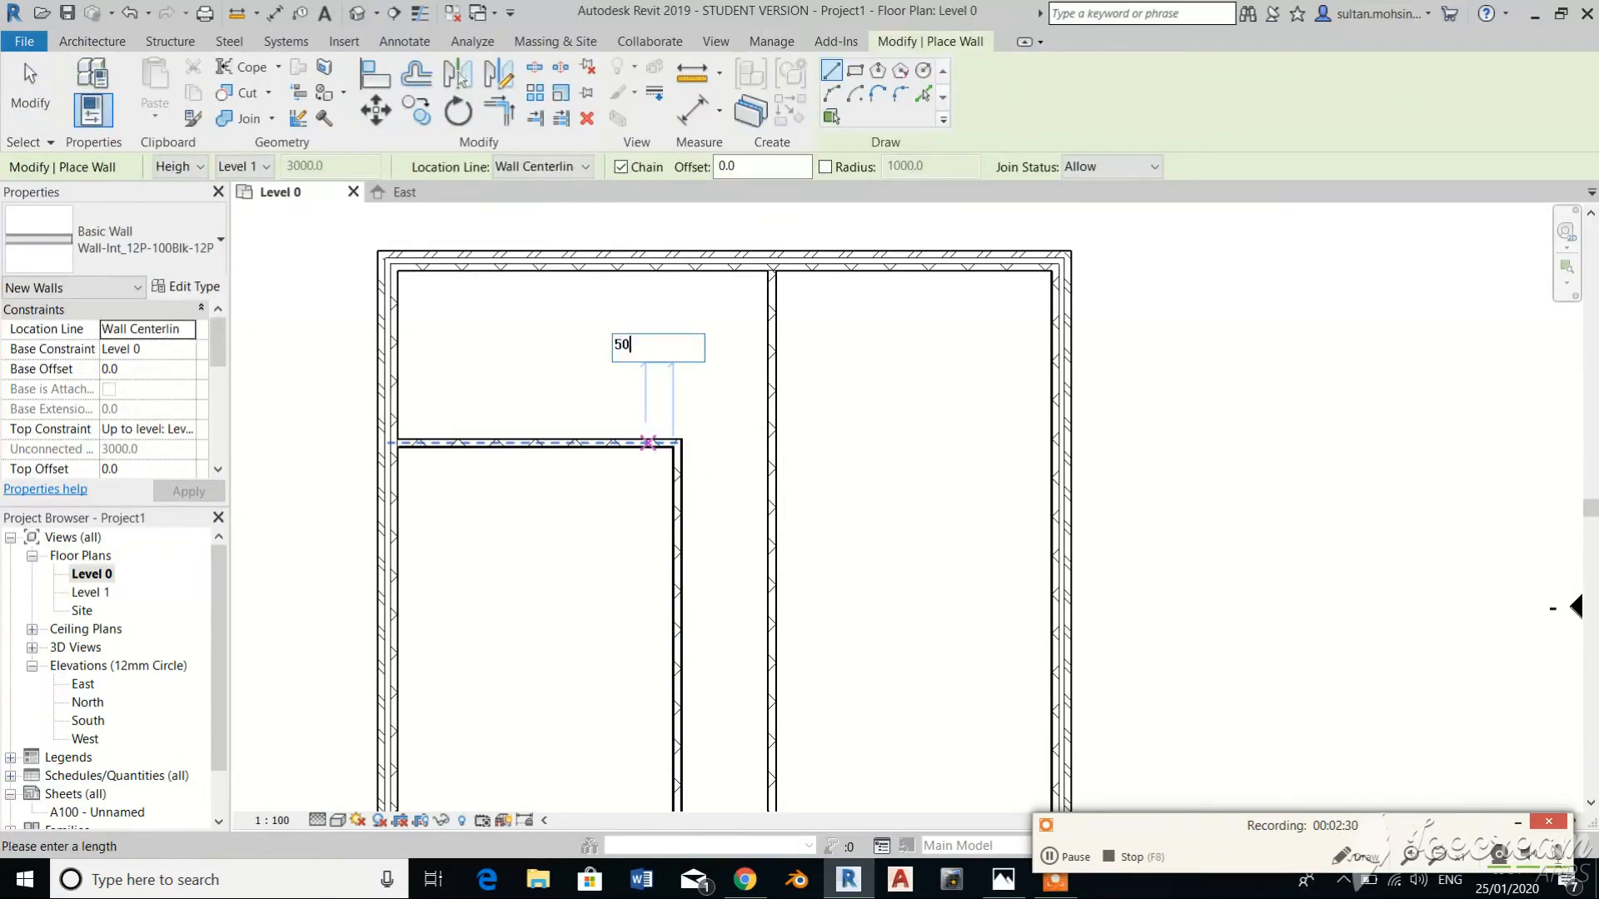
{"action": "type", "text": "0"}
{"action": "key", "text": "Return"}
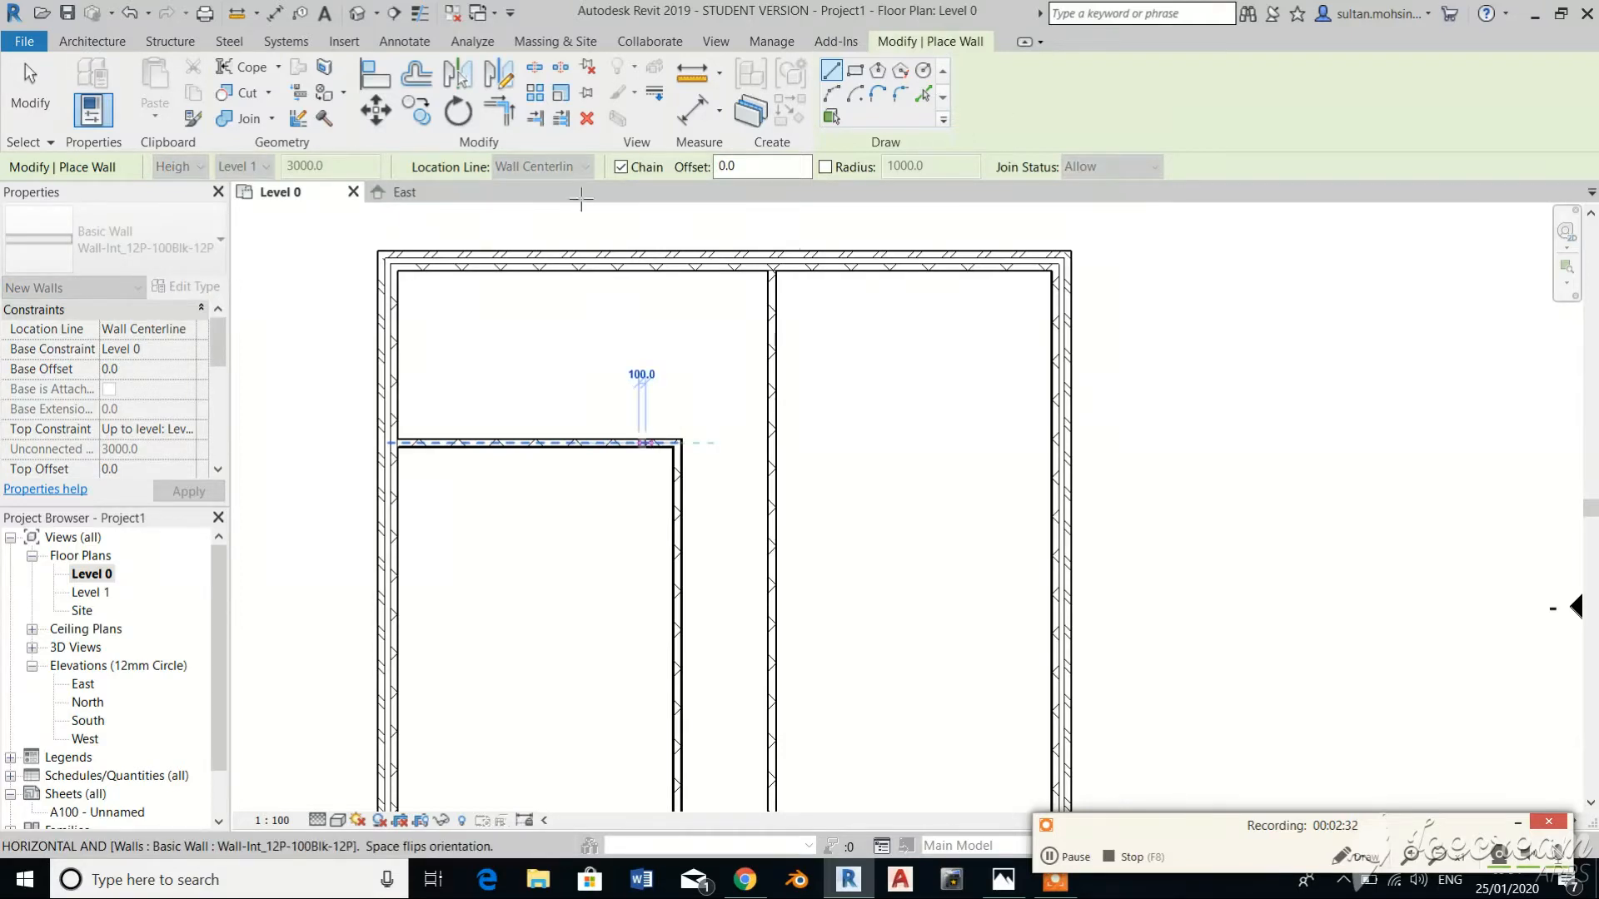
{"action": "left_click", "coordinate": [641, 273]}
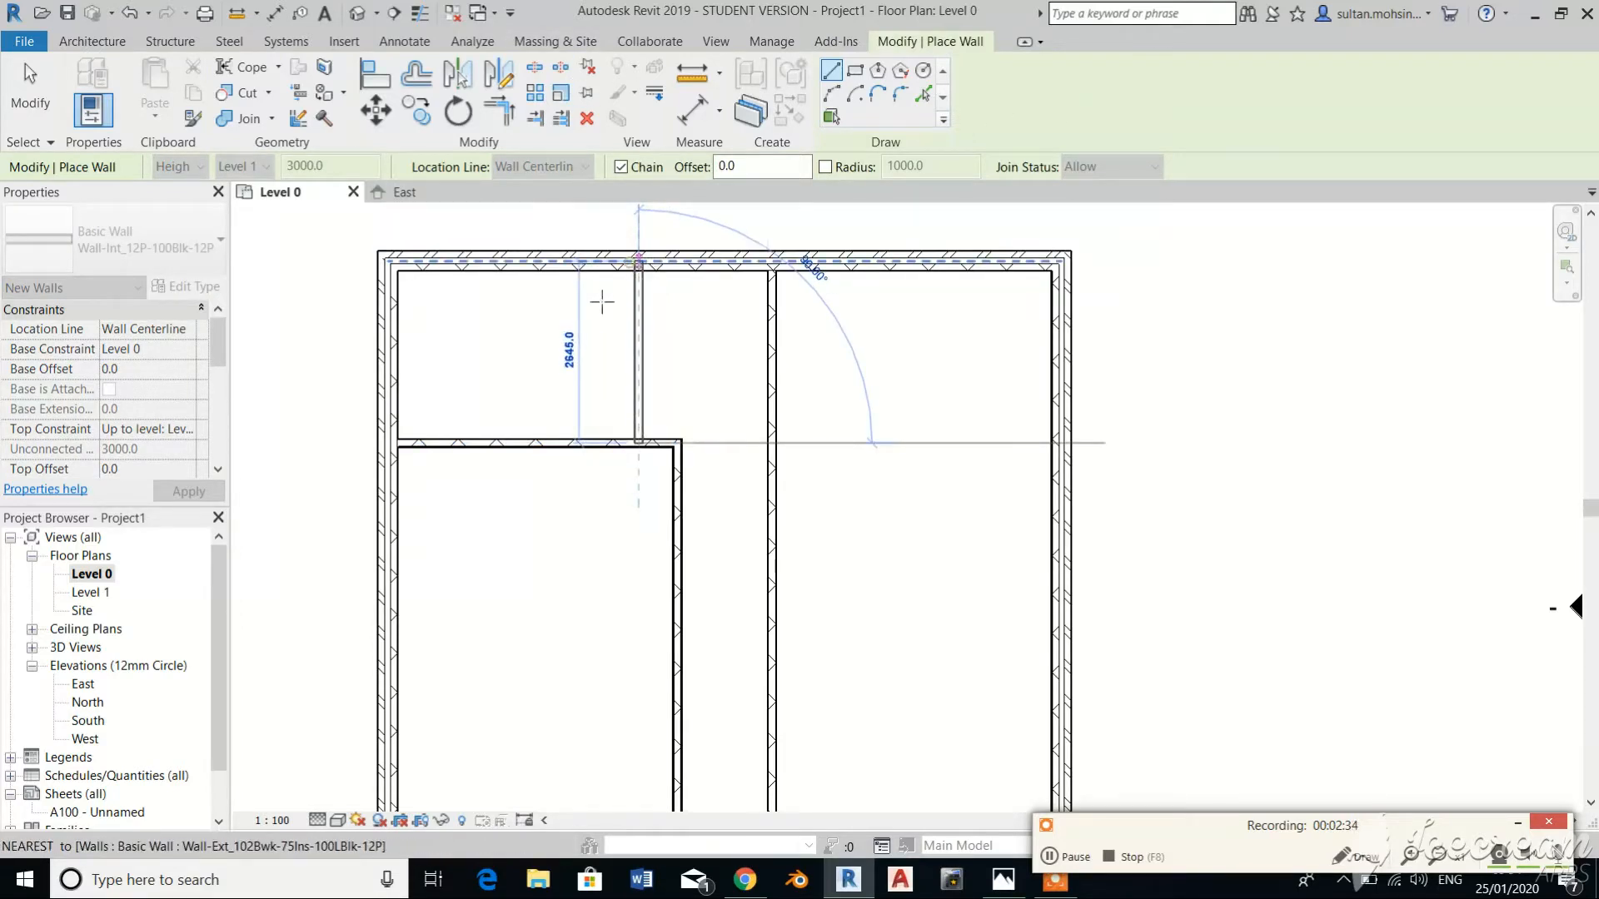
{"action": "scroll", "coordinate": [646, 392], "scroll_direction": "down", "scroll_amount": 2}
{"action": "scroll", "coordinate": [656, 416], "scroll_direction": "down", "scroll_amount": 2}
{"action": "key", "text": "Escape"}
{"action": "key", "text": "Escape"}
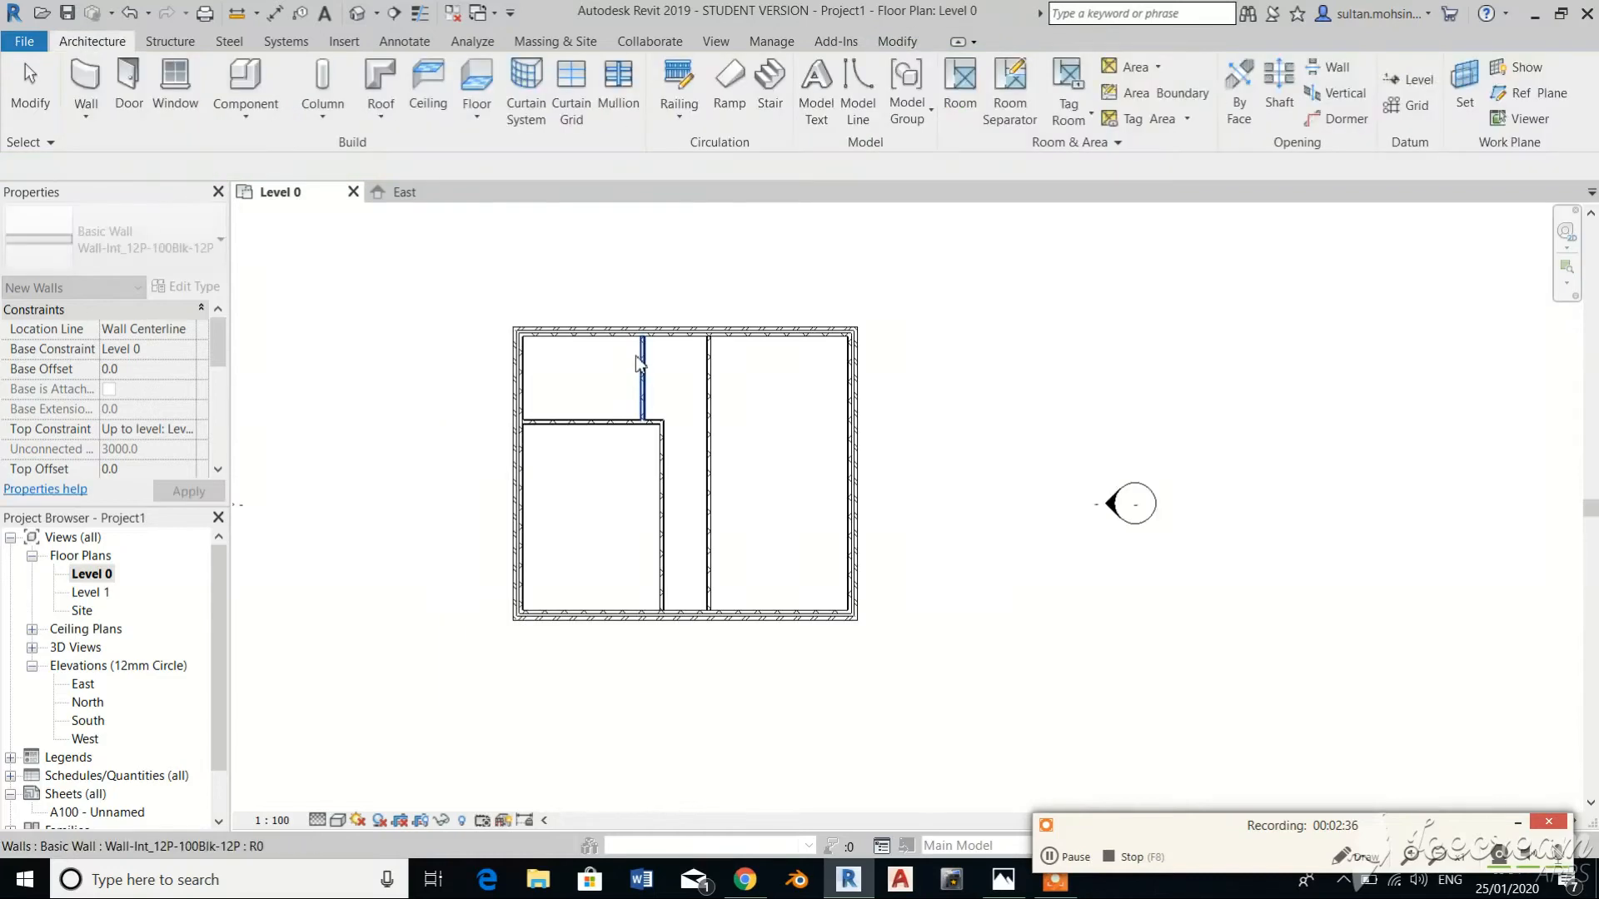
Set the clear distance between the short northern partition and the eastern partition to 1800 mm.
{"action": "left_click", "coordinate": [641, 360]}
{"action": "left_click", "coordinate": [675, 249]}
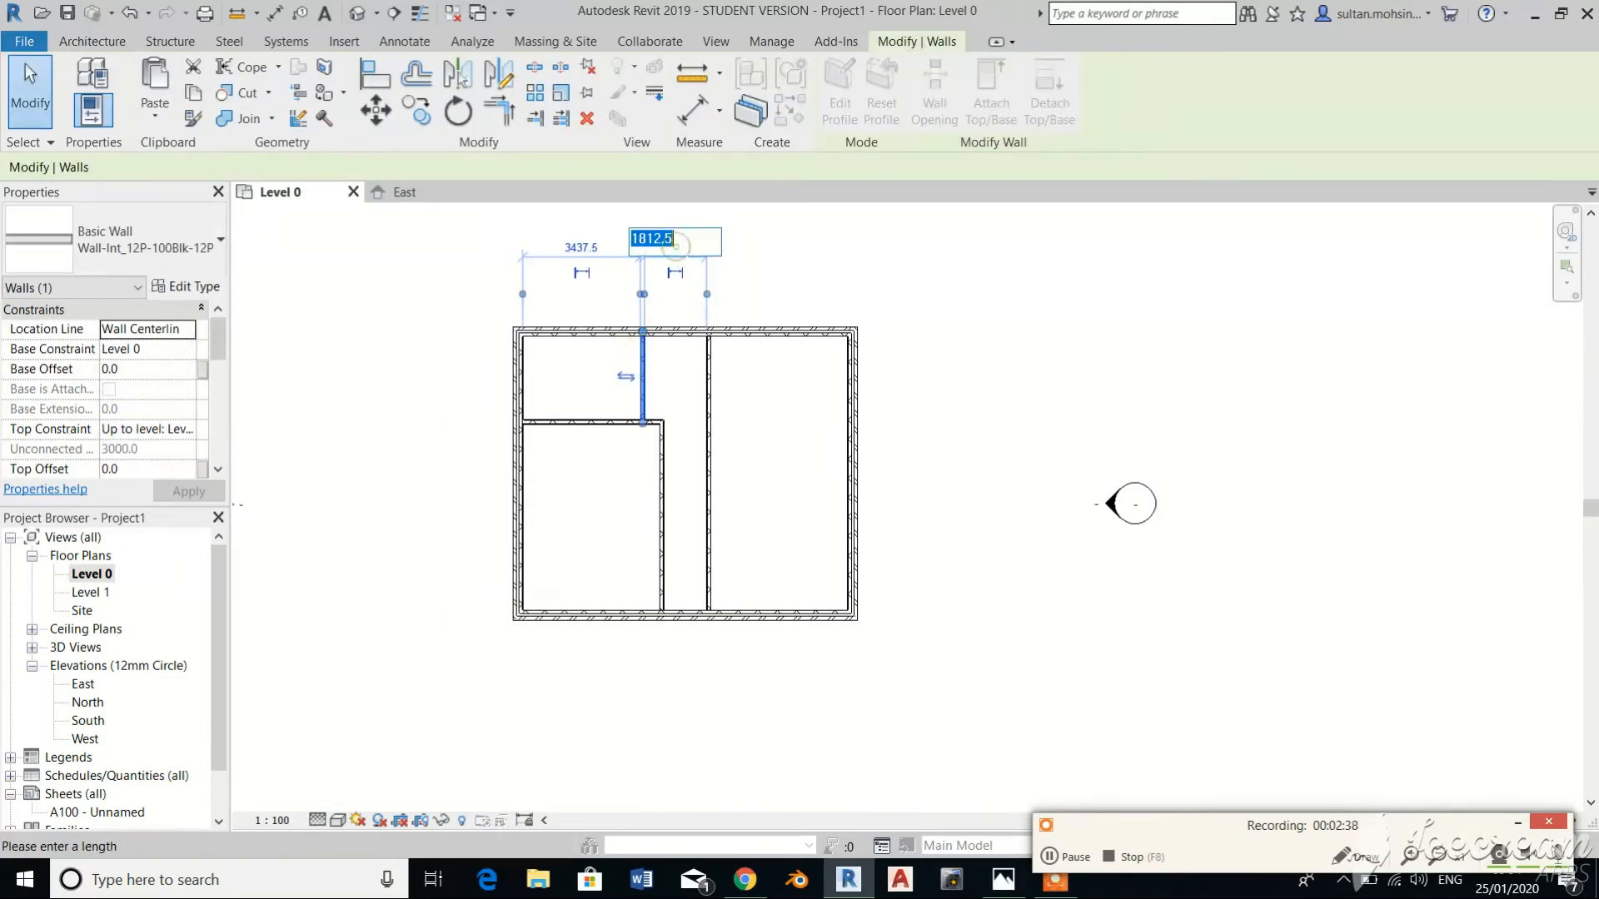
{"action": "key", "text": "Return"}
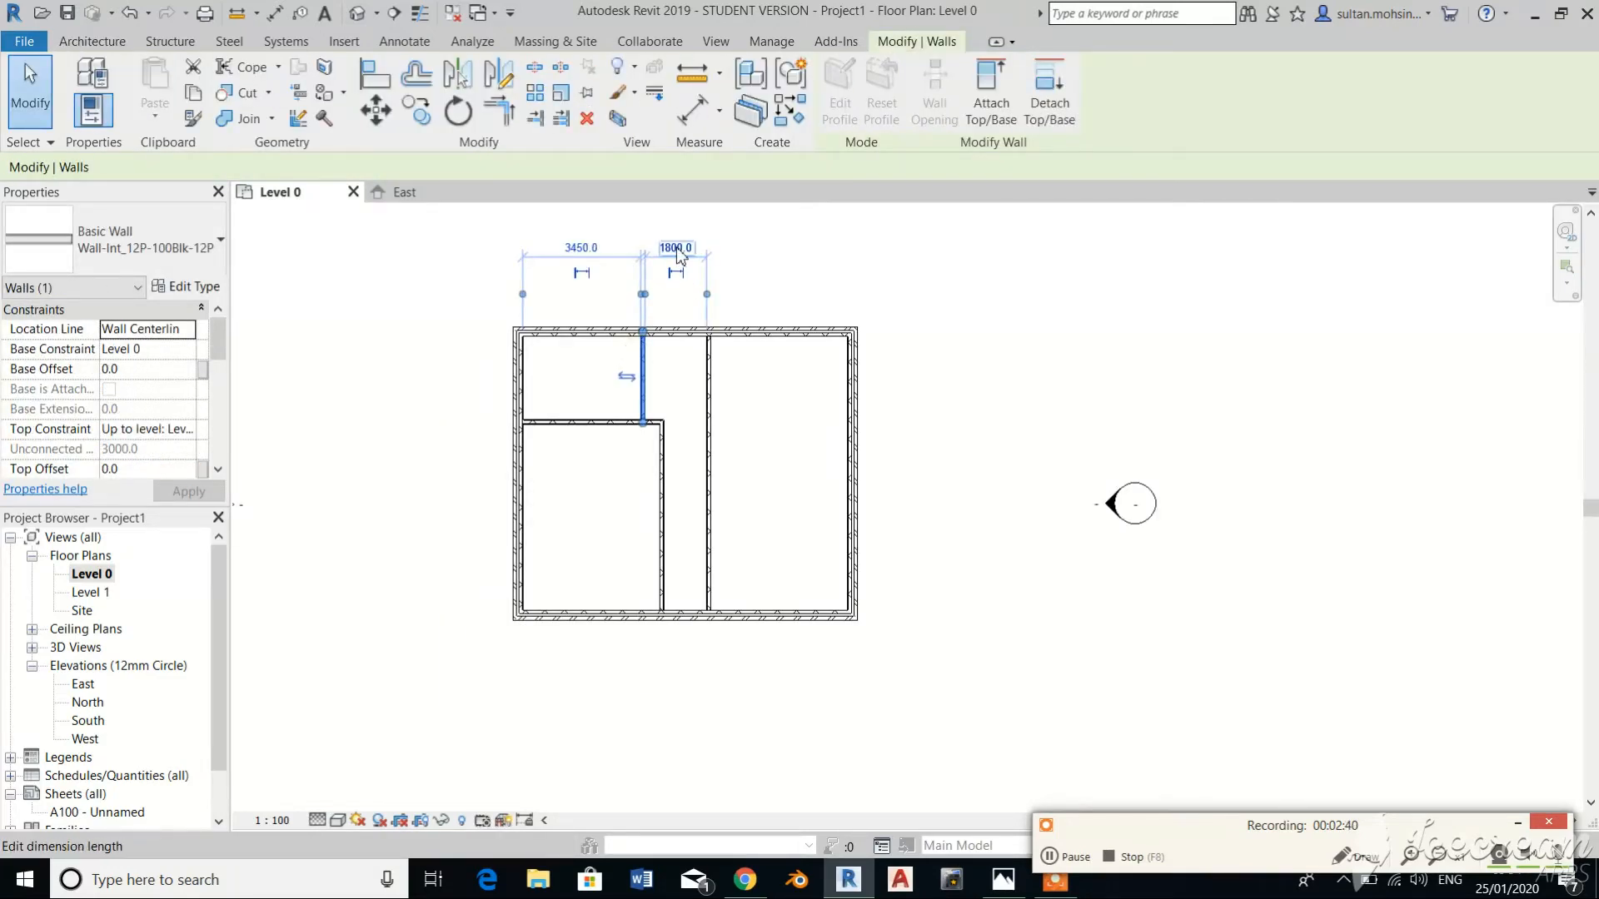
{"action": "left_click", "coordinate": [820, 260]}
Draw a partition from the trimmed corner east to the eastern partition, closing off the small northern room.
{"action": "scroll", "coordinate": [649, 416], "scroll_direction": "up", "scroll_amount": 3}
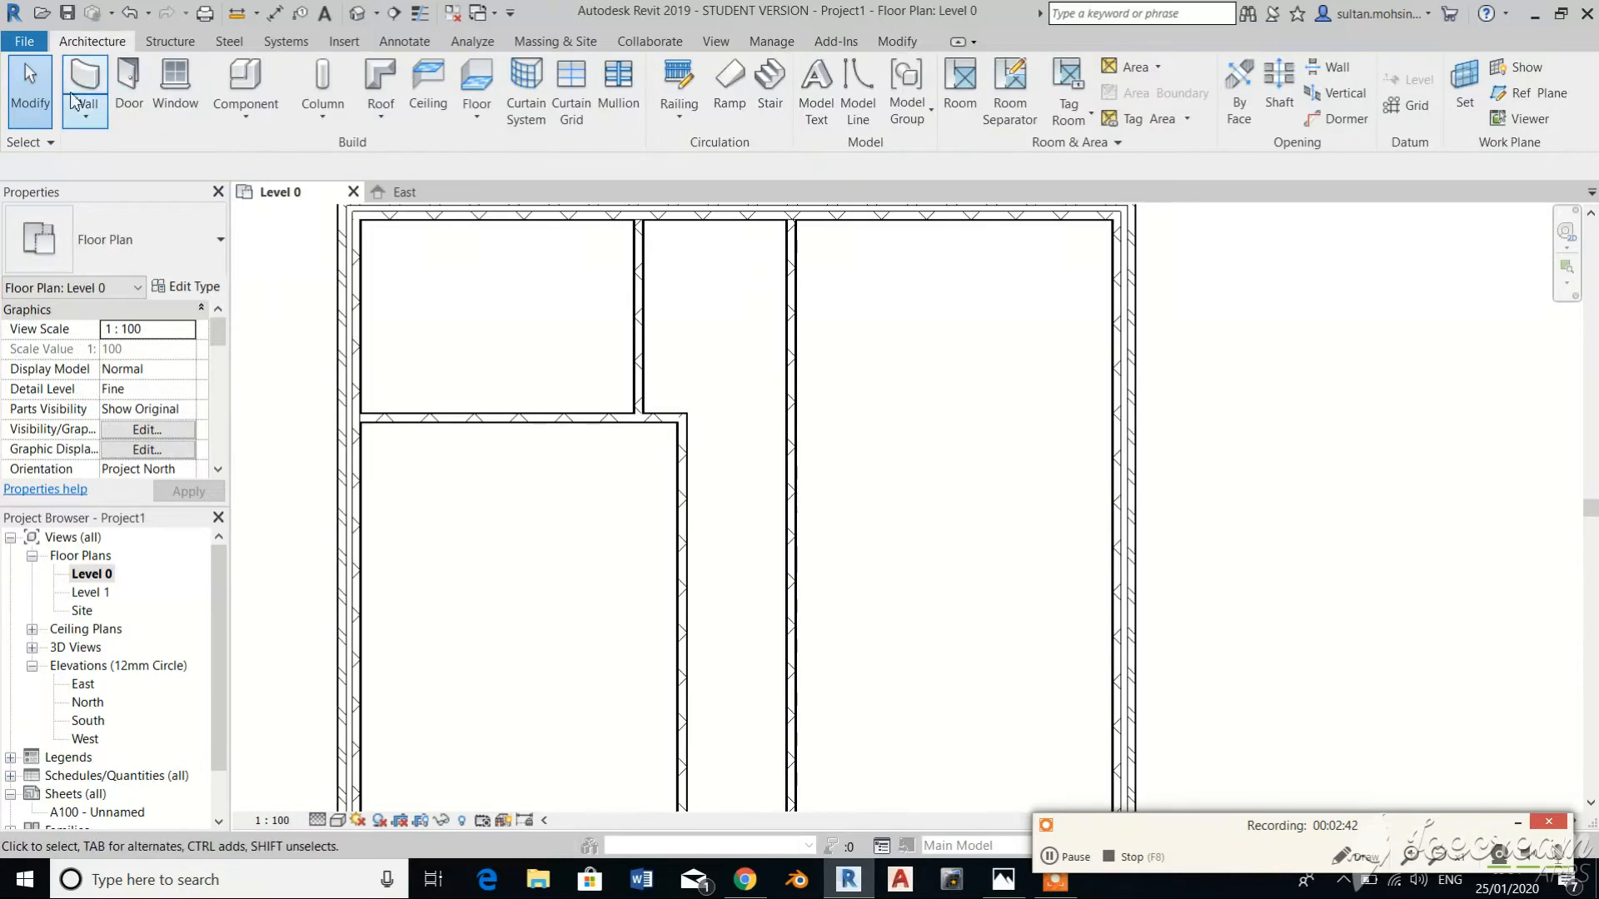
{"action": "key", "text": "w"}
{"action": "key", "text": "a"}
{"action": "left_click", "coordinate": [682, 417]}
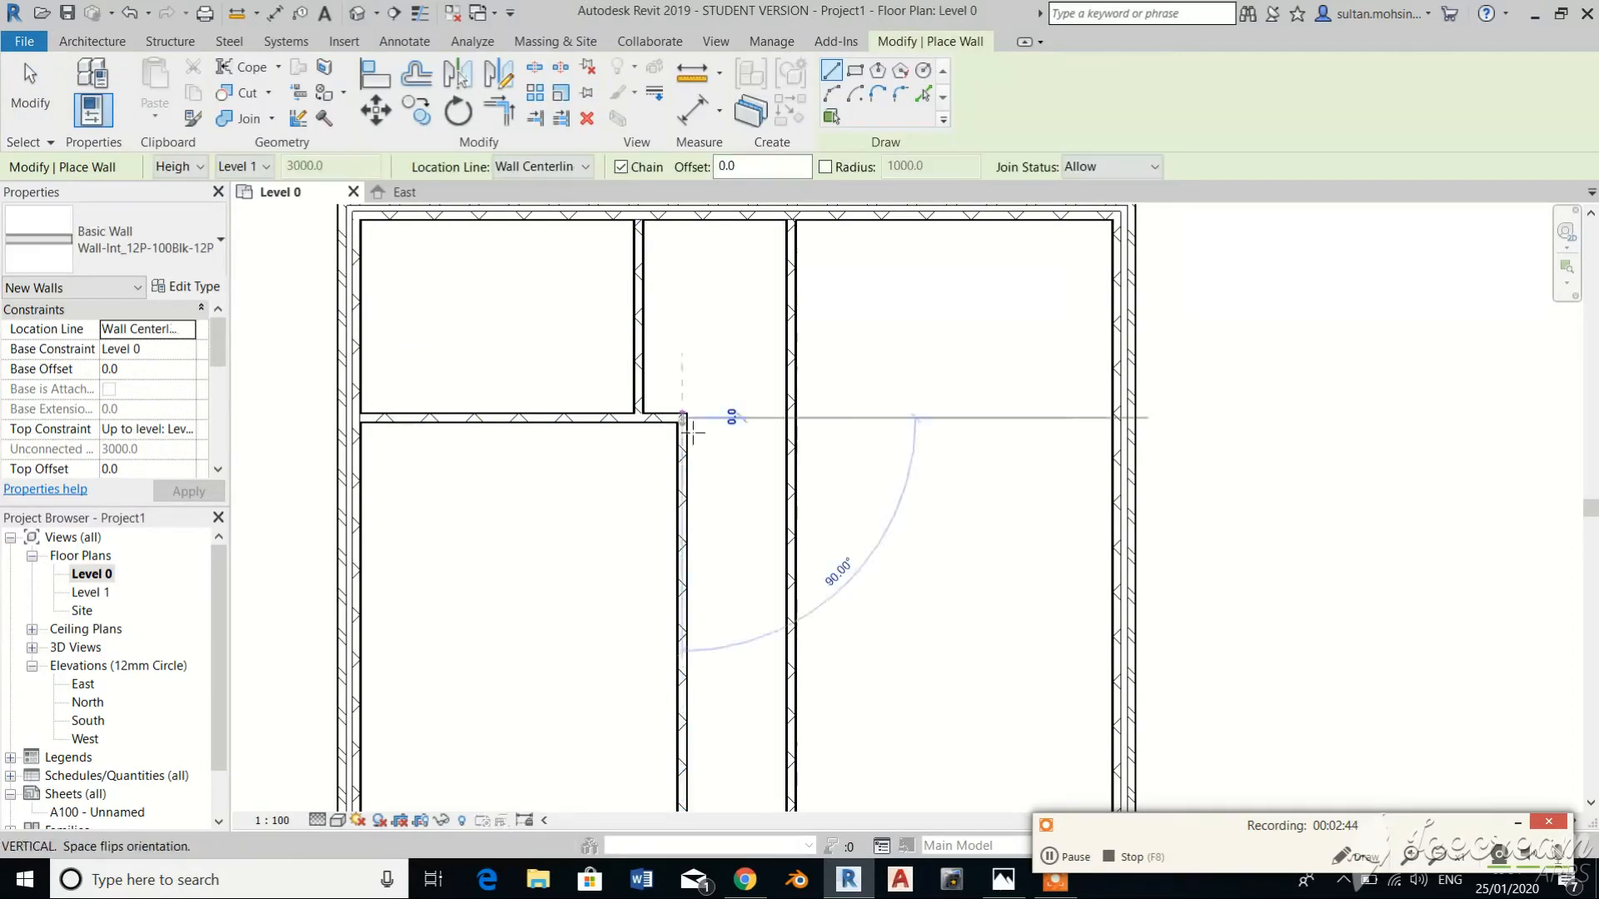
{"action": "left_click", "coordinate": [789, 417]}
{"action": "key", "text": "Escape"}
{"action": "key", "text": "Escape"}
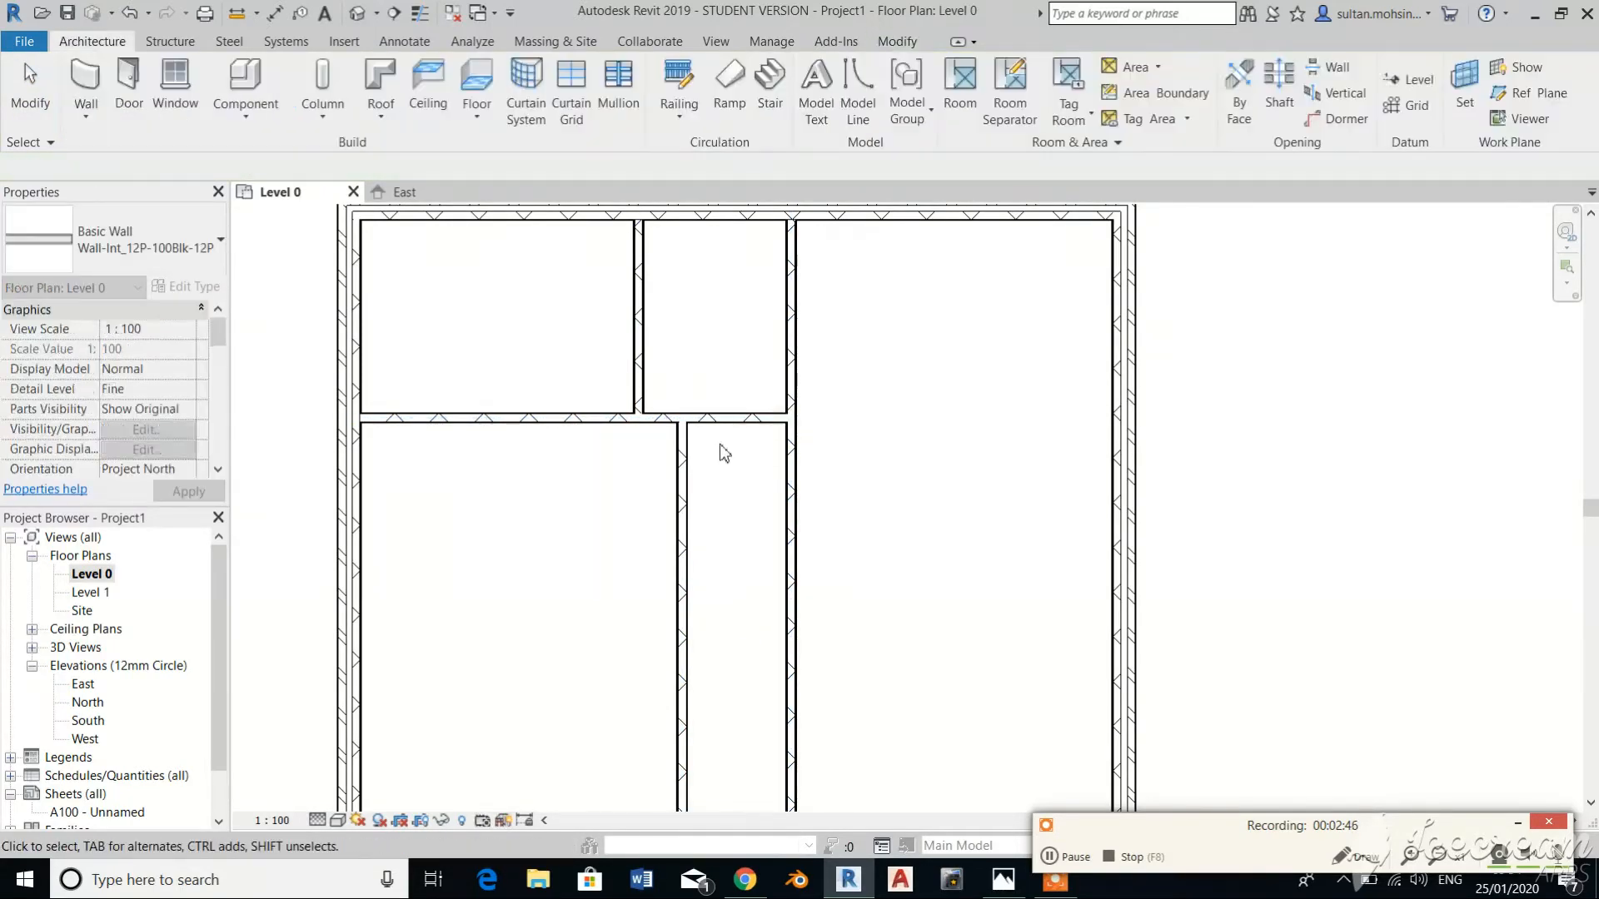
Draw an east-west partition 4500 mm from the south exterior wall, running from the east exterior wall to the eastern partition.
{"action": "scroll", "coordinate": [720, 443], "scroll_direction": "up", "scroll_amount": 1}
{"action": "scroll", "coordinate": [717, 441], "scroll_direction": "down", "scroll_amount": 2}
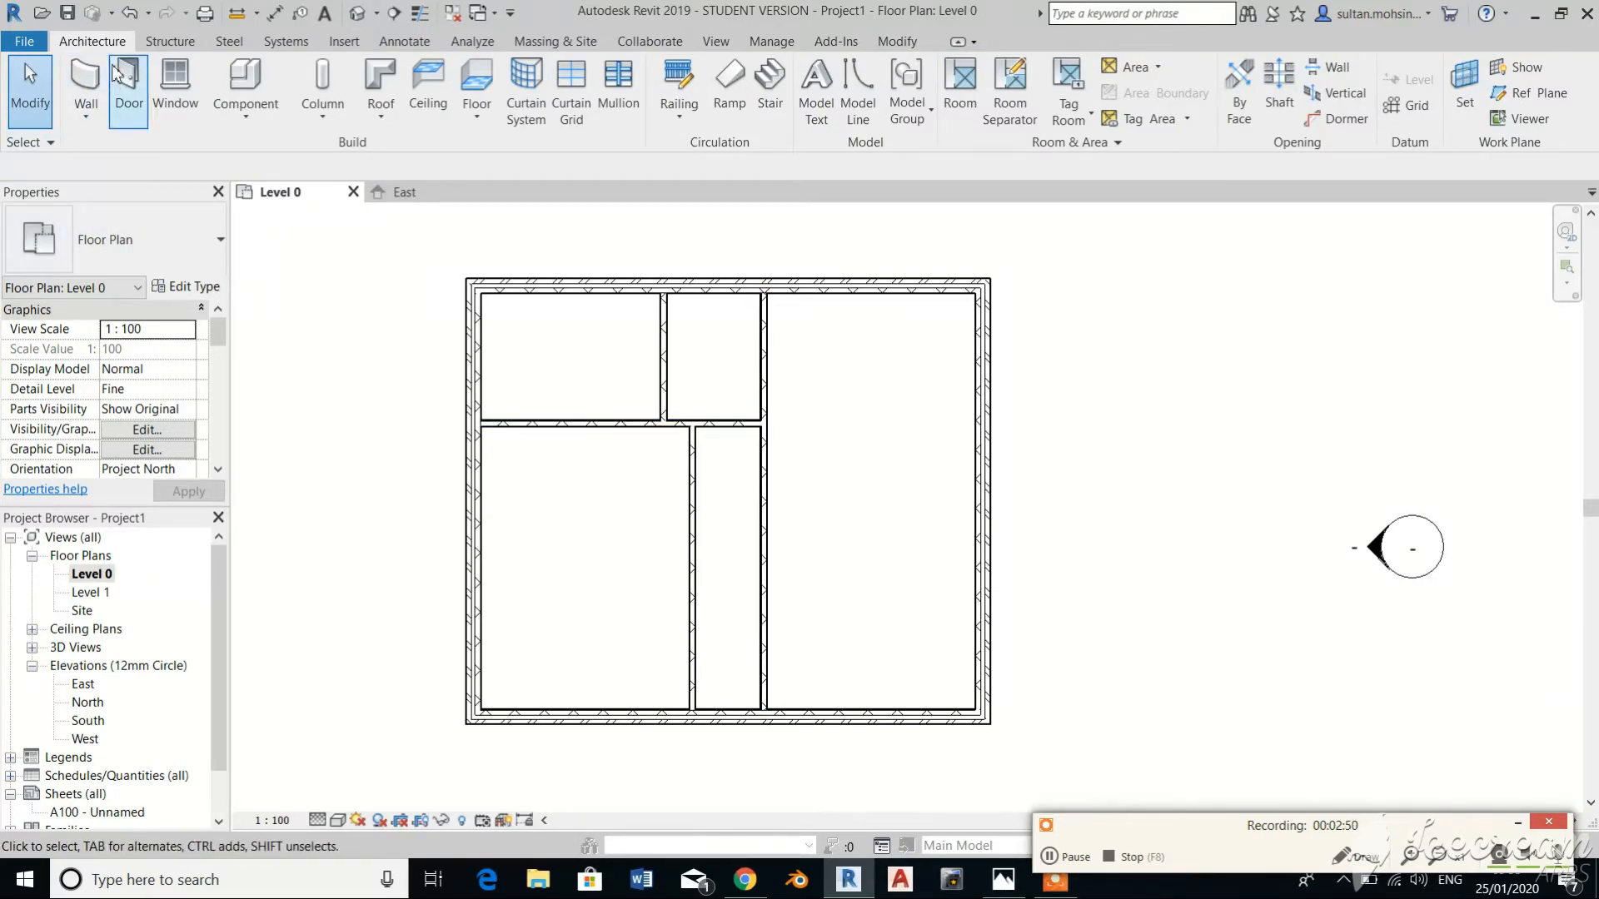
{"action": "left_click", "coordinate": [86, 83]}
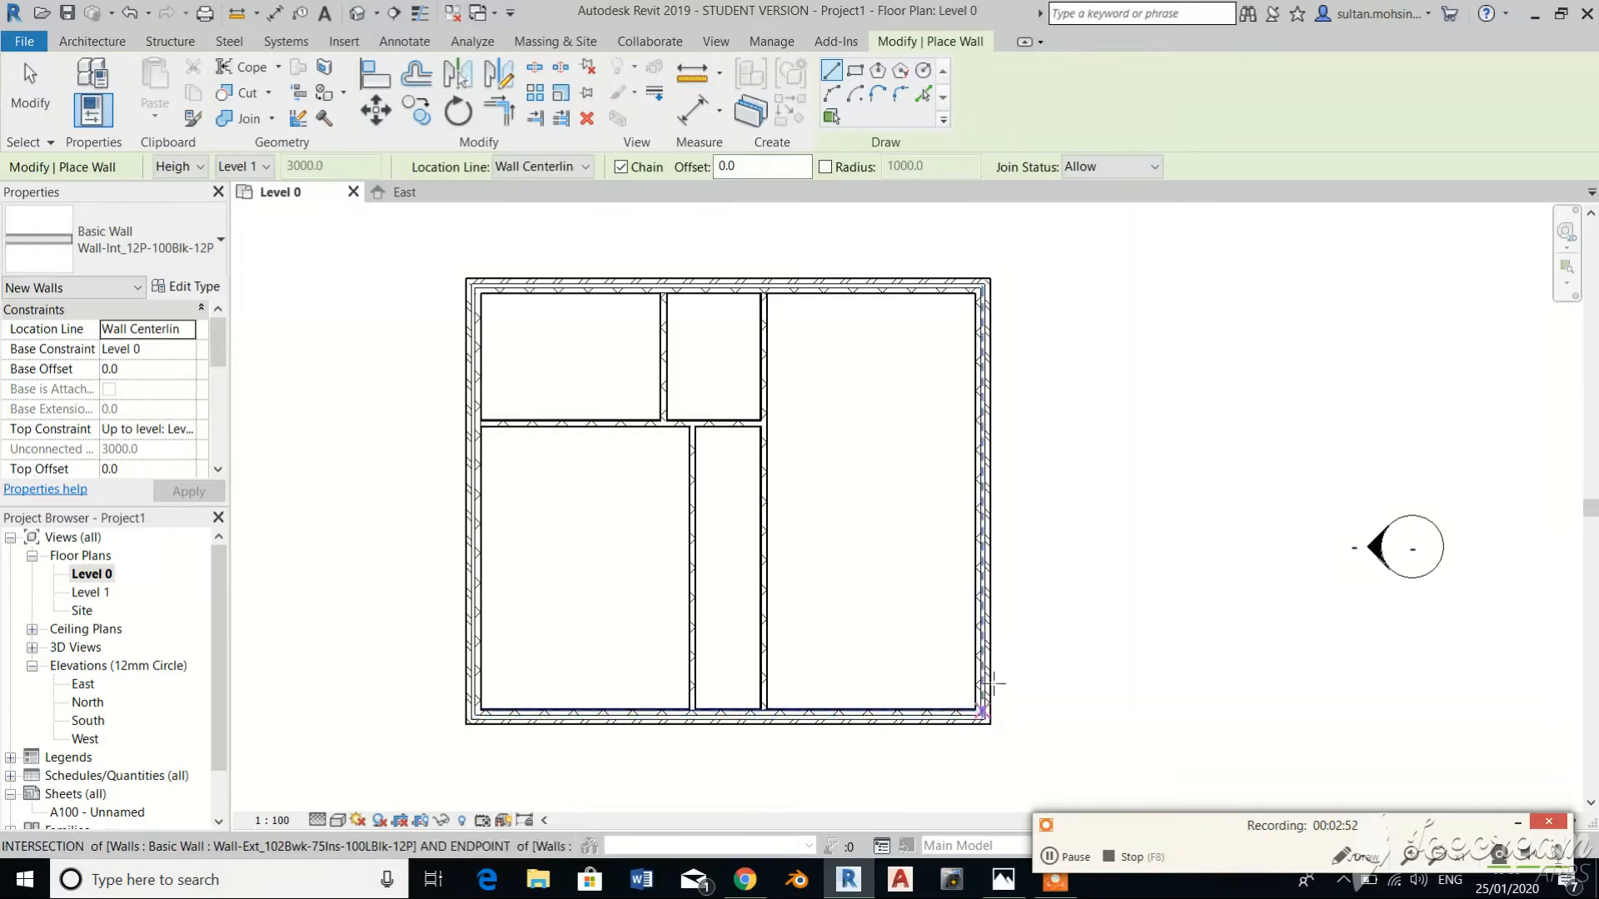
{"action": "type", "text": "450"}
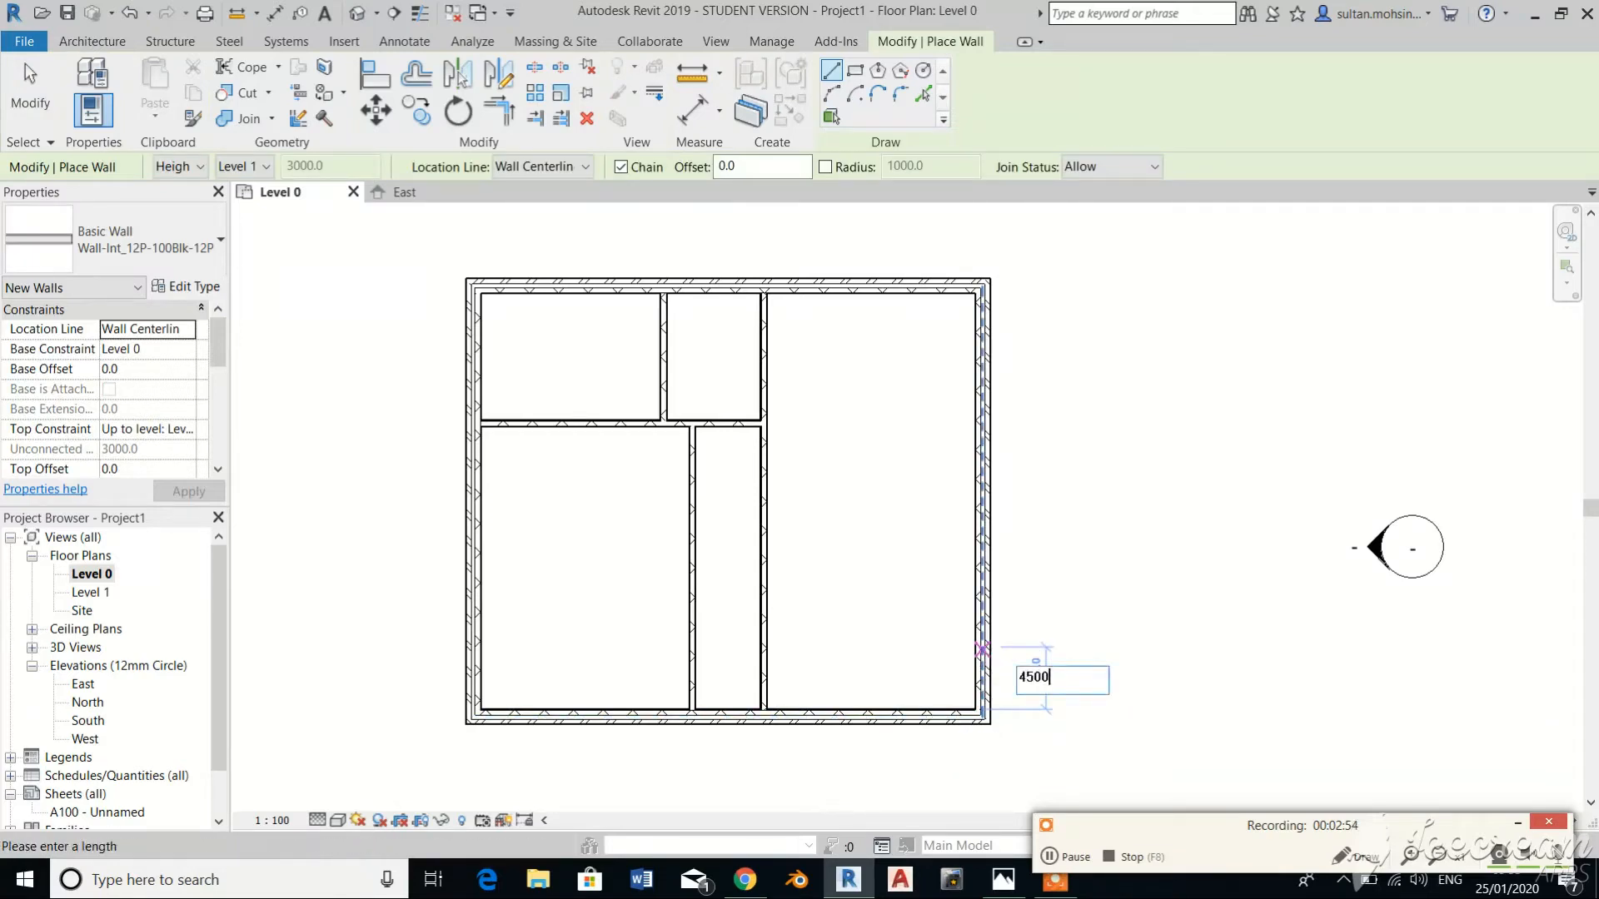
{"action": "type", "text": "0"}
{"action": "key", "text": "Return"}
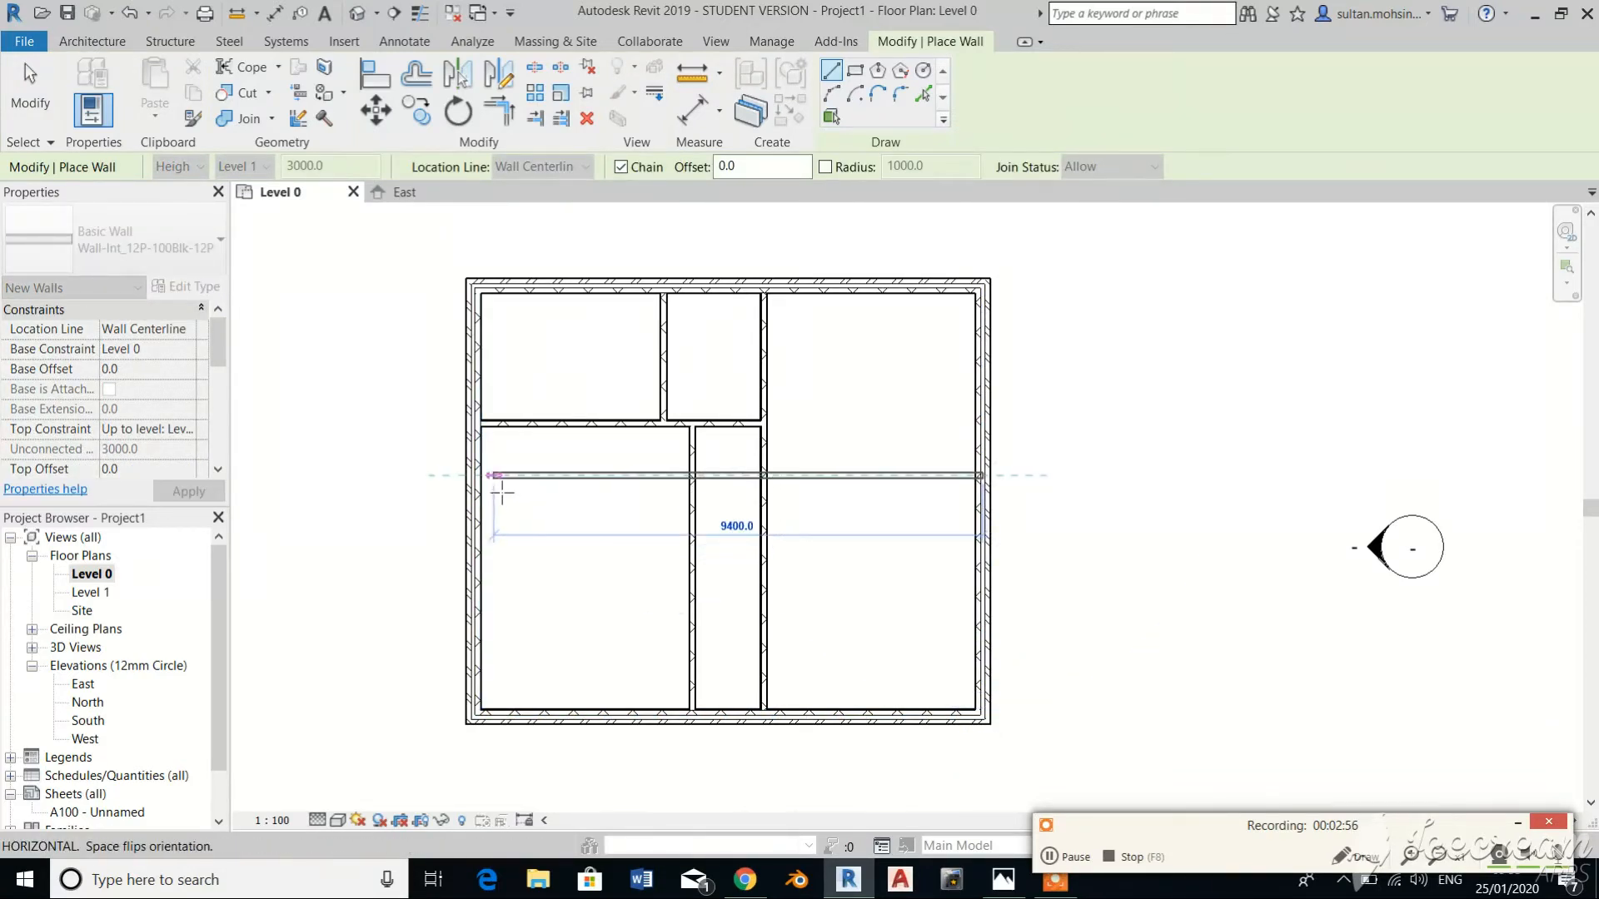
{"action": "left_click", "coordinate": [780, 487]}
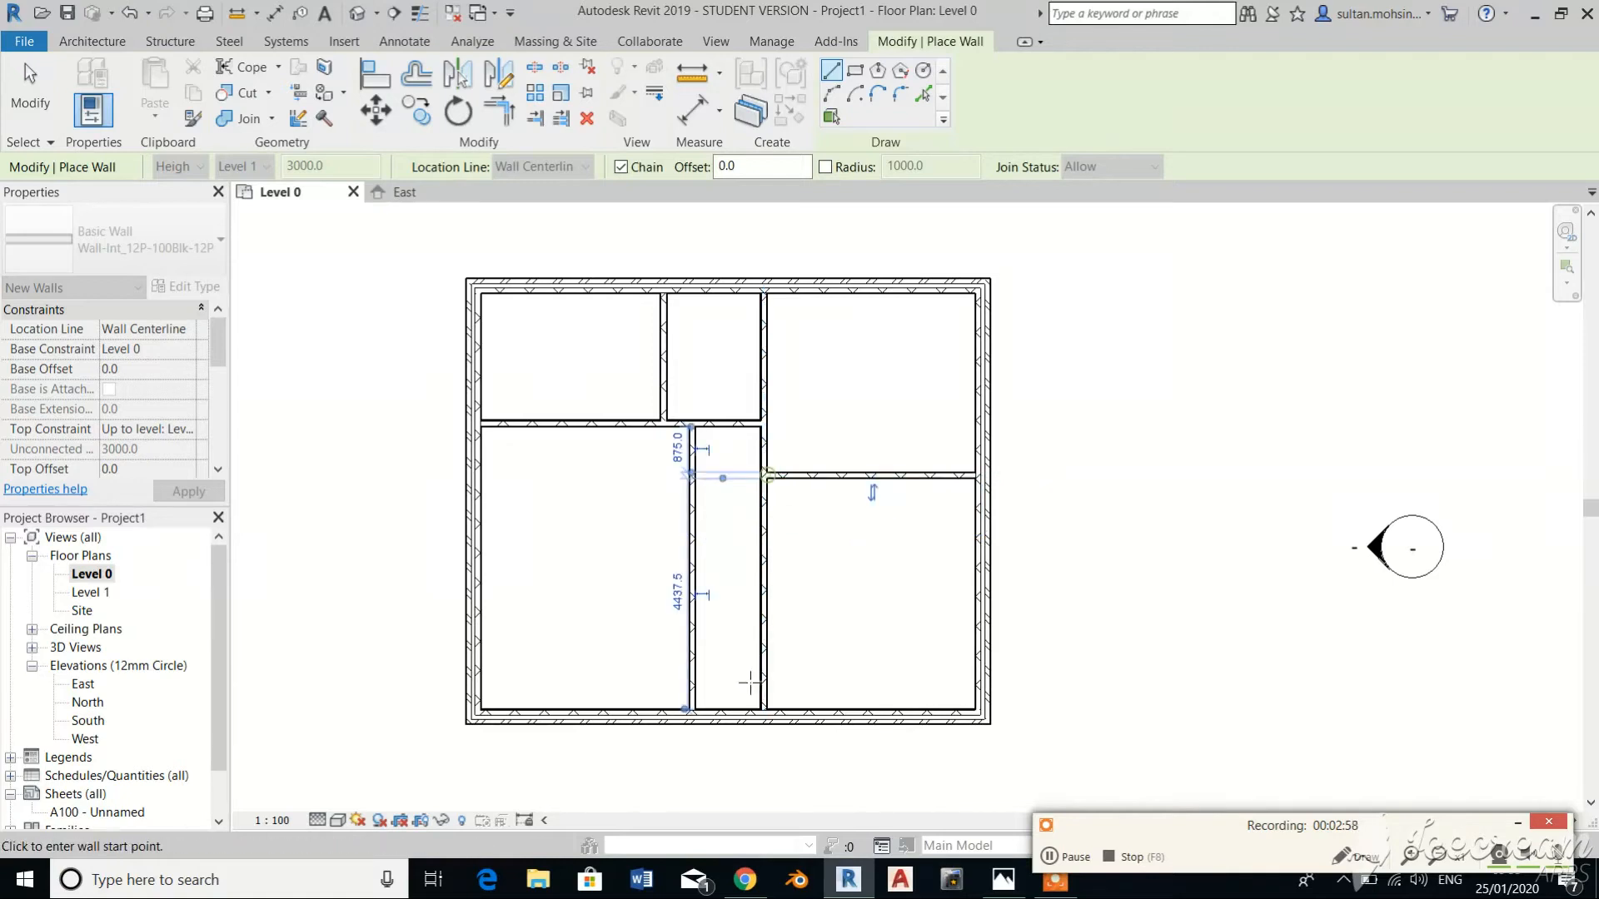
{"action": "key", "text": "Escape"}
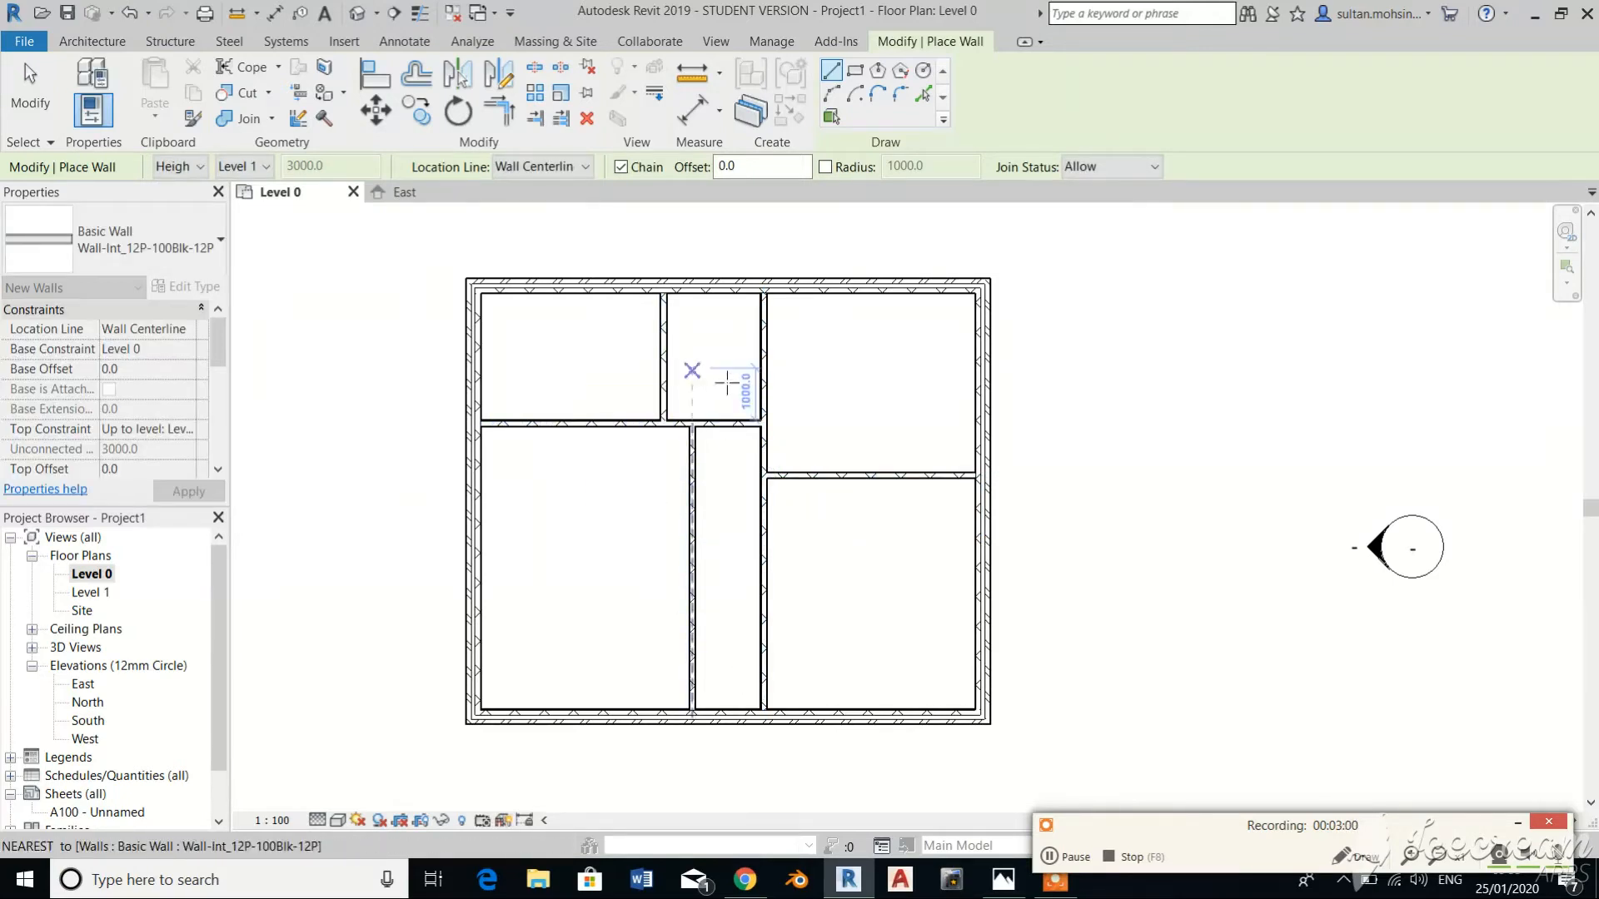
{"action": "key", "text": "Escape"}
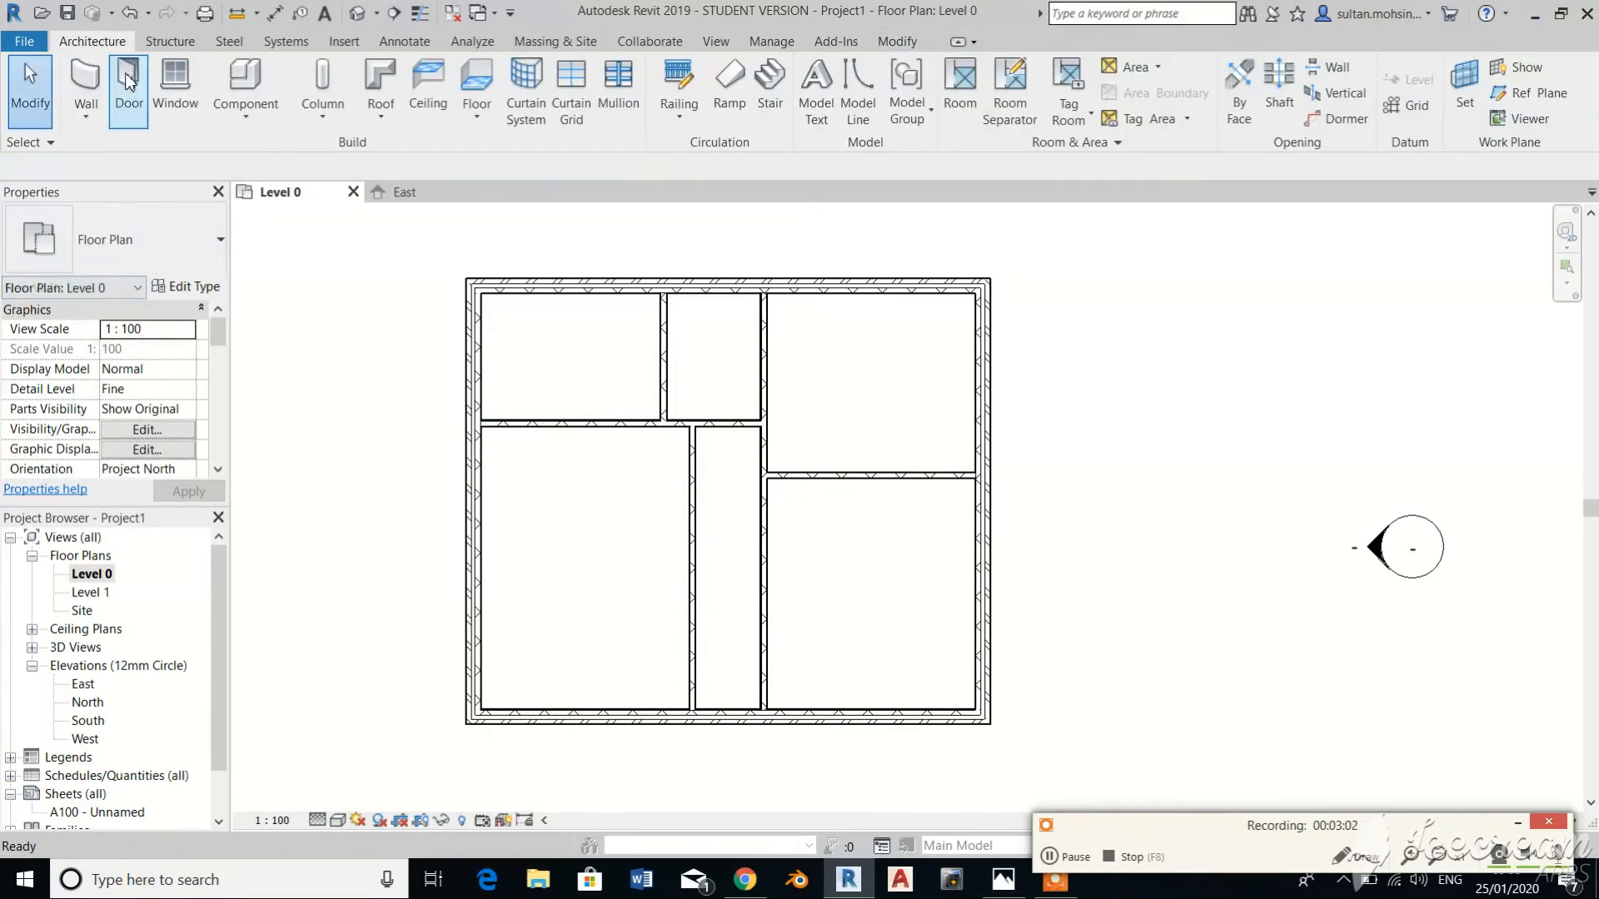
Place a Doors_IntSgl 1010x2110mm door in the south exterior wall, centred on the corridor and swinging inward.
{"action": "left_click", "coordinate": [128, 90]}
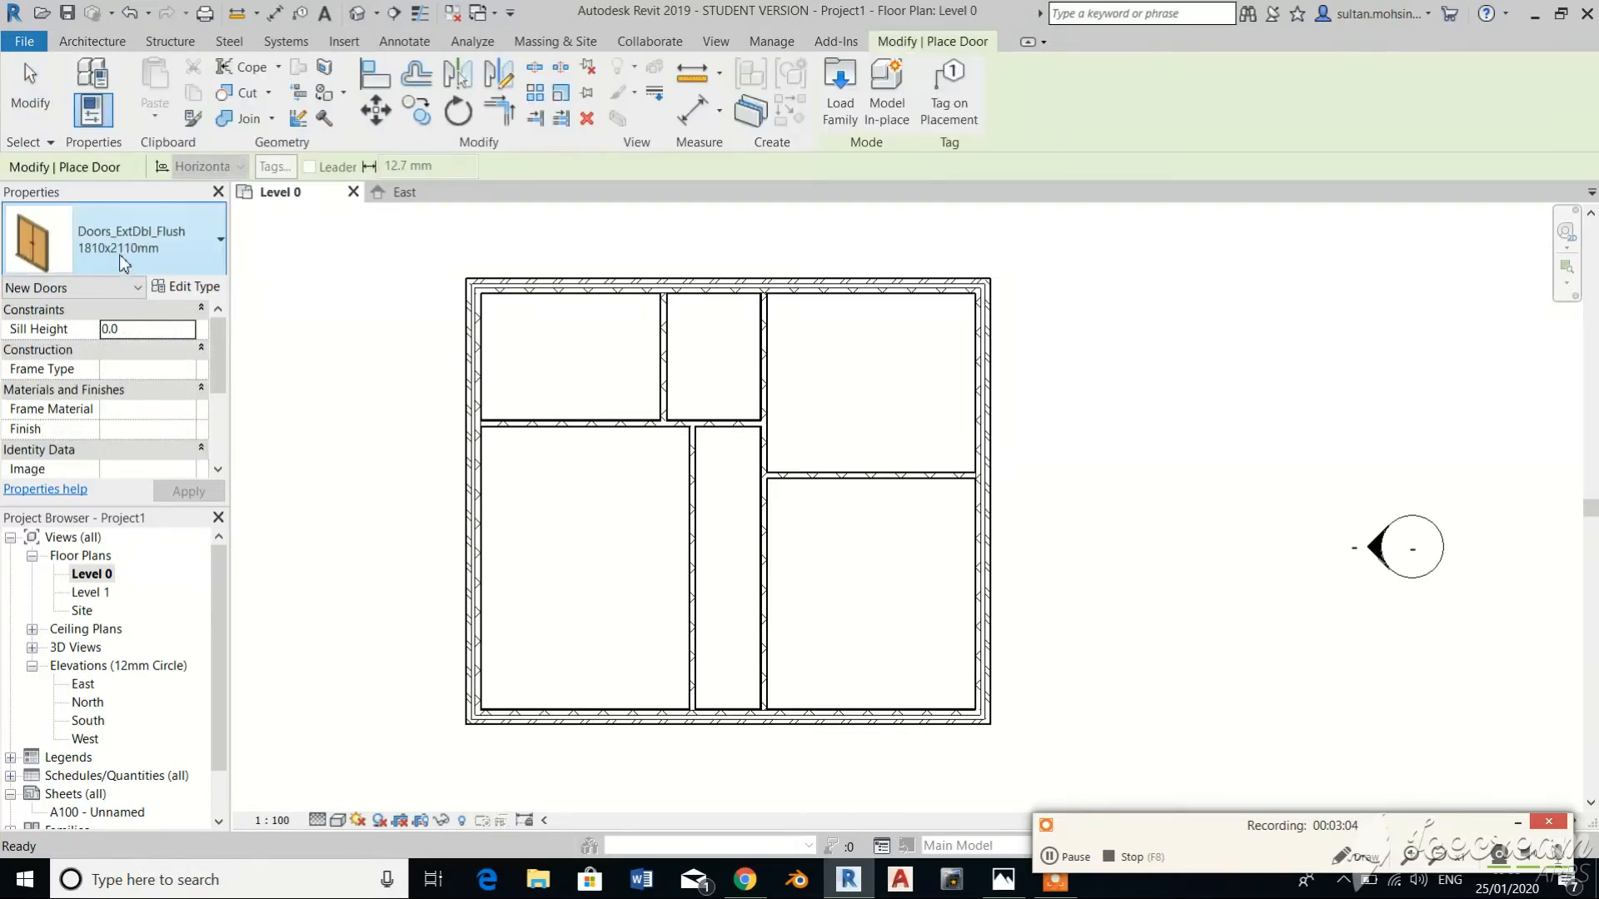
{"action": "left_click", "coordinate": [125, 242]}
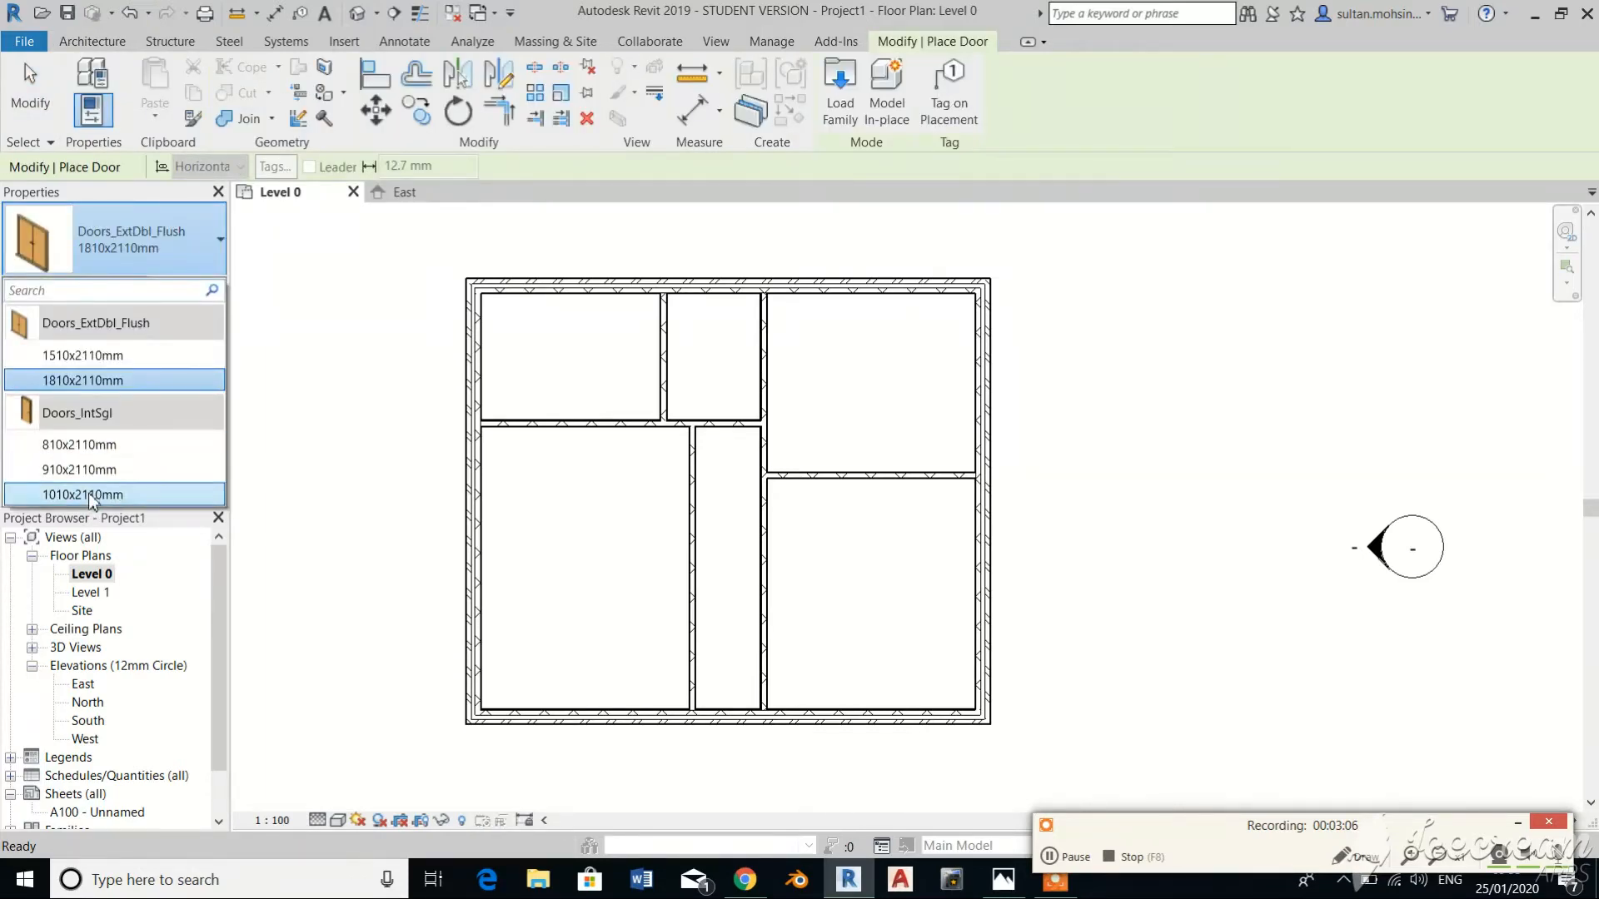
{"action": "left_click", "coordinate": [92, 493]}
{"action": "scroll", "coordinate": [733, 741], "scroll_direction": "up", "scroll_amount": 3}
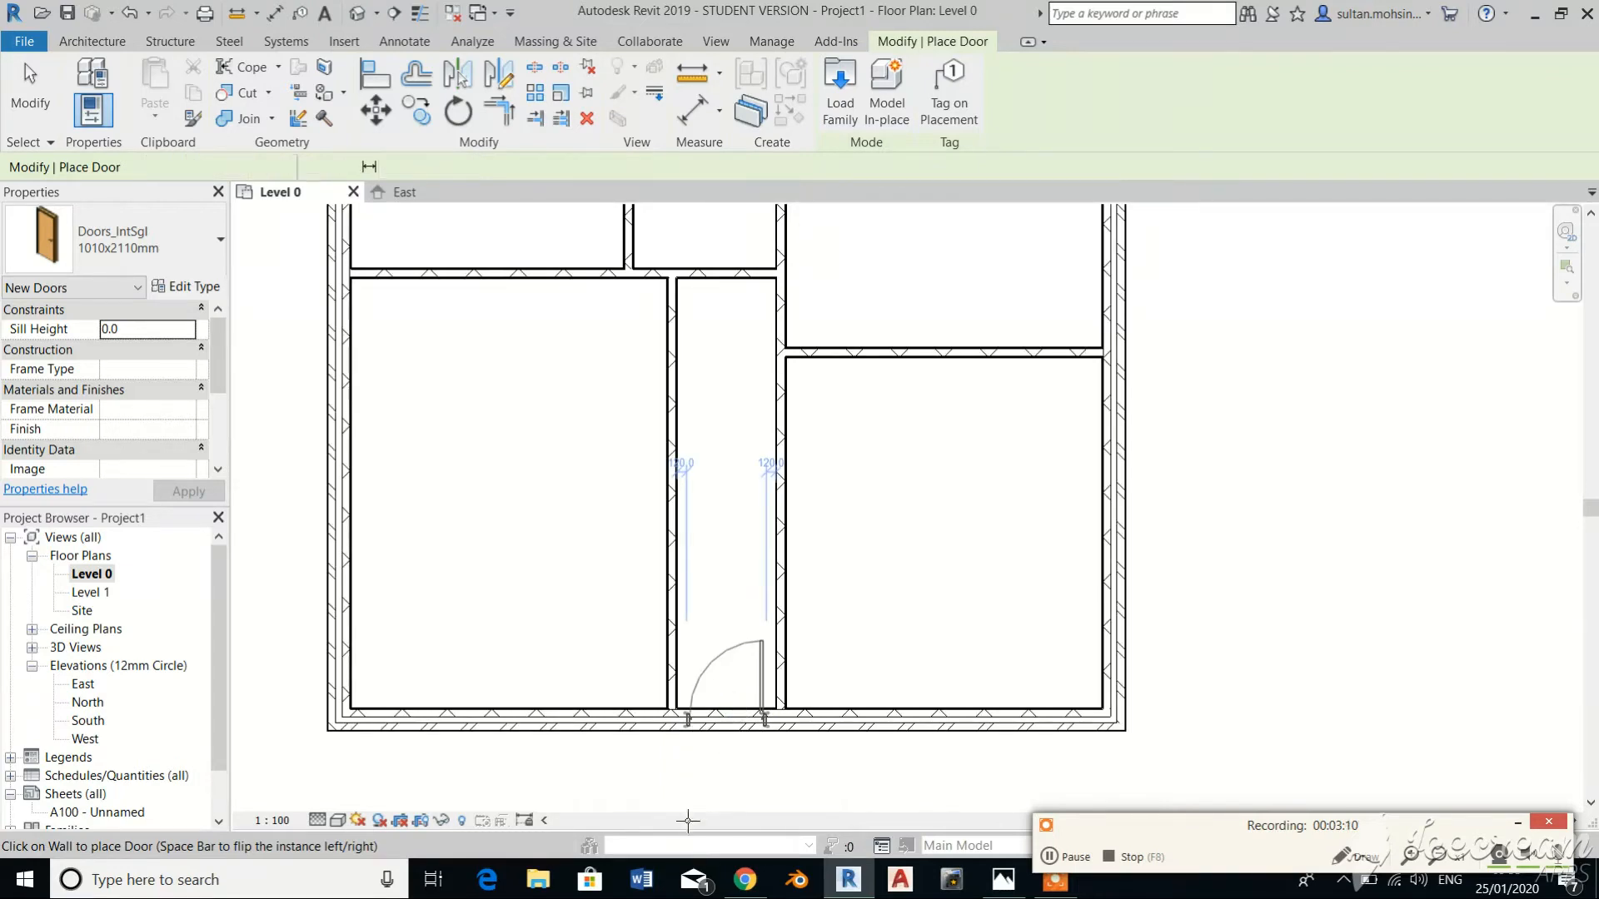
{"action": "left_click", "coordinate": [746, 721]}
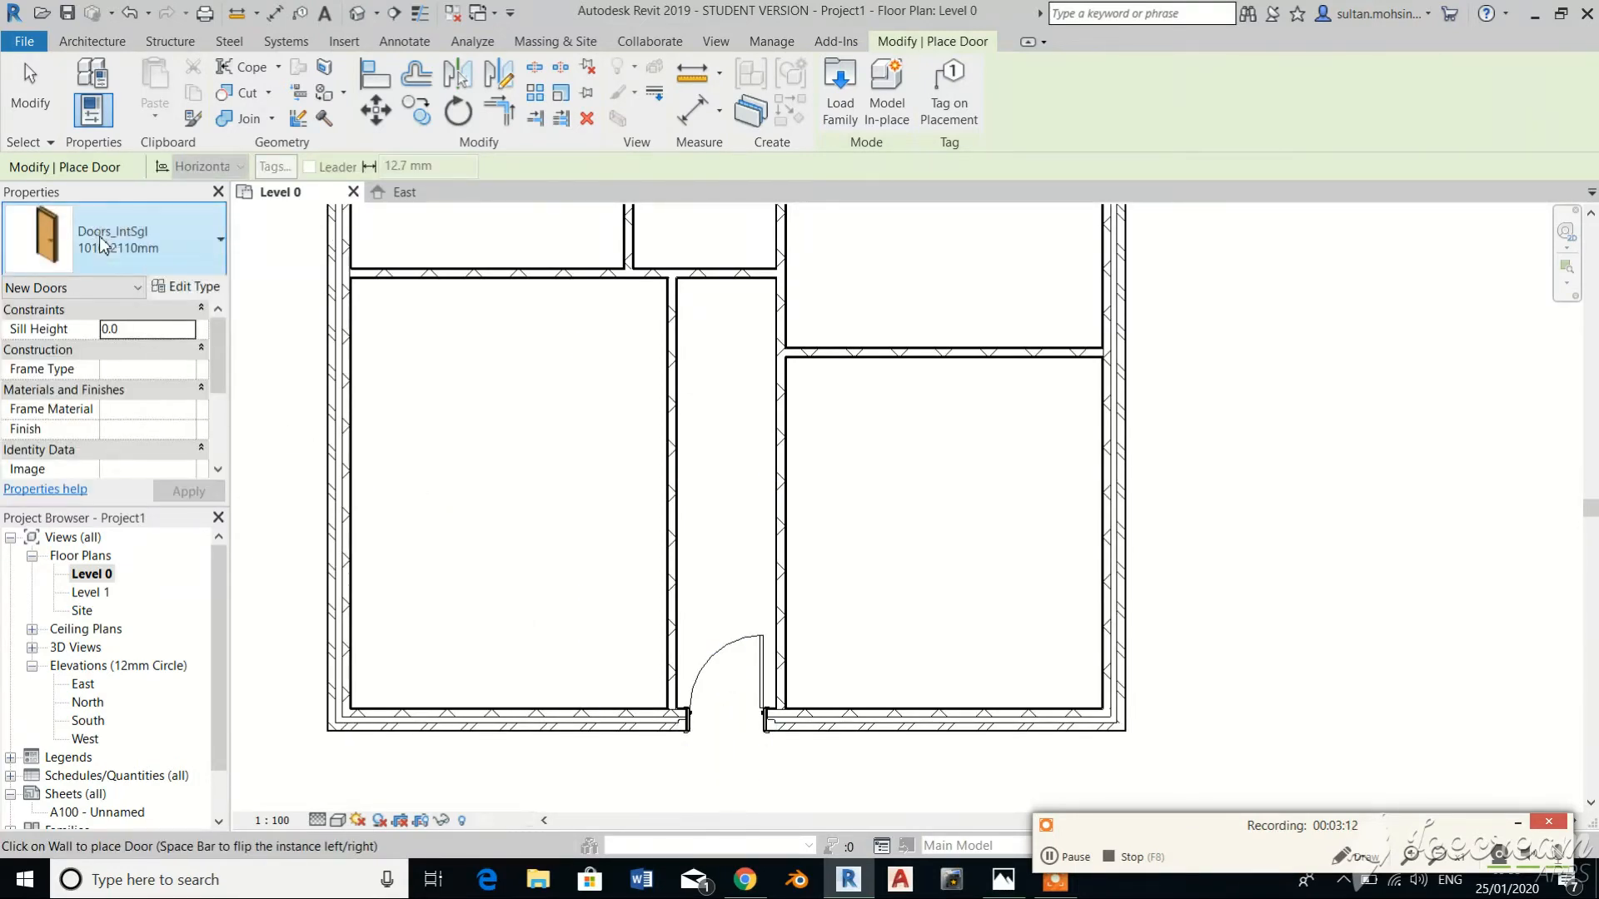
Place Doors_IntSgl 810x2110mm doors from the corridor's north end into the northeast room and the small northern room.
{"action": "left_click", "coordinate": [135, 241]}
{"action": "left_click", "coordinate": [133, 442]}
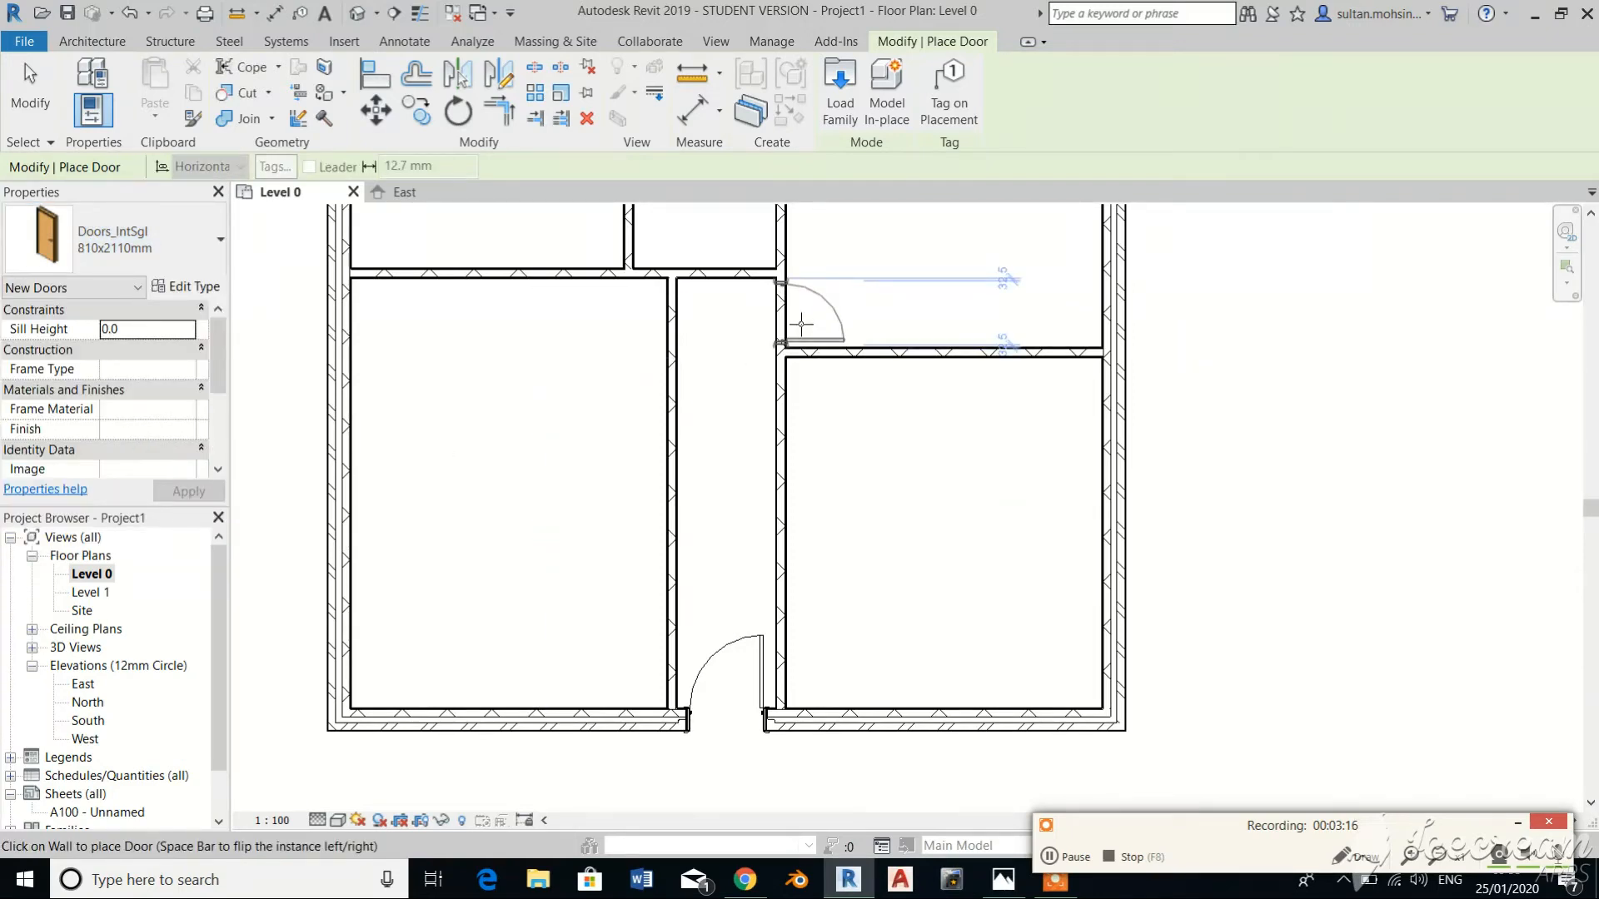
{"action": "left_click", "coordinate": [801, 325]}
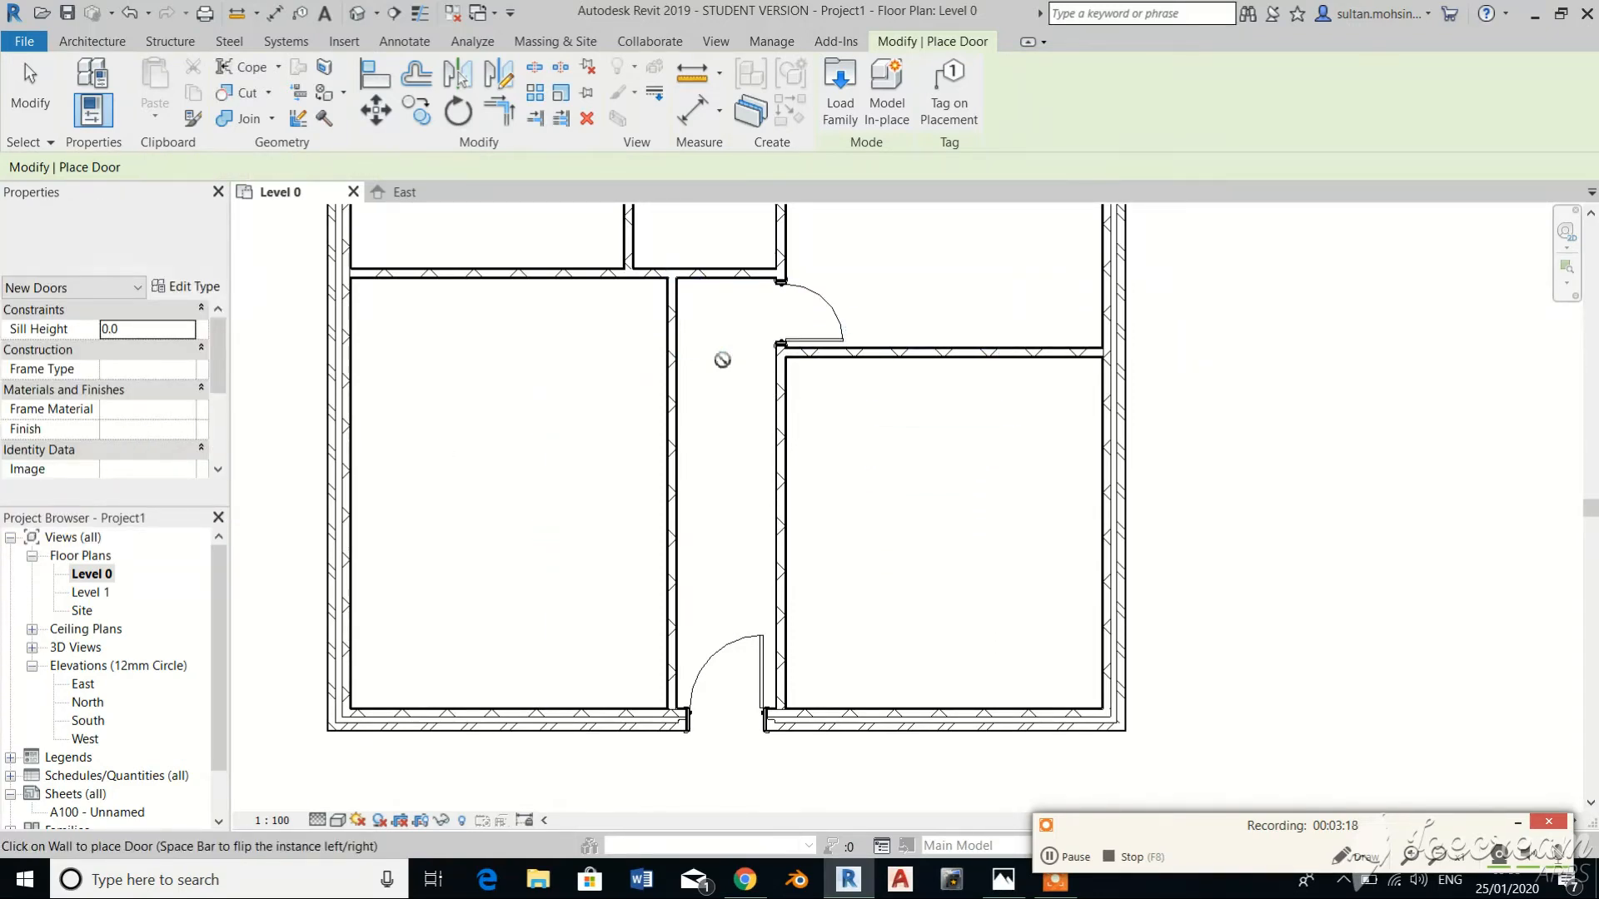
{"action": "left_click", "coordinate": [749, 282]}
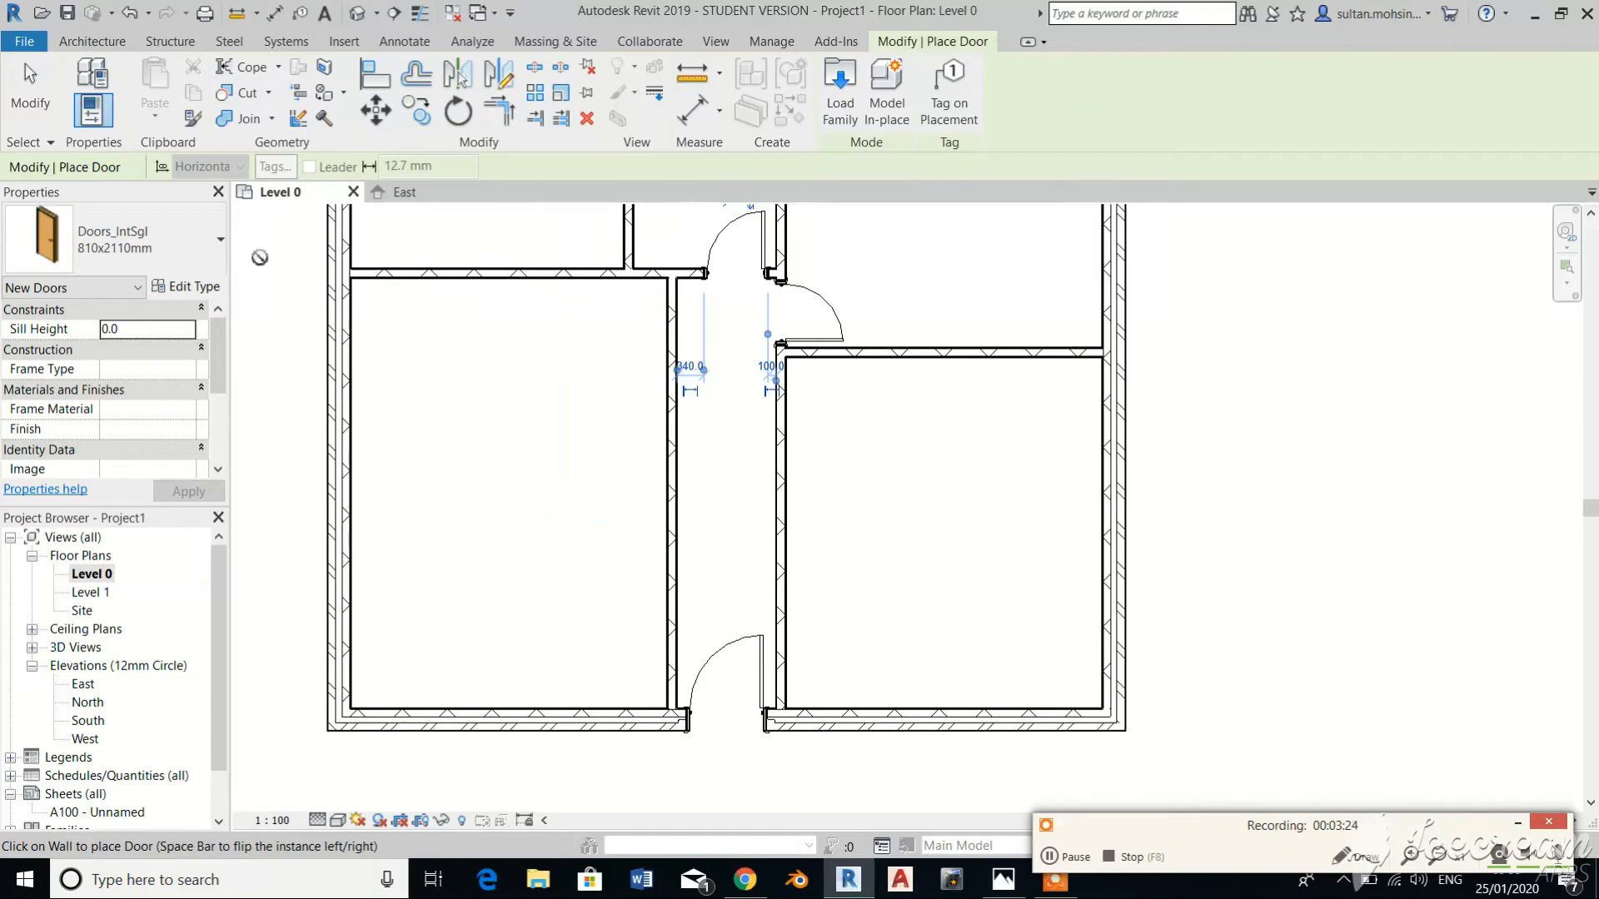
Place a Doors_IntSgl 910x2110mm door between the southwest and northwest rooms, about 1540 mm from the west exterior wall.
{"action": "left_click", "coordinate": [167, 245]}
{"action": "left_click", "coordinate": [124, 470]}
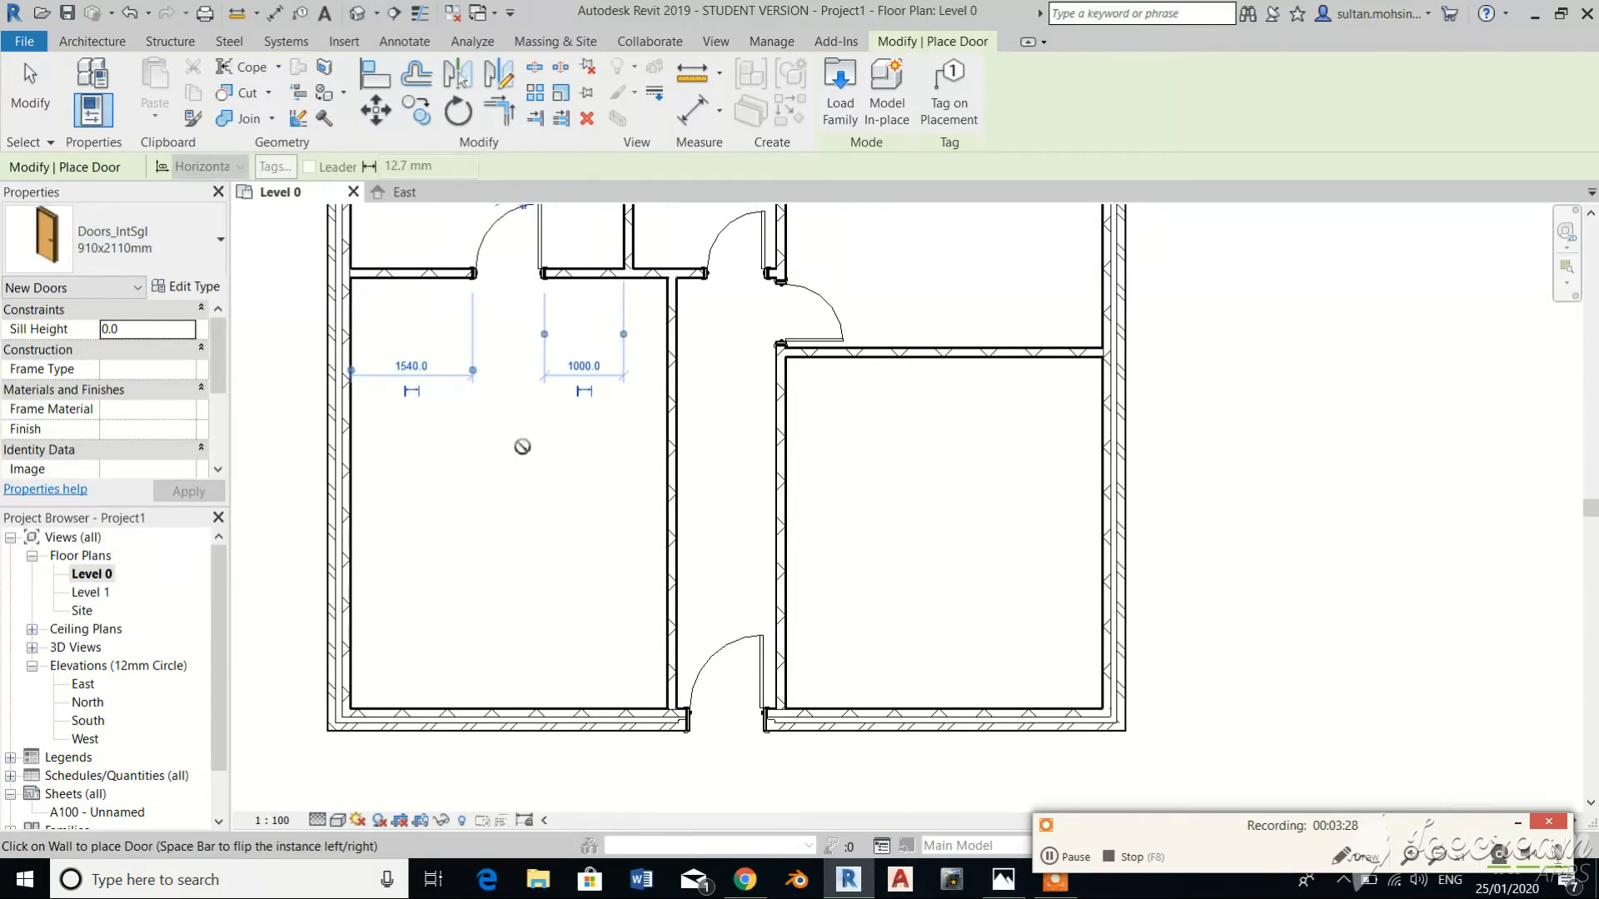
{"action": "scroll", "coordinate": [521, 535], "scroll_direction": "down", "scroll_amount": 3}
{"action": "scroll", "coordinate": [510, 249], "scroll_direction": "up", "scroll_amount": 2}
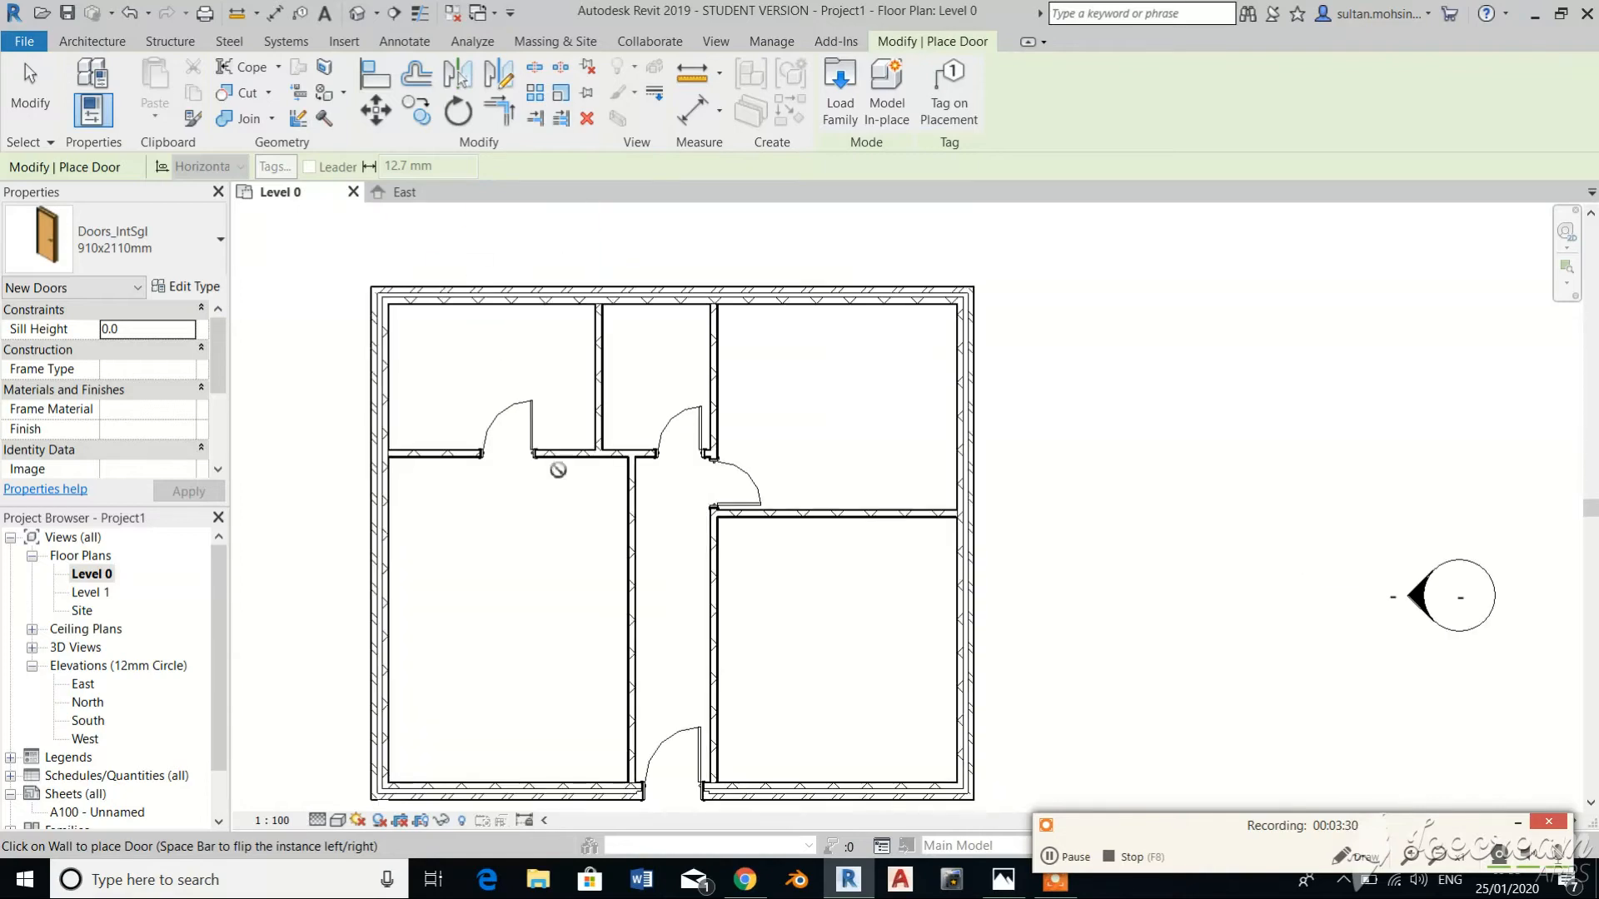
{"action": "key", "text": "Escape"}
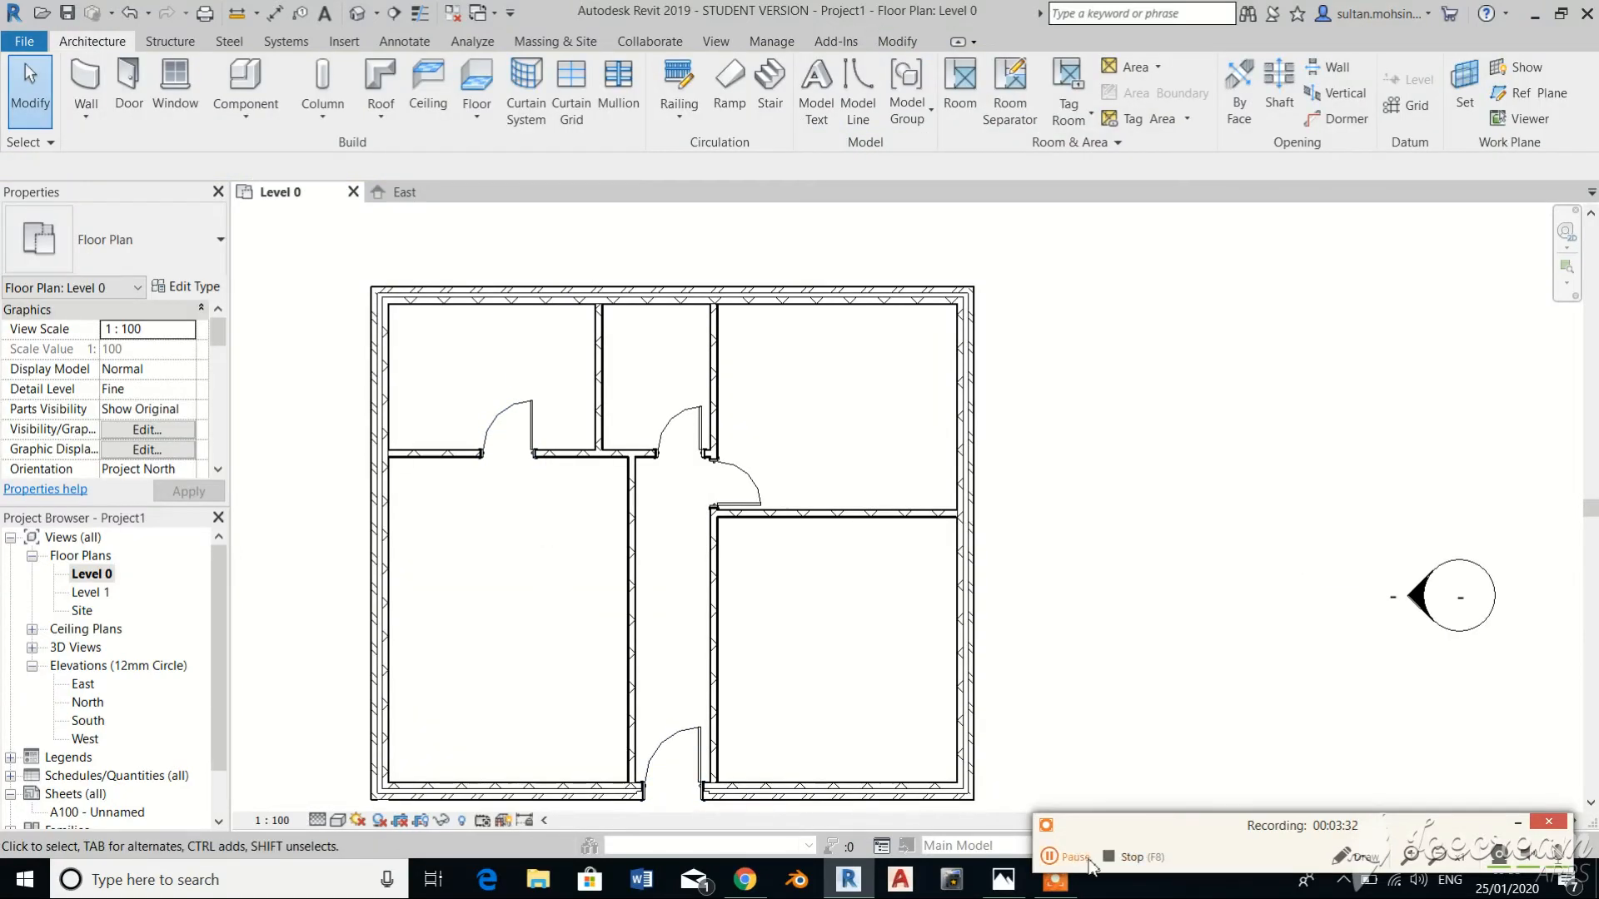
Place a Doors_IntSgl 810x2110mm door from the corridor into the southeast room, just south of the east-west partition, hinged on its north side.
{"action": "left_click", "coordinate": [133, 87]}
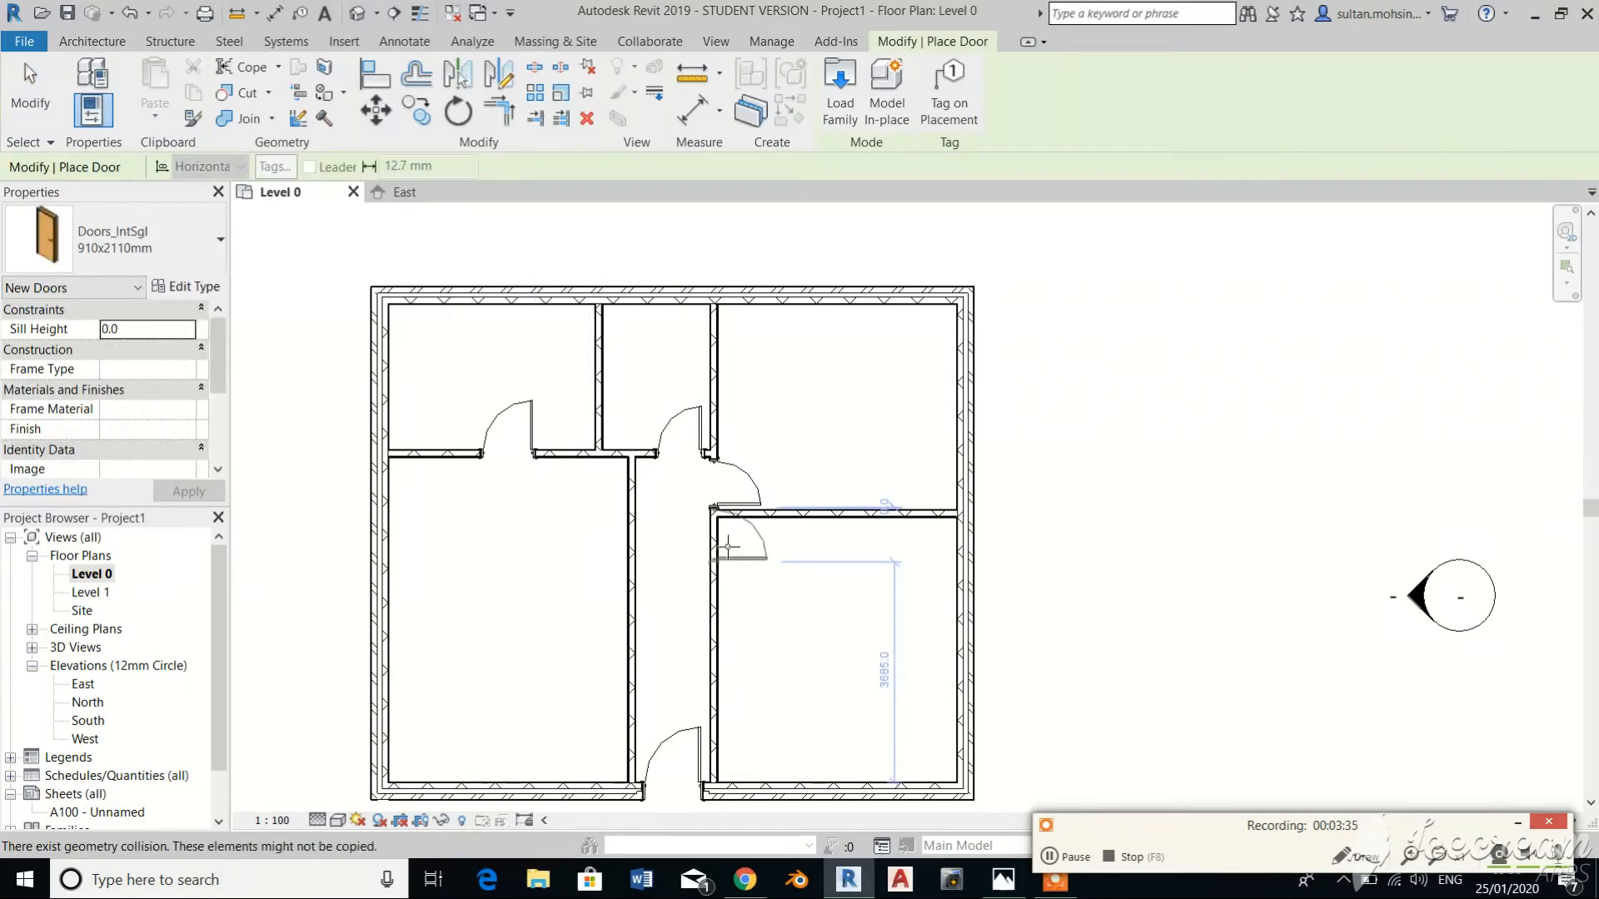
{"action": "left_click", "coordinate": [133, 241]}
{"action": "left_click", "coordinate": [133, 444]}
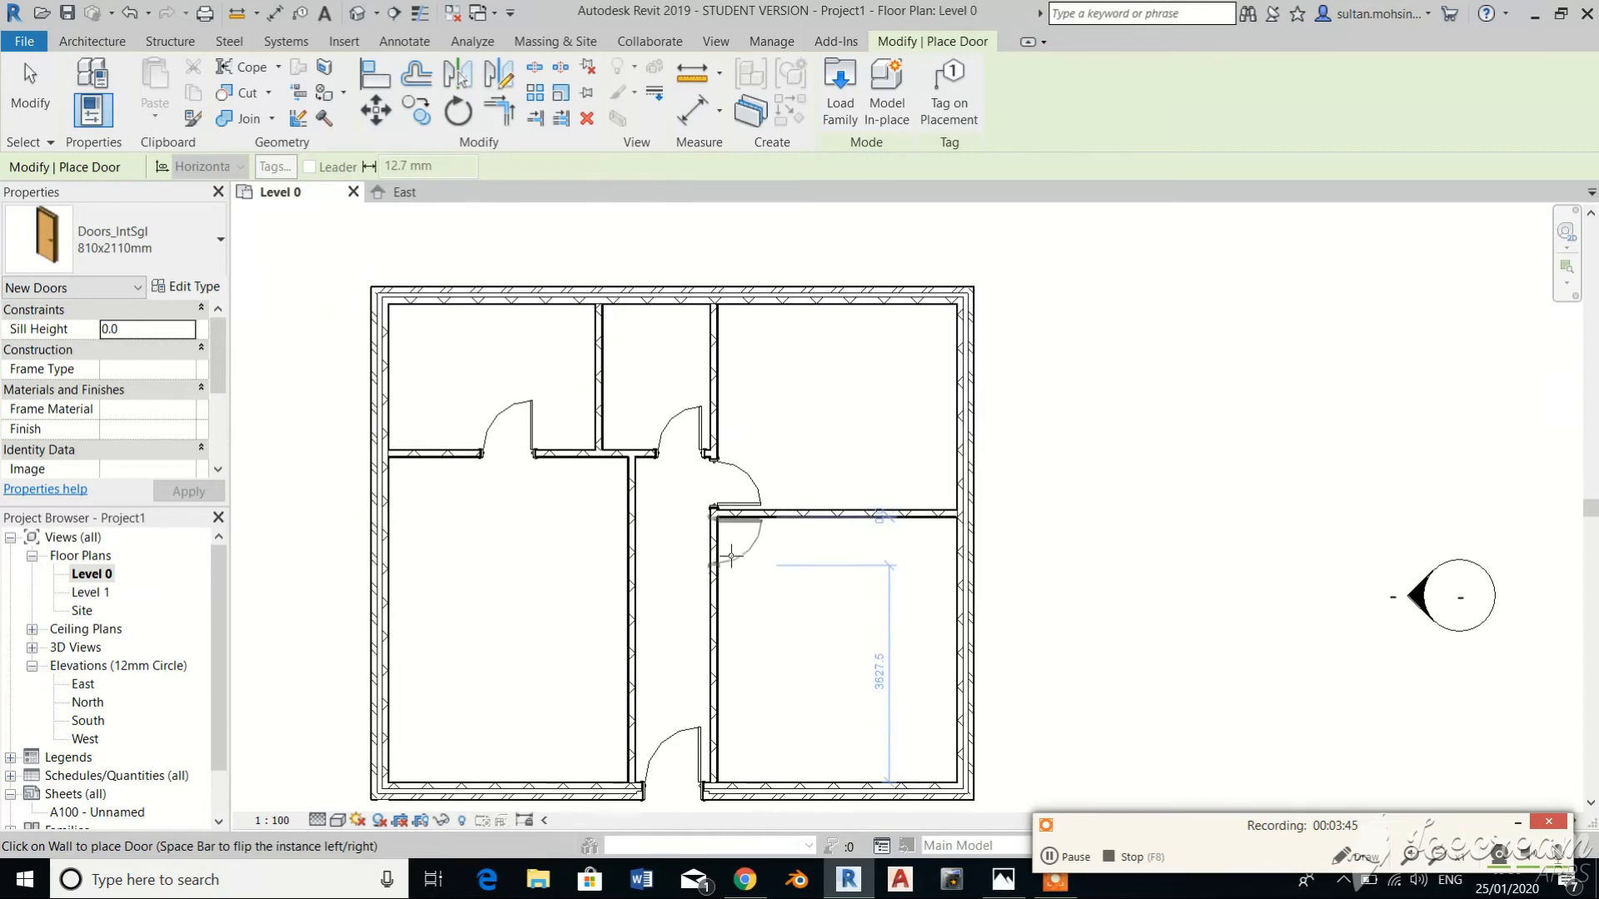
{"action": "scroll", "coordinate": [731, 556], "scroll_direction": "up", "scroll_amount": 5}
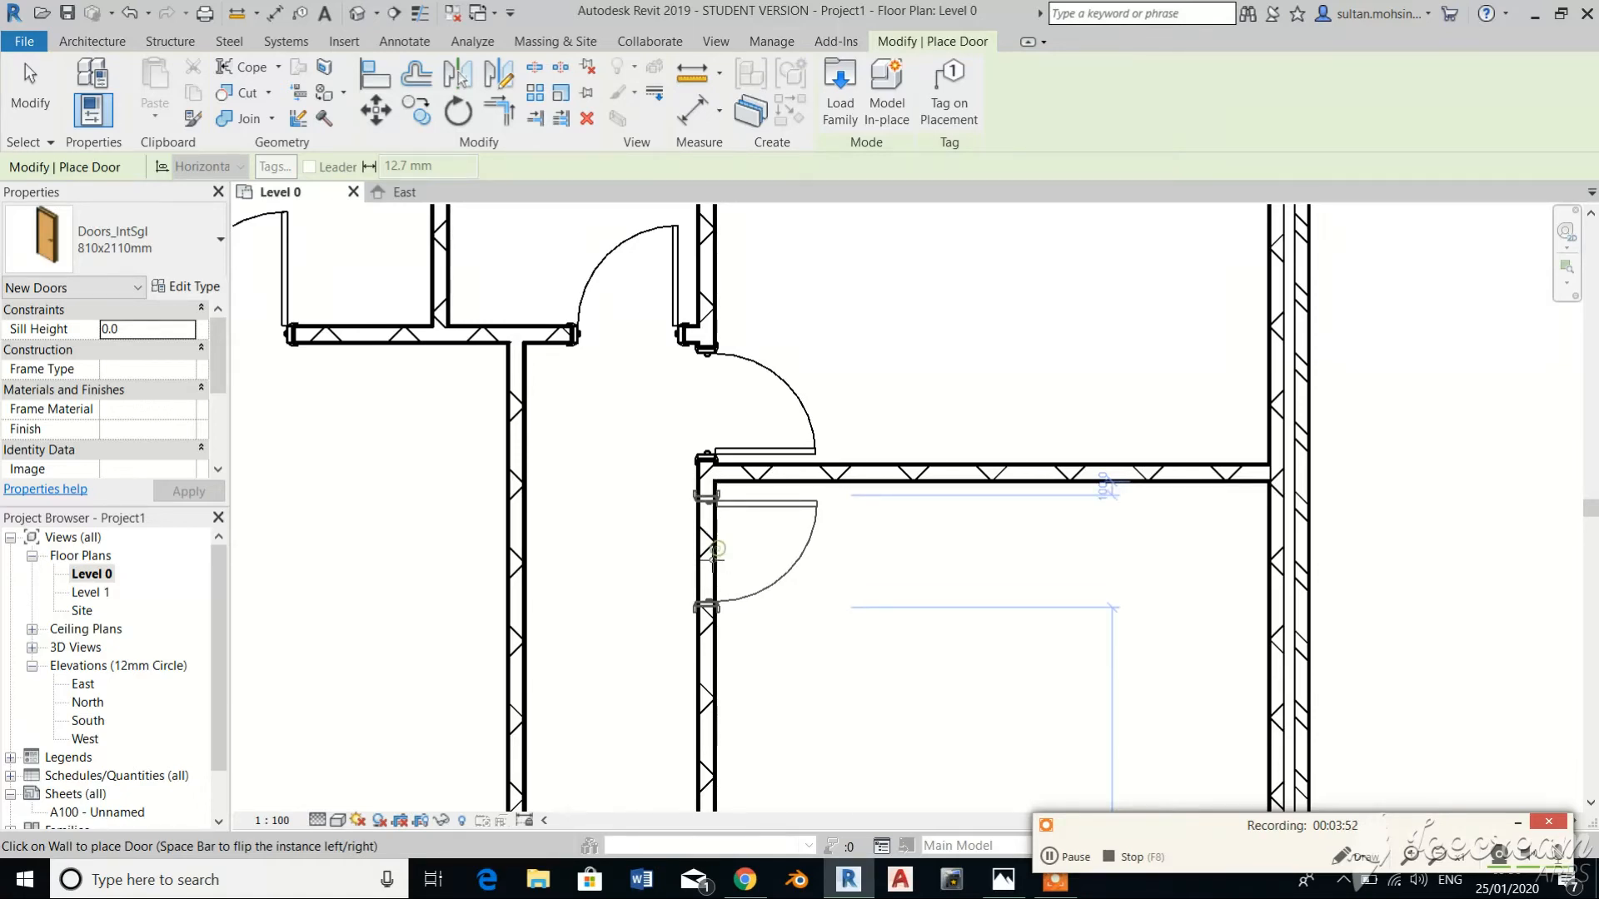
{"action": "left_click", "coordinate": [715, 554]}
{"action": "key", "text": "Escape"}
{"action": "key", "text": "Escape"}
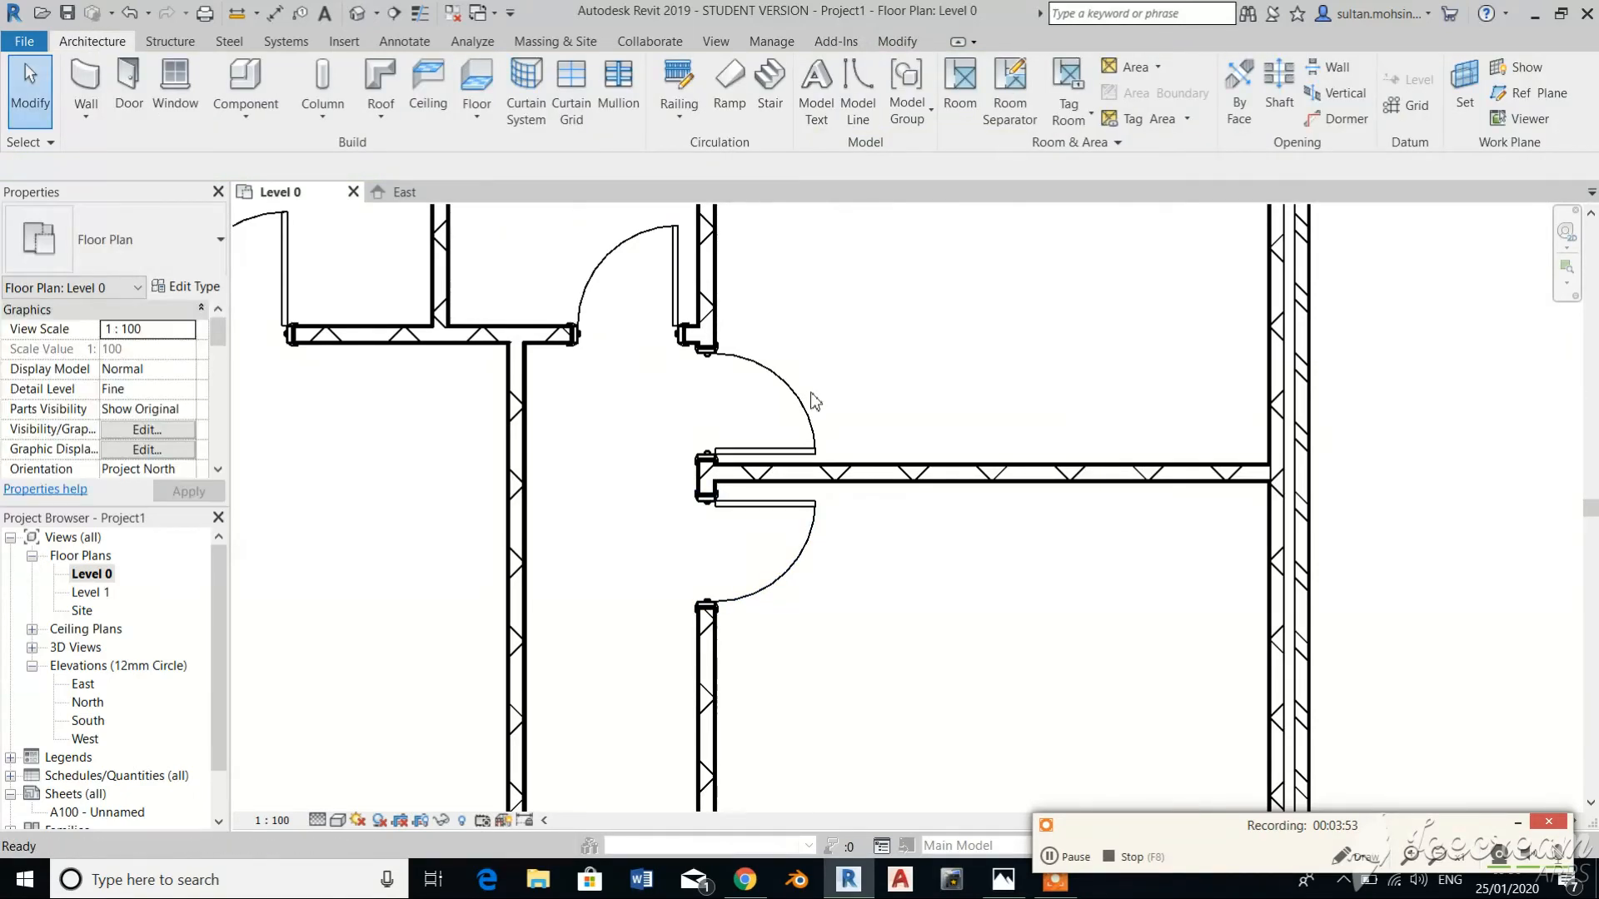
Check the height of the exterior walls against the partitions in the 3D view, and return to the Level 0 plan.
{"action": "scroll", "coordinate": [889, 410], "scroll_direction": "down", "scroll_amount": 3}
{"action": "scroll", "coordinate": [883, 478], "scroll_direction": "down", "scroll_amount": 3}
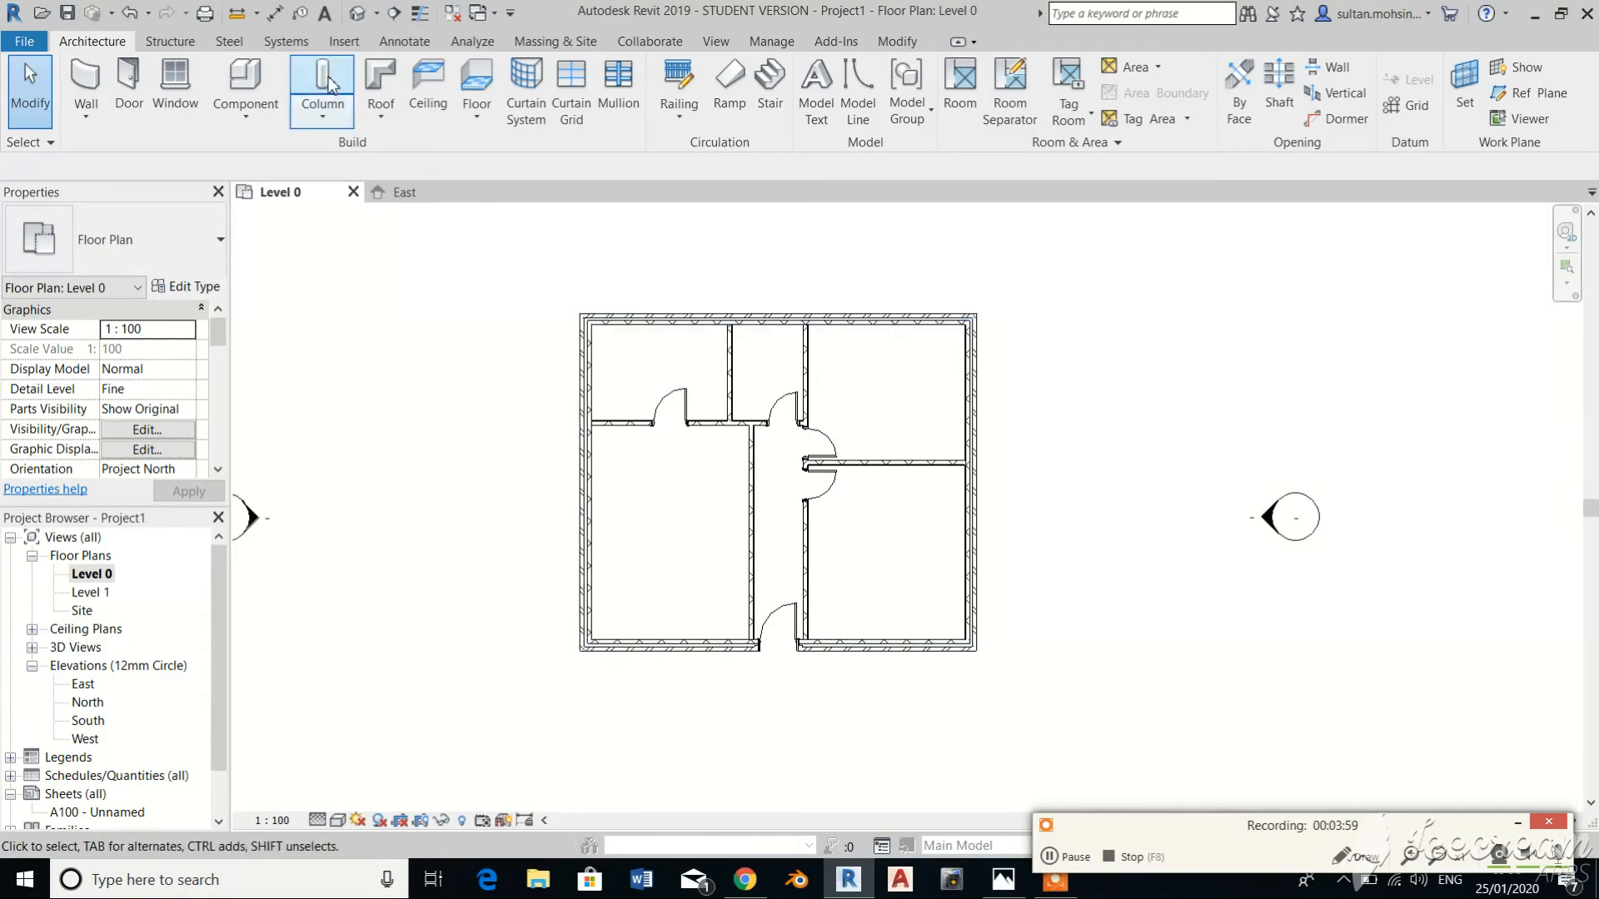
{"action": "left_click", "coordinate": [357, 14]}
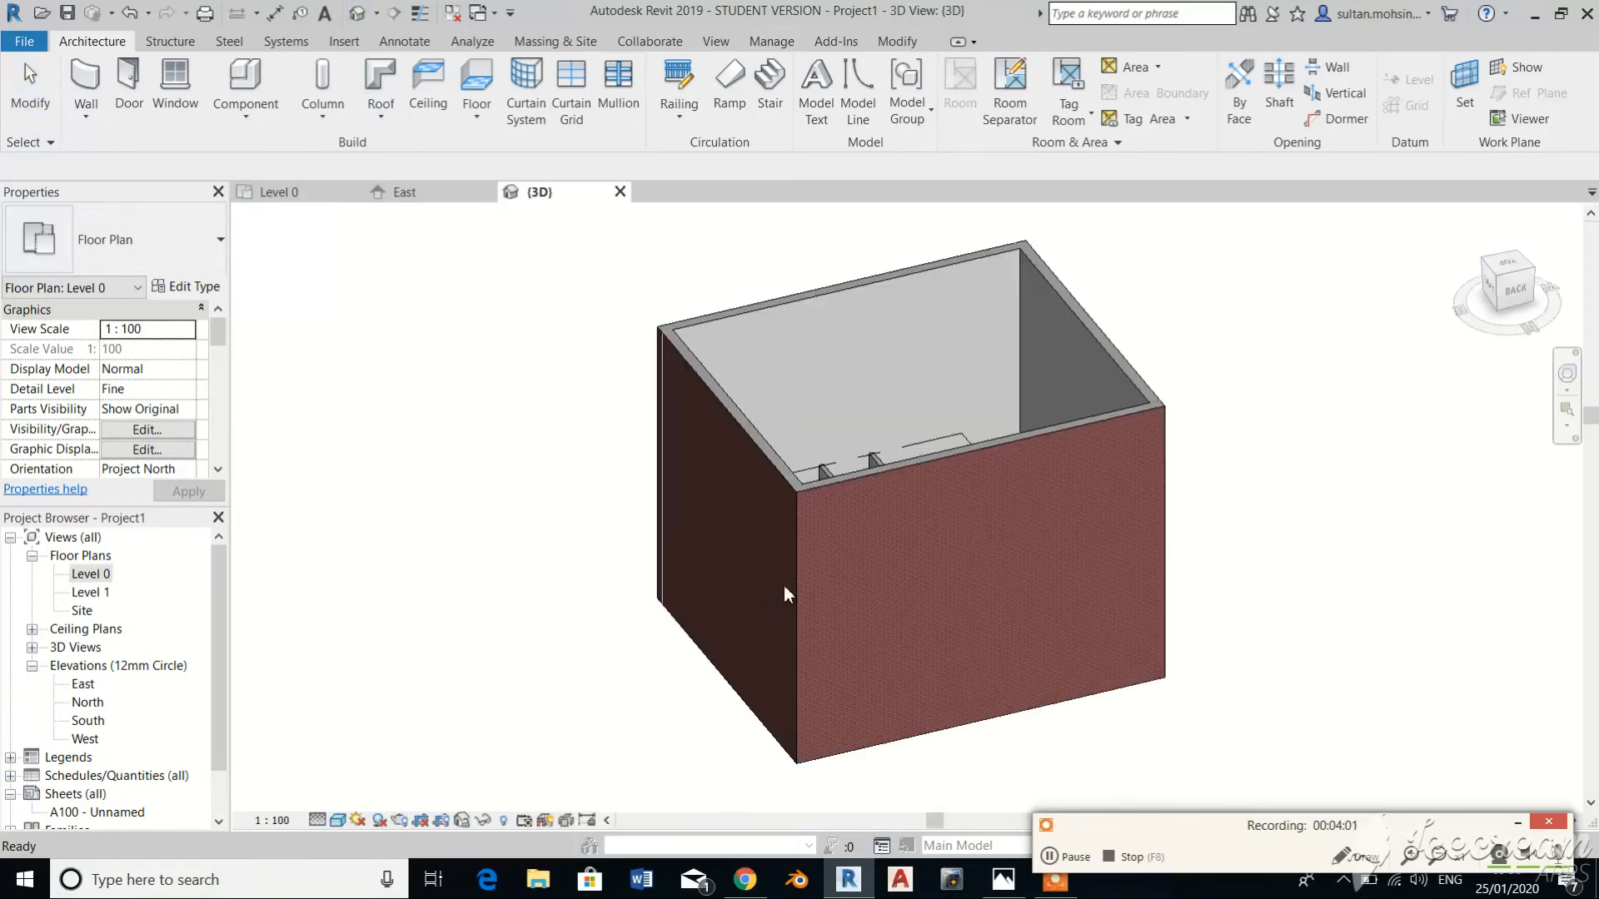
{"action": "left_click_drag", "start_coordinate": [1282, 265], "coordinate": [588, 476]}
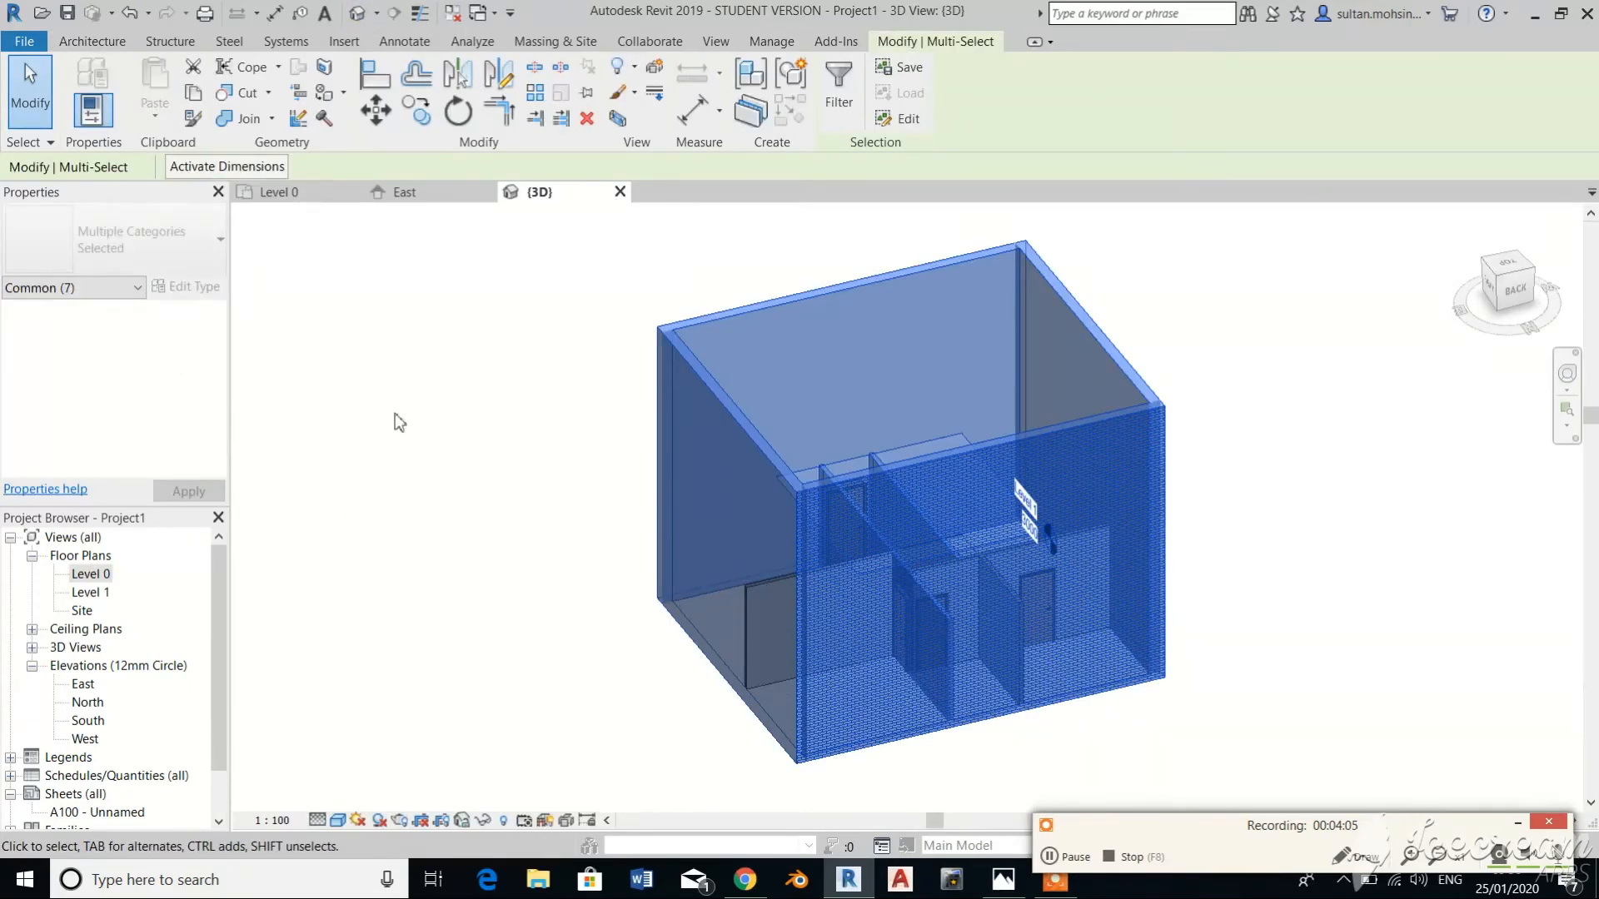
{"action": "left_click", "coordinate": [399, 423]}
{"action": "left_click", "coordinate": [326, 197]}
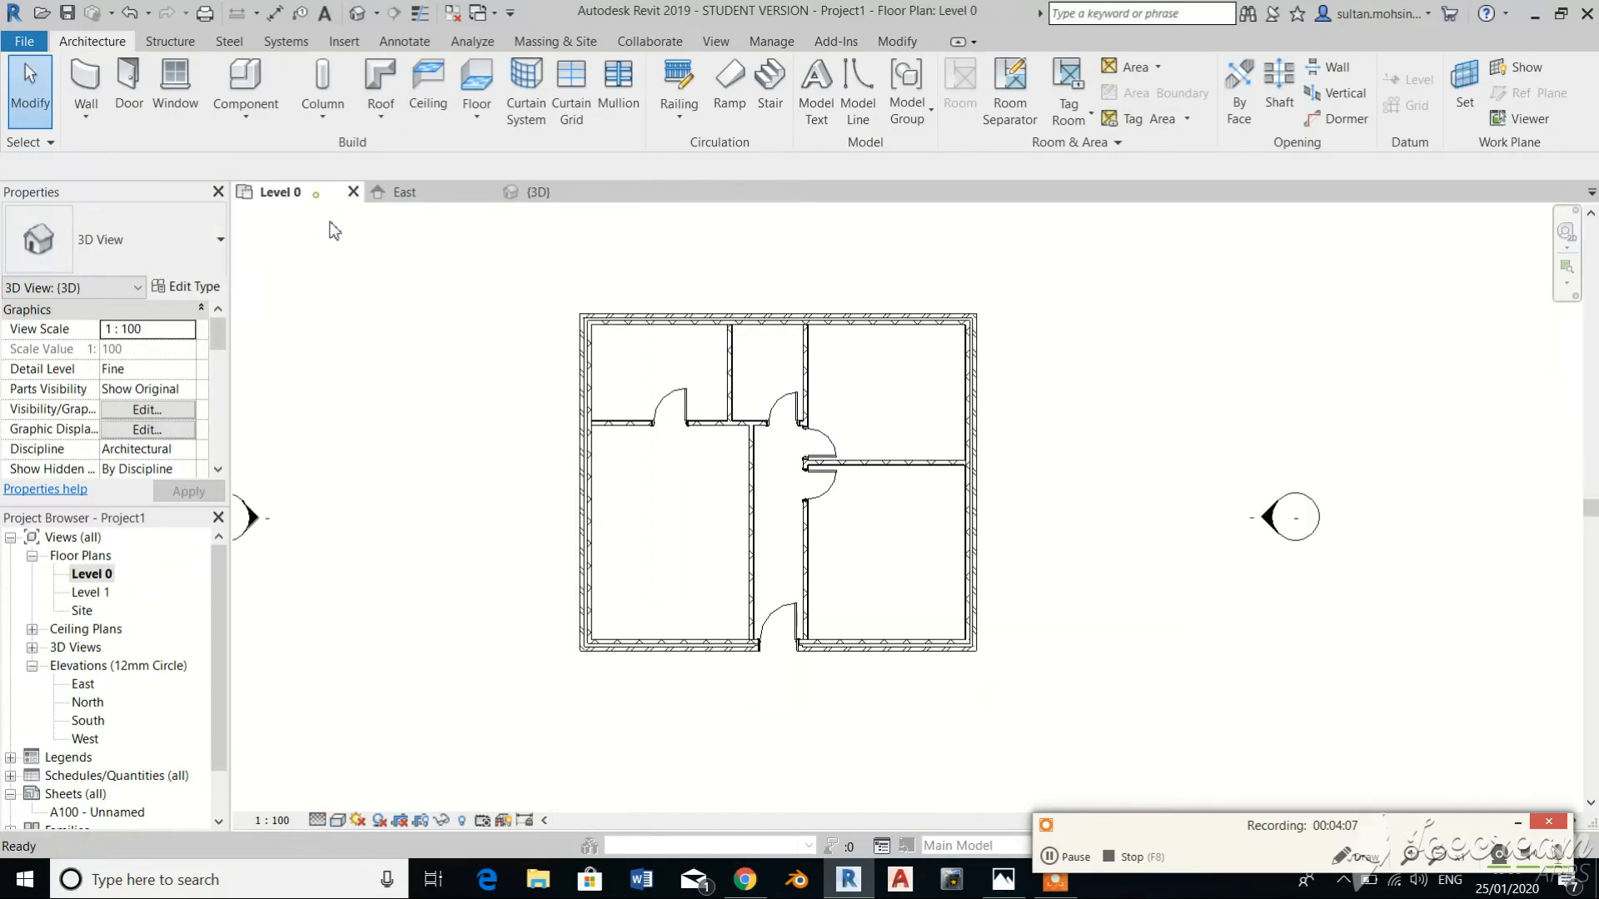
Set the top constraint of all four exterior walls to Up to level: Level 1.
{"action": "left_click", "coordinate": [760, 319]}
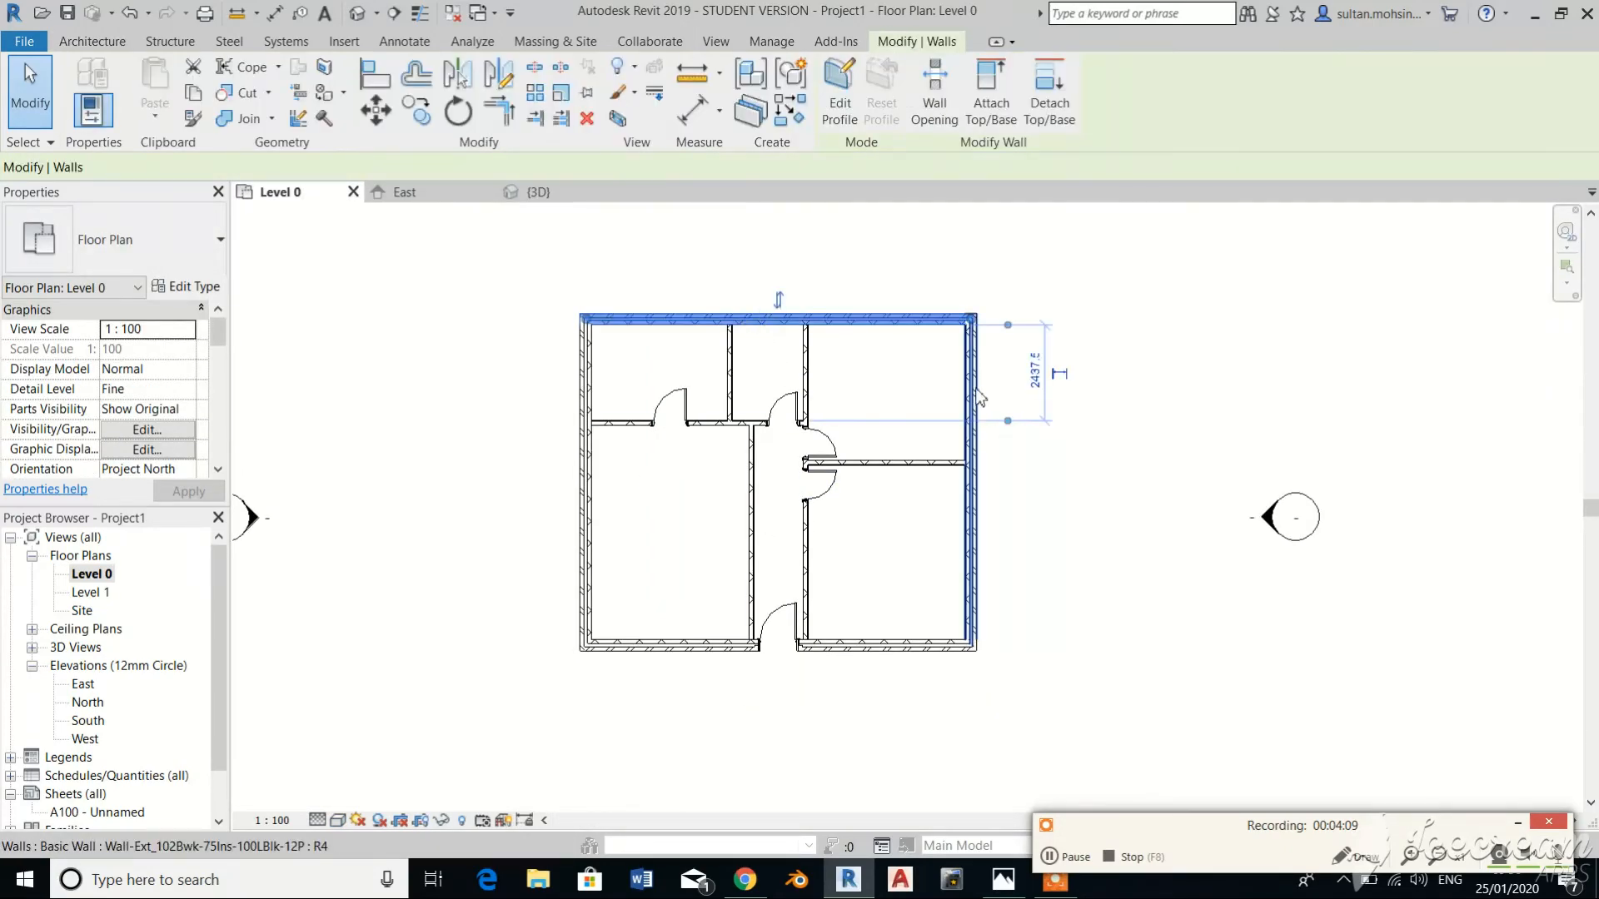
{"action": "left_click", "coordinate": [886, 643]}
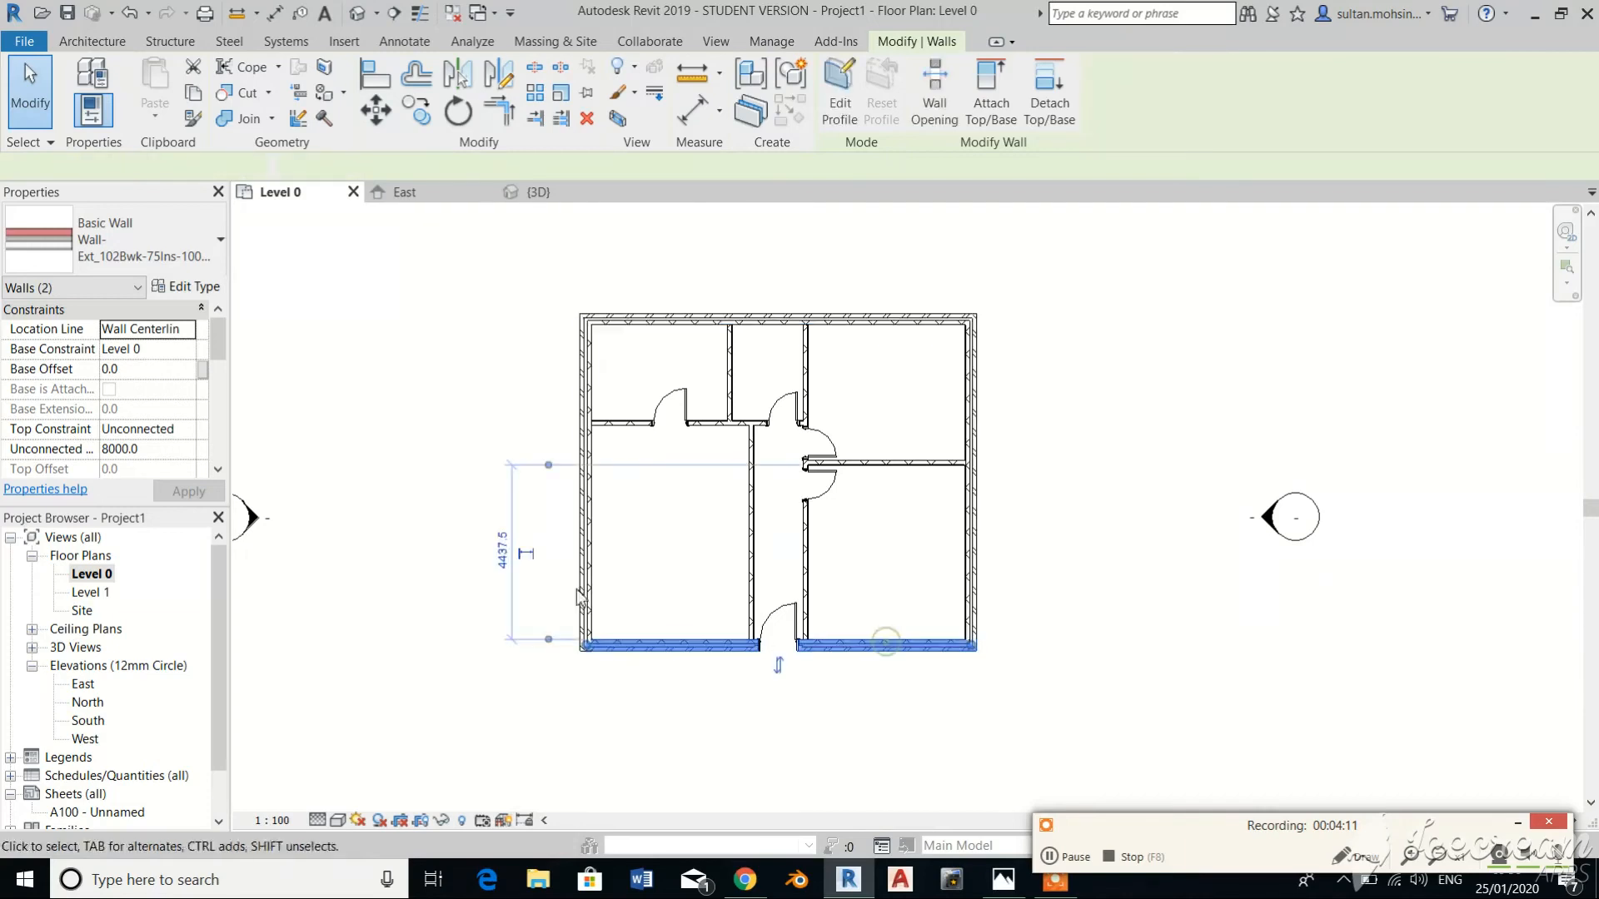
{"action": "left_click", "coordinate": [580, 595], "text": "ctrl"}
{"action": "left_click", "coordinate": [642, 319], "text": "ctrl"}
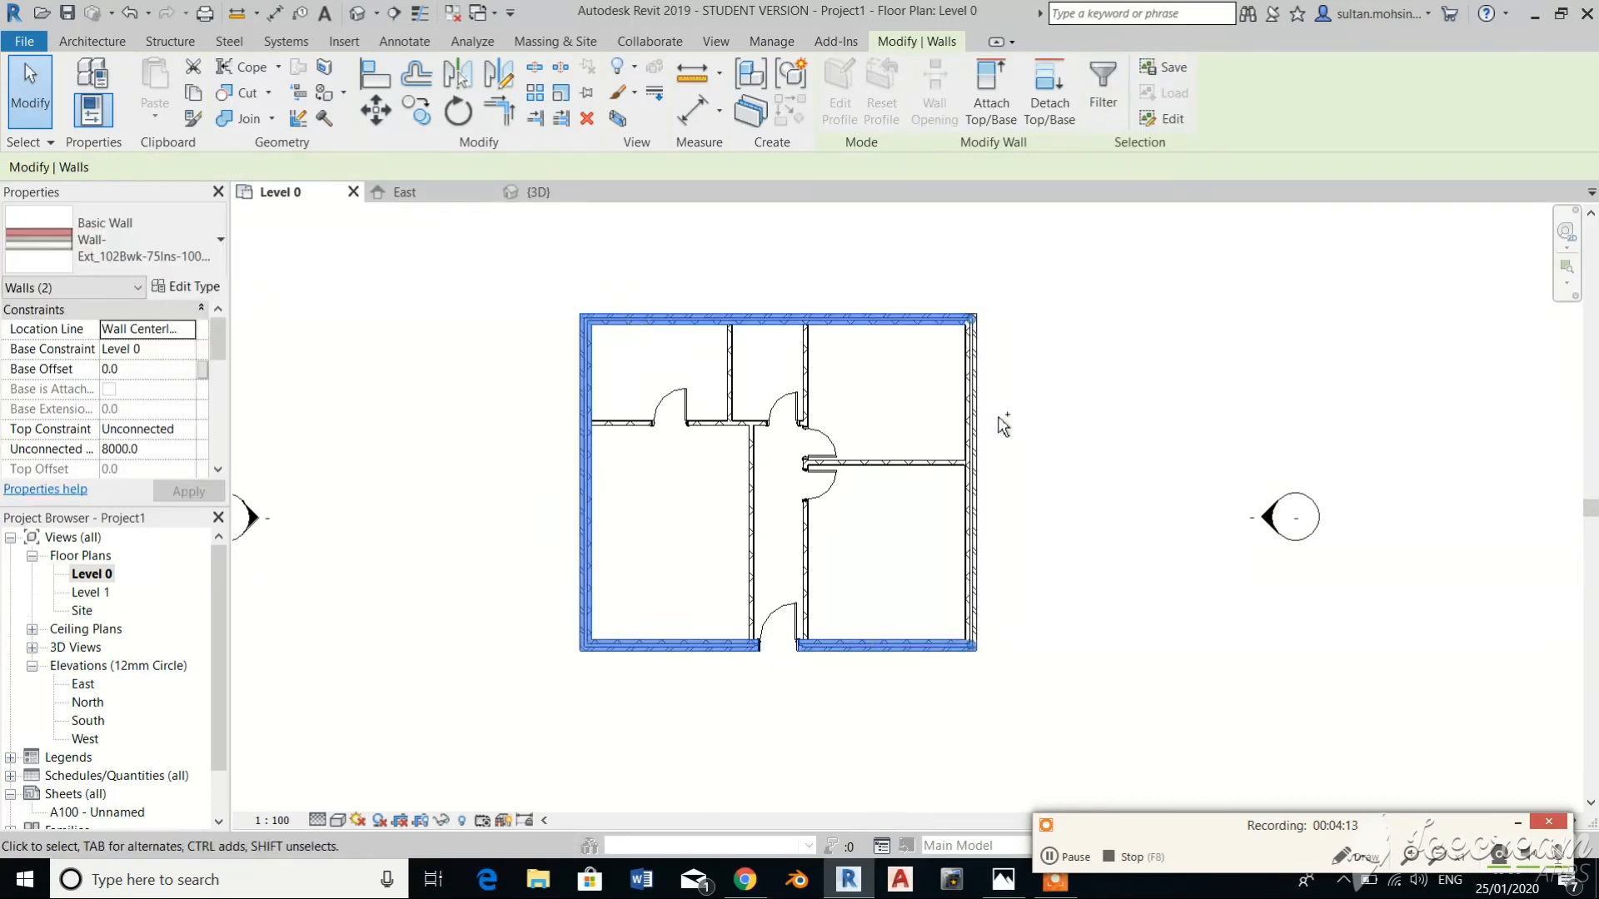
{"action": "left_click", "coordinate": [971, 425], "text": "ctrl"}
{"action": "left_click", "coordinate": [186, 429]}
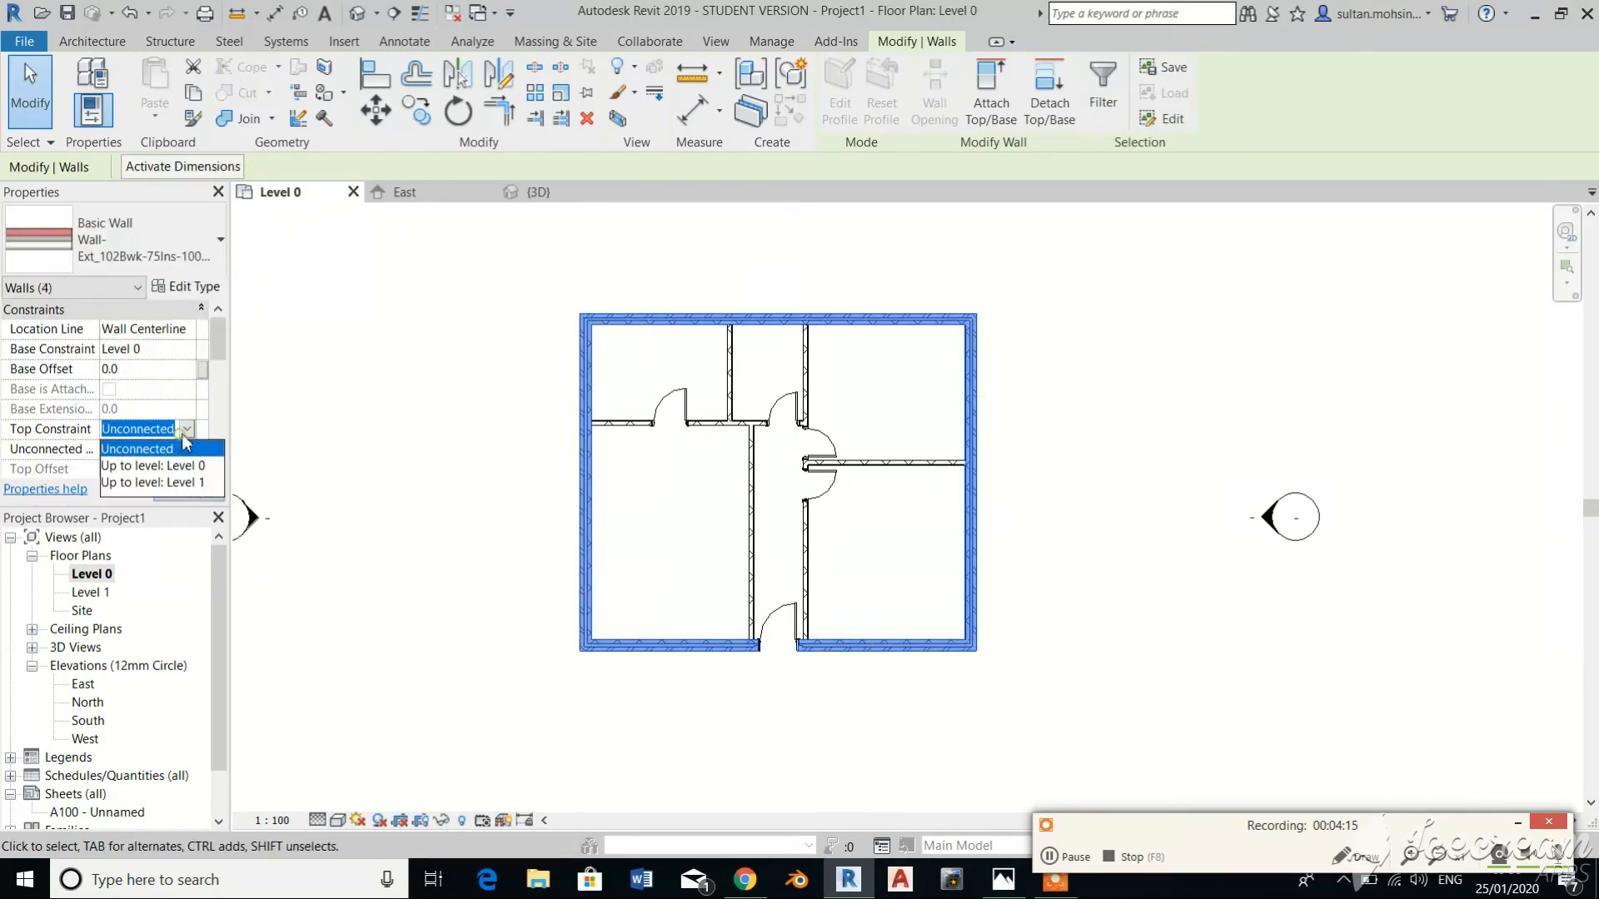
{"action": "left_click", "coordinate": [166, 483]}
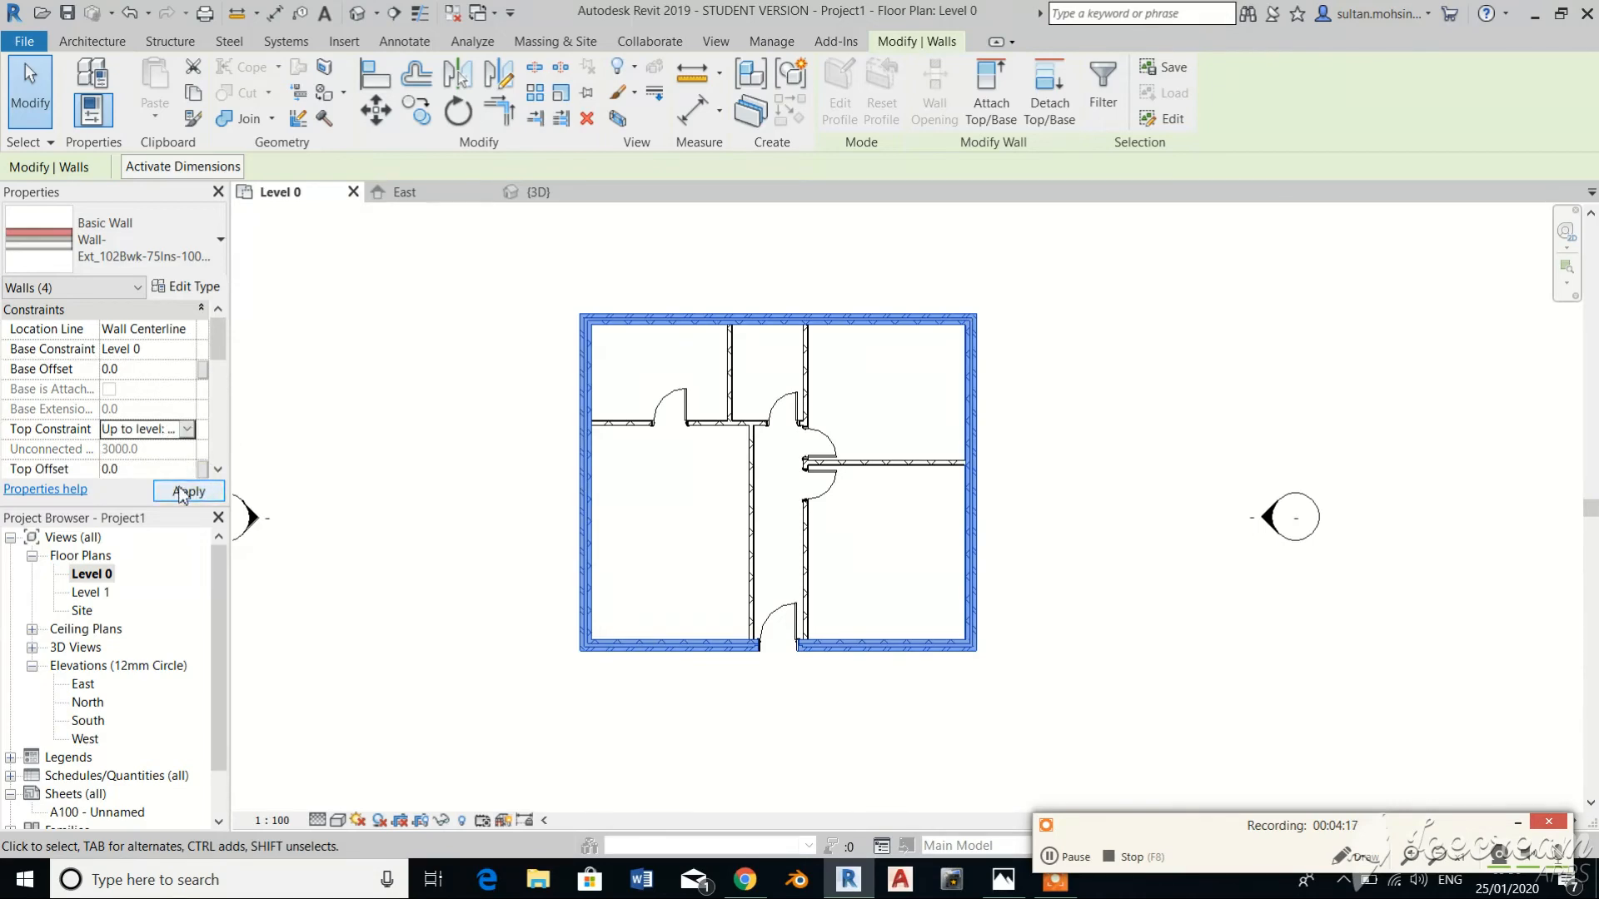
{"action": "left_click", "coordinate": [181, 492]}
{"action": "left_click", "coordinate": [416, 327]}
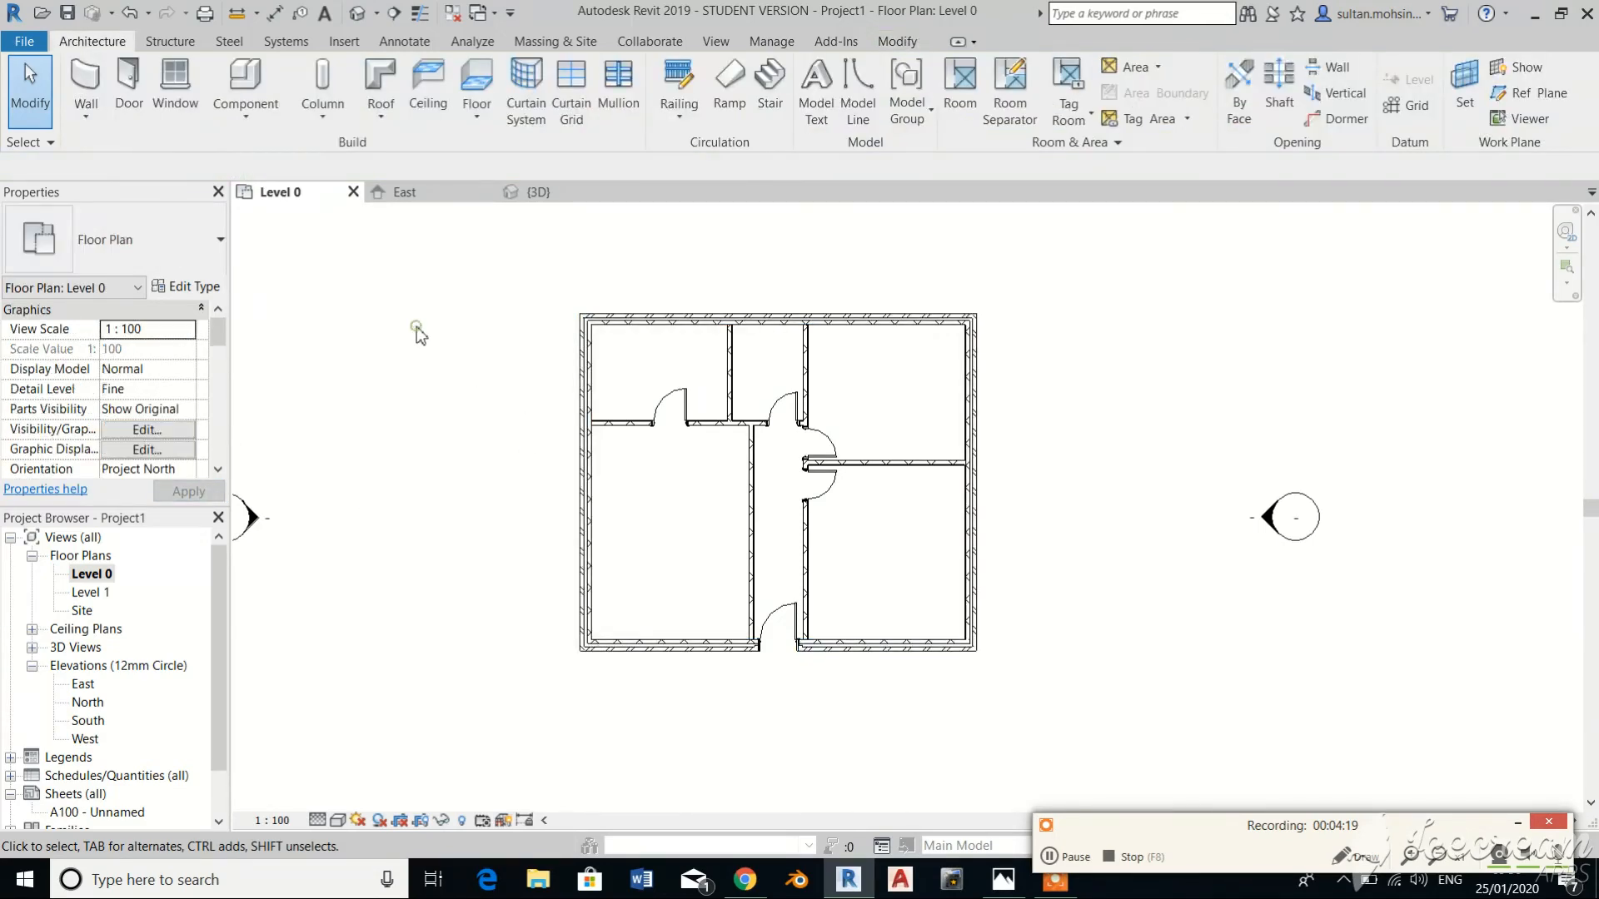
Examine the adjusted exterior walls and the interior layout in the 3D view from the southeast corner.
{"action": "left_click", "coordinate": [418, 194]}
{"action": "left_click", "coordinate": [543, 192]}
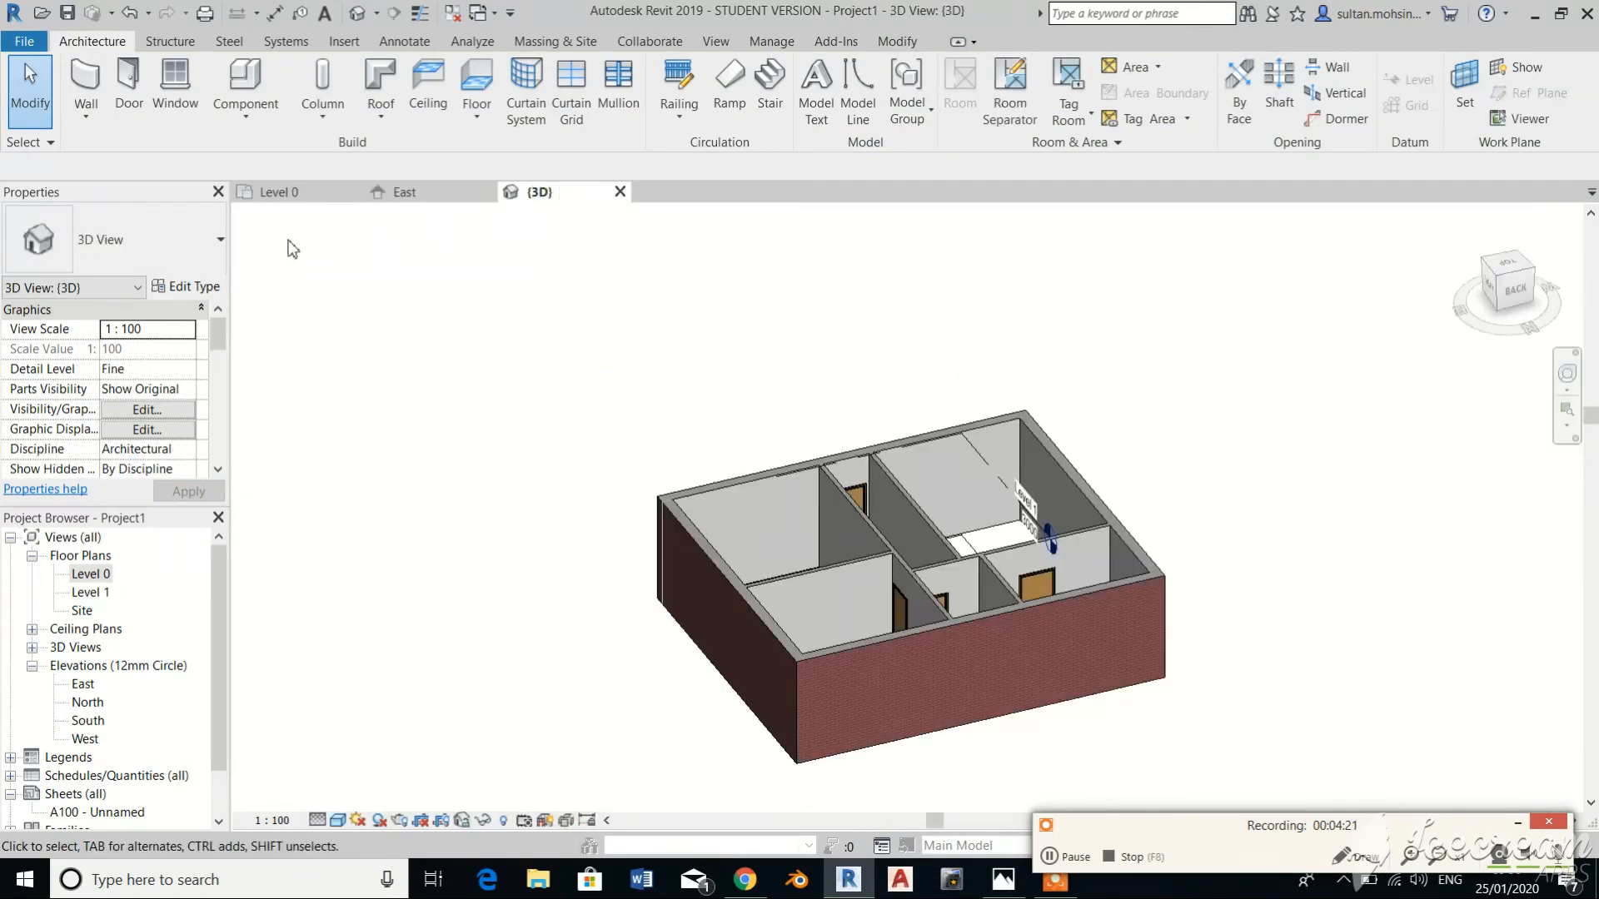
{"action": "left_click", "coordinate": [283, 193]}
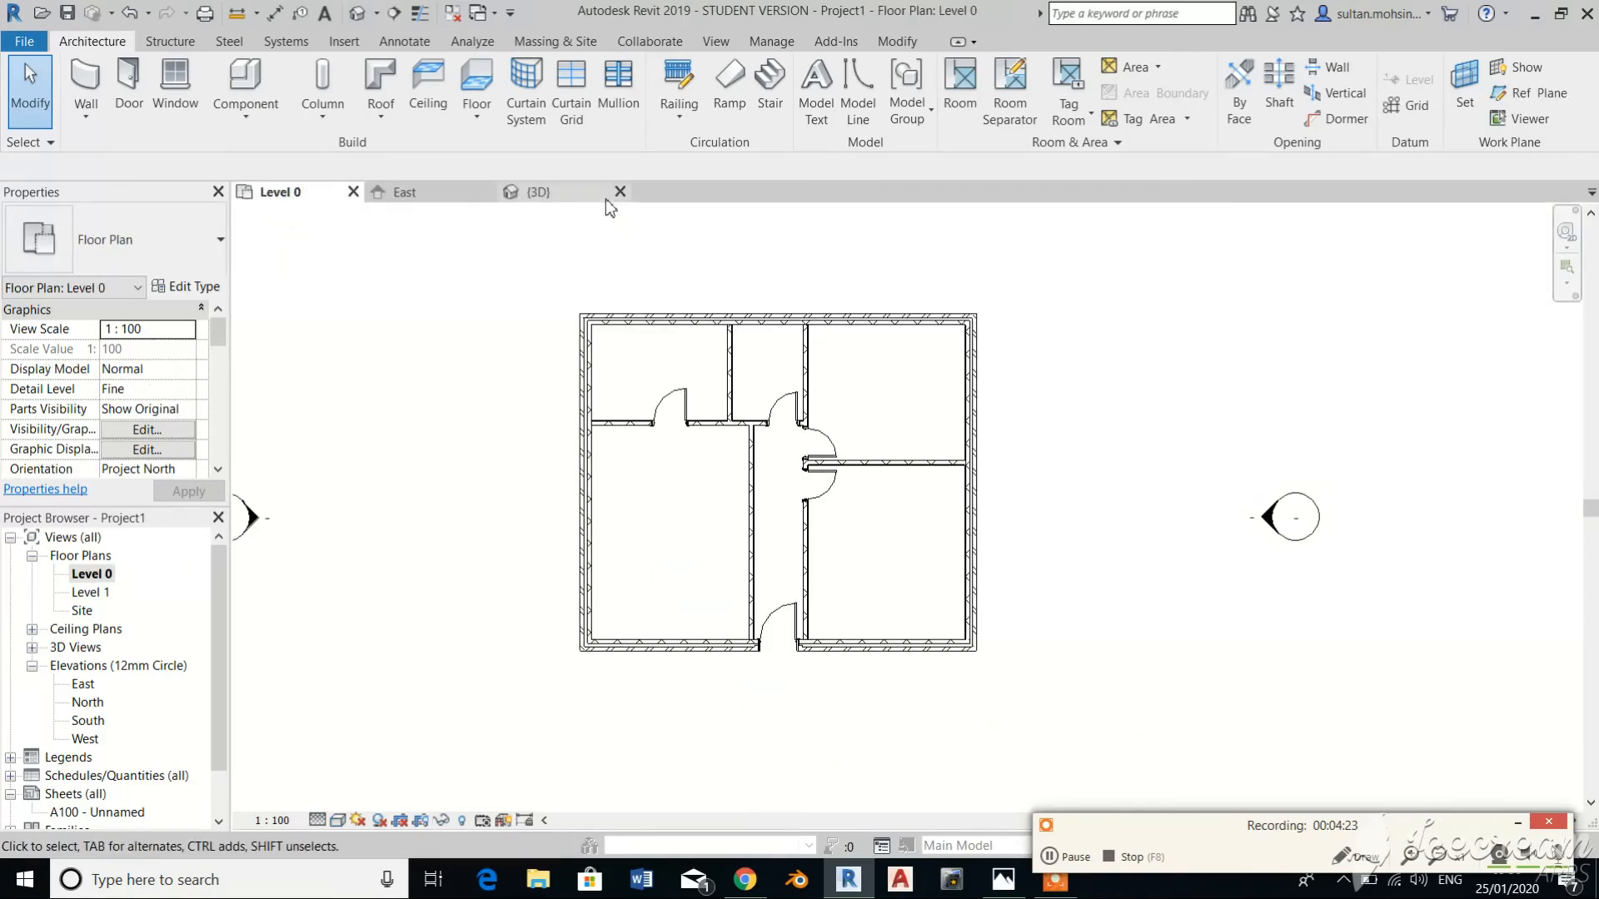
{"action": "left_click", "coordinate": [596, 194]}
{"action": "left_click_drag", "start_coordinate": [500, 428], "coordinate": [953, 715]}
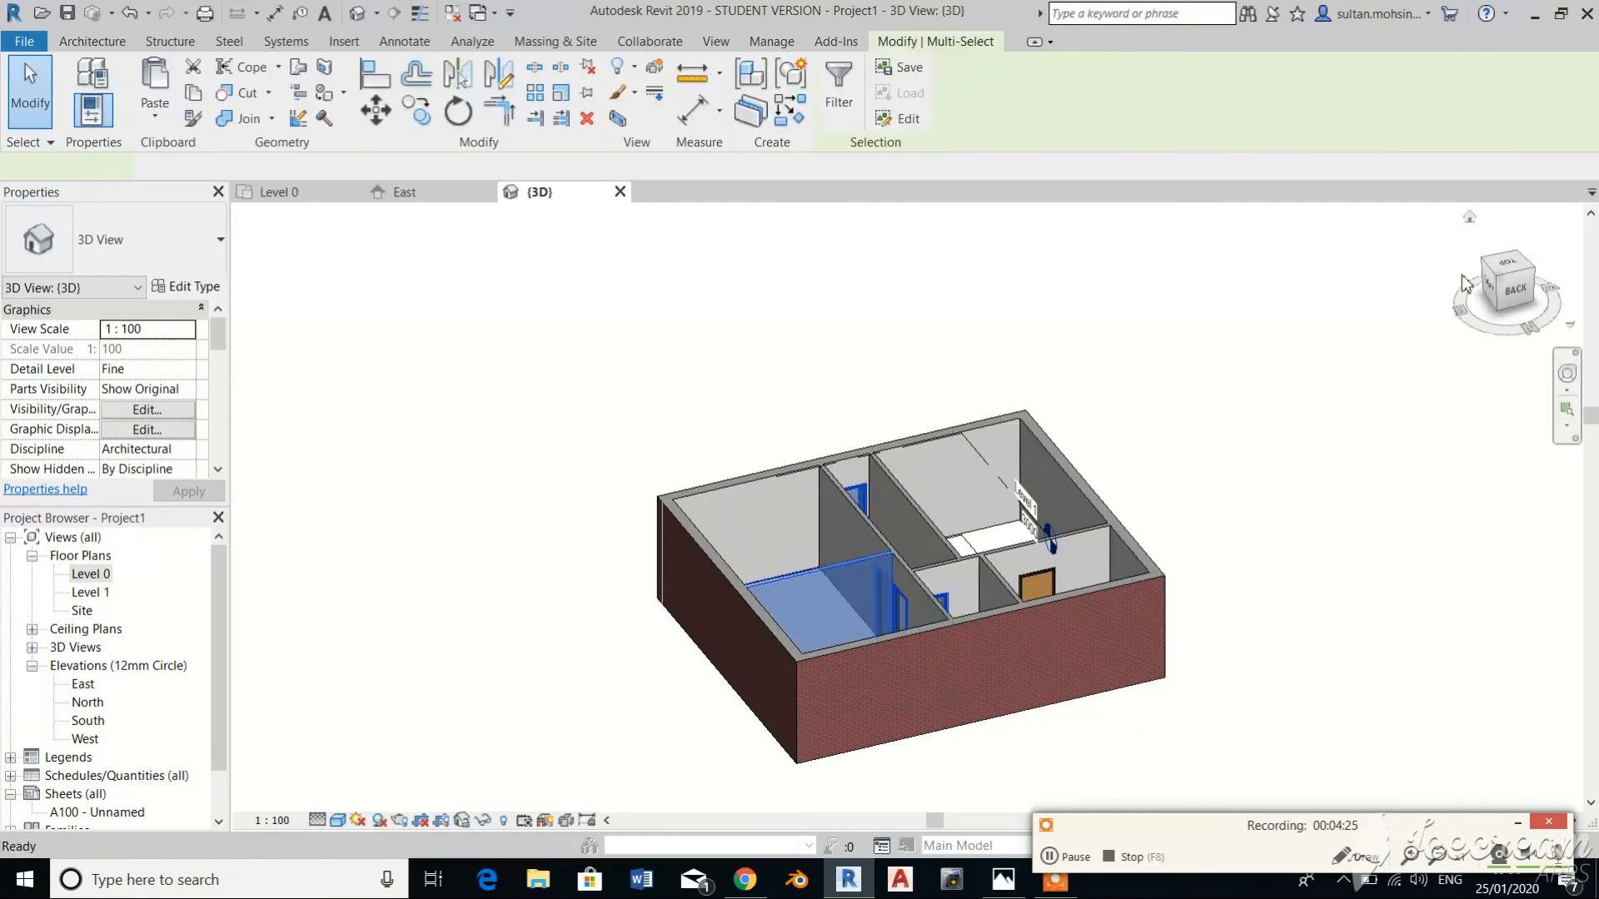
{"action": "left_click", "coordinate": [1462, 276]}
{"action": "mouse_move", "coordinate": [1511, 294]}
{"action": "left_mouse_down"}
{"action": "mouse_move", "coordinate": [1523, 258]}
{"action": "mouse_move", "coordinate": [1541, 300]}
{"action": "mouse_move", "coordinate": [1566, 308]}
{"action": "mouse_move", "coordinate": [1536, 289]}
{"action": "mouse_move", "coordinate": [1564, 289]}
{"action": "left_mouse_up"}
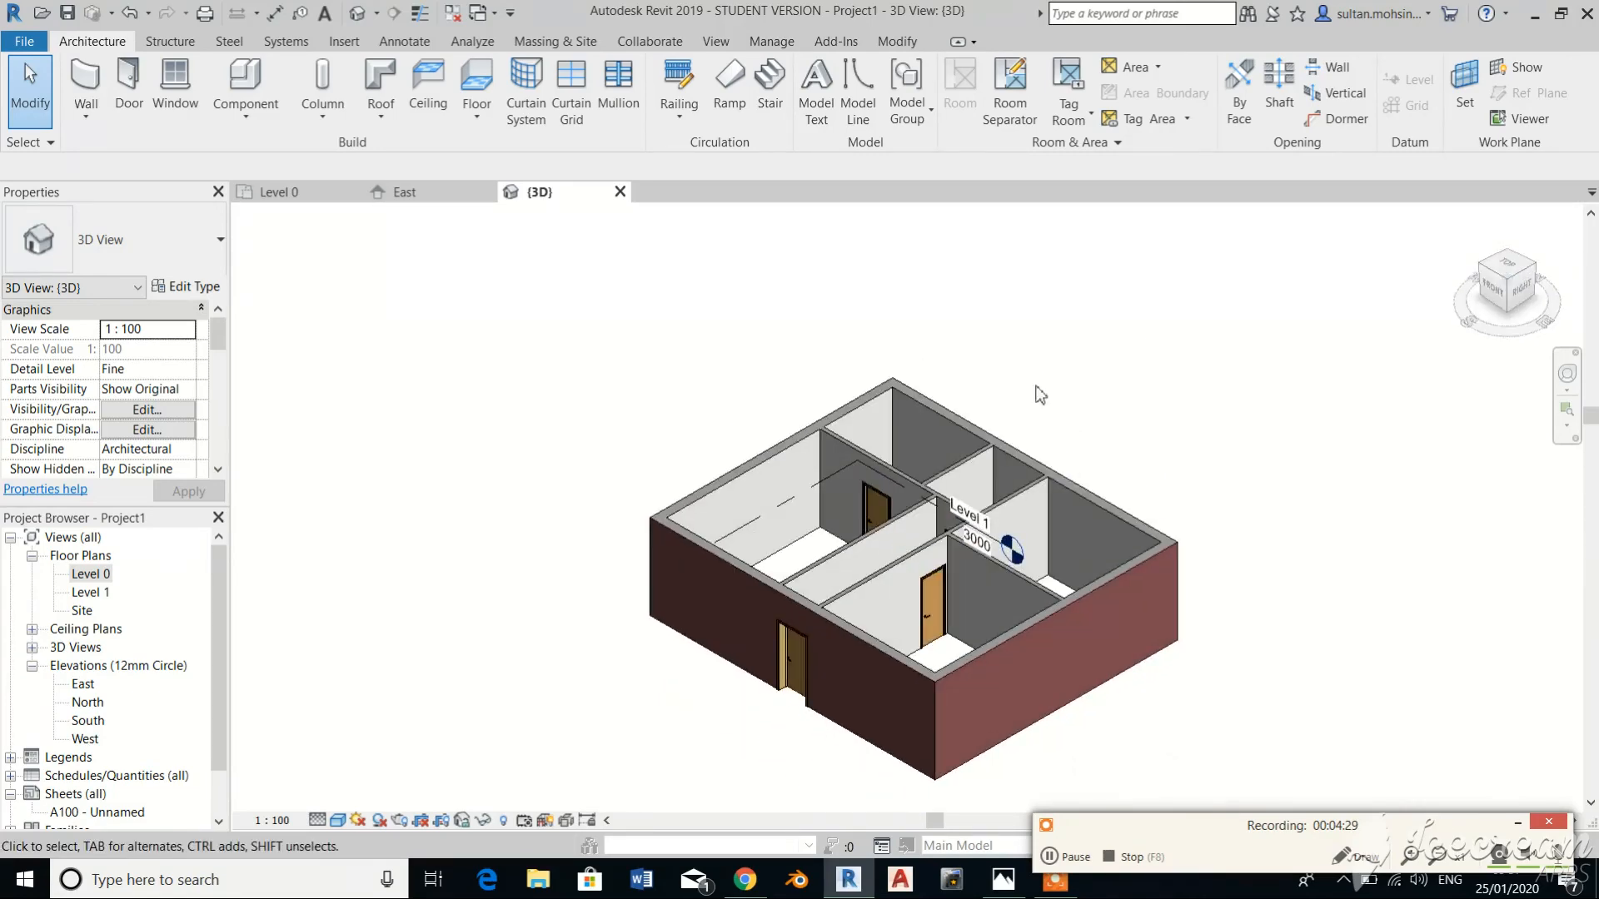
{"action": "scroll", "coordinate": [1124, 760], "scroll_direction": "up", "scroll_amount": 4}
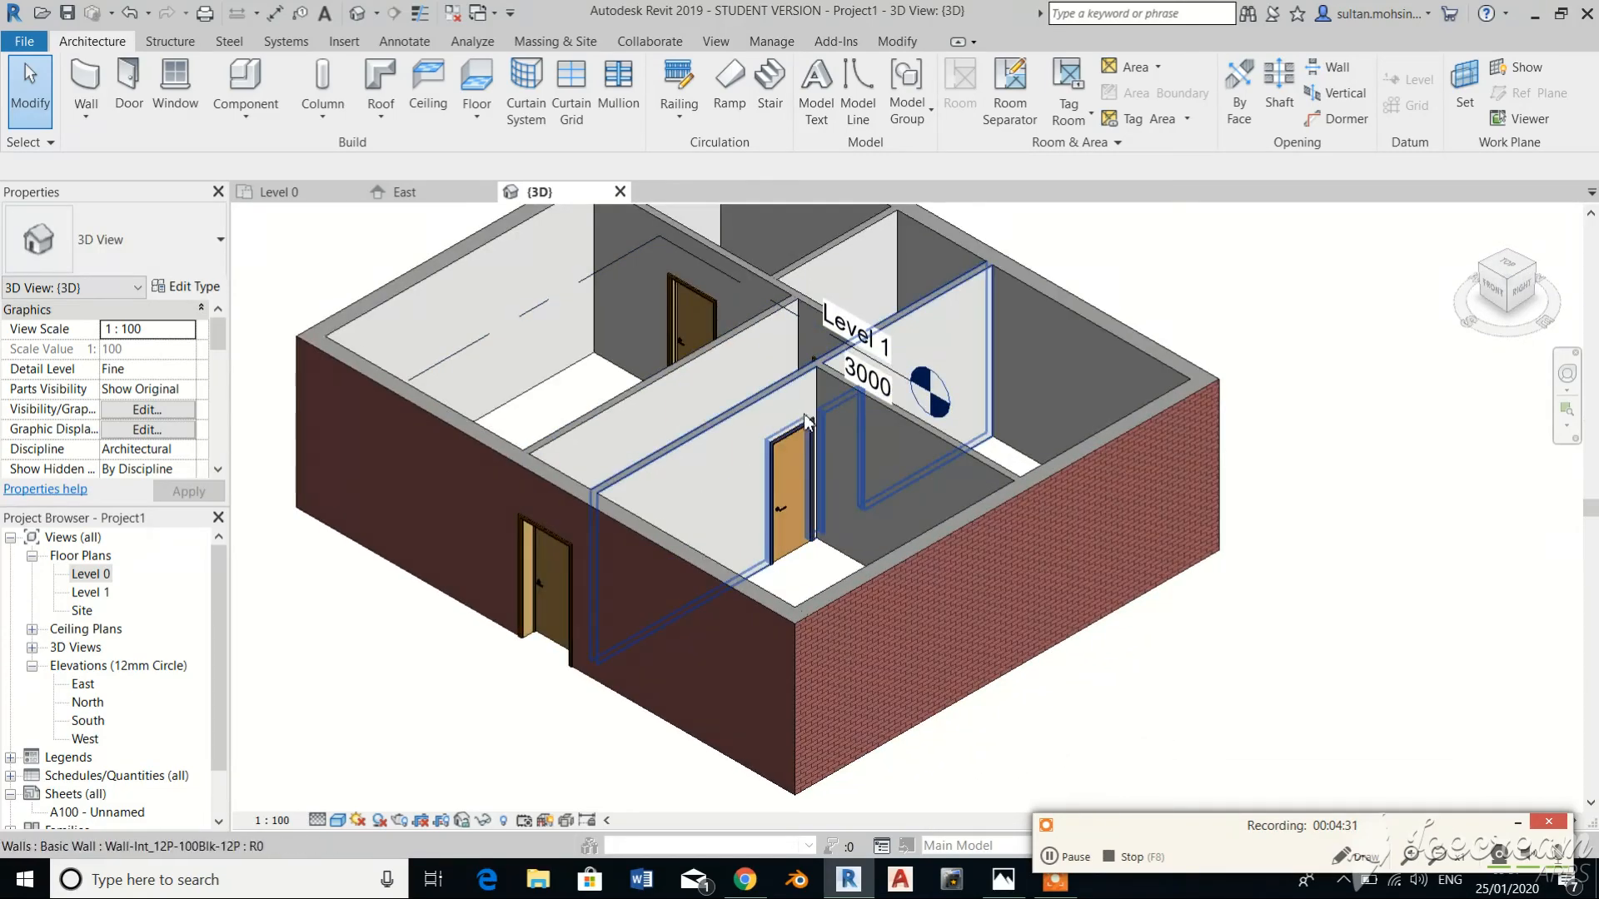
{"action": "scroll", "coordinate": [696, 397], "scroll_direction": "down", "scroll_amount": 2}
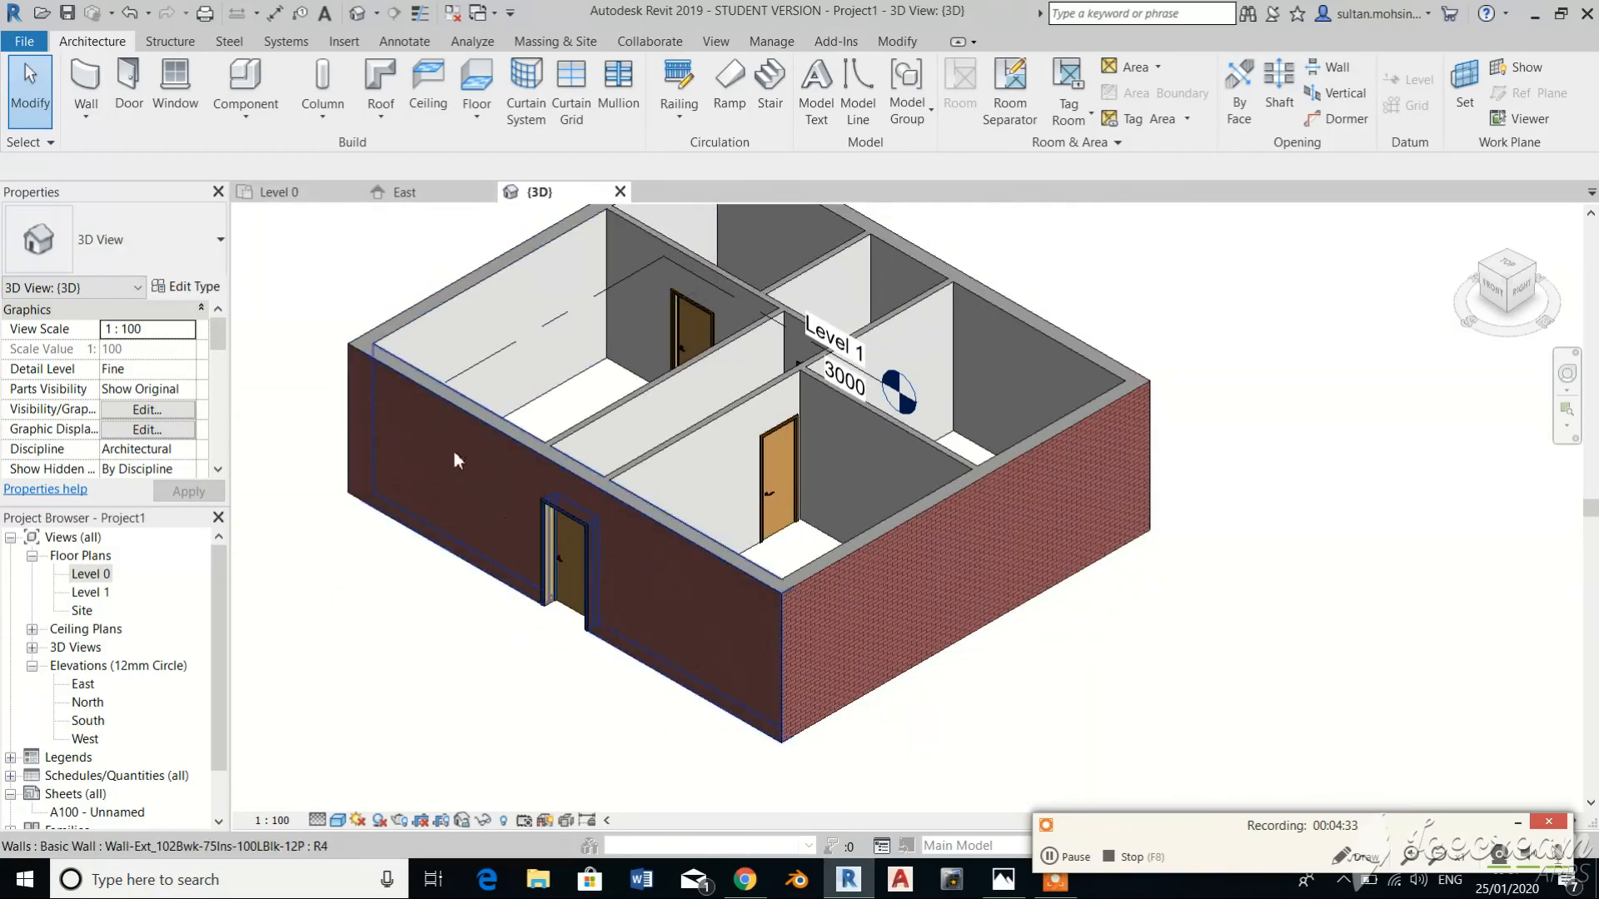
{"action": "left_click", "coordinate": [1074, 859]}
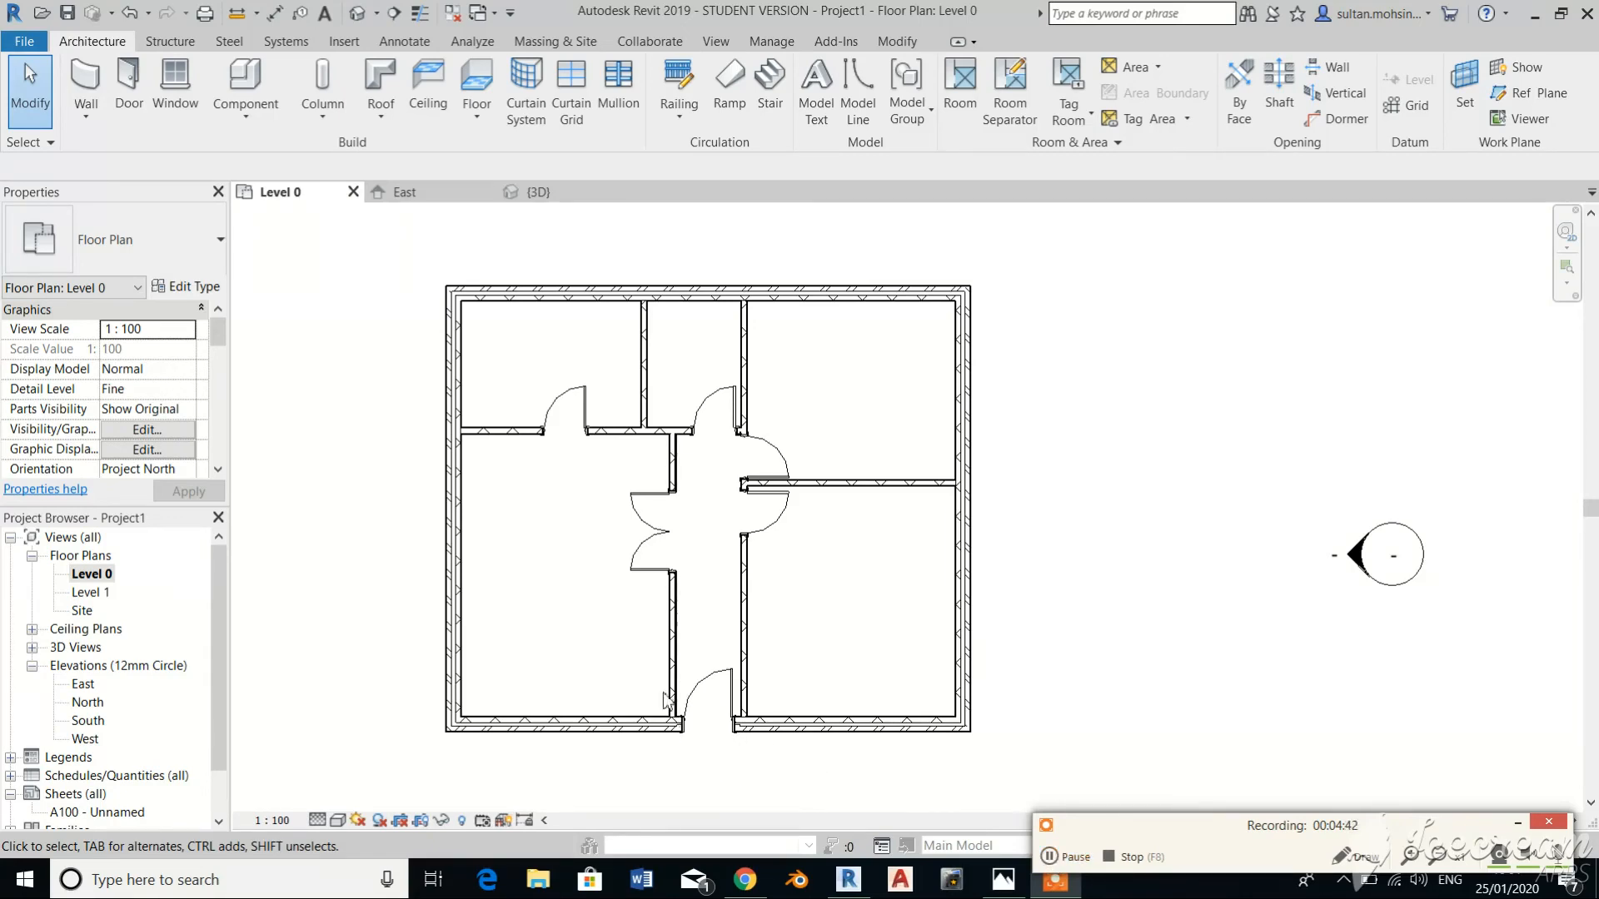
Examine the panelled interior doors and the corridor's double door in the 3D view from the front.
{"action": "left_click", "coordinate": [539, 192]}
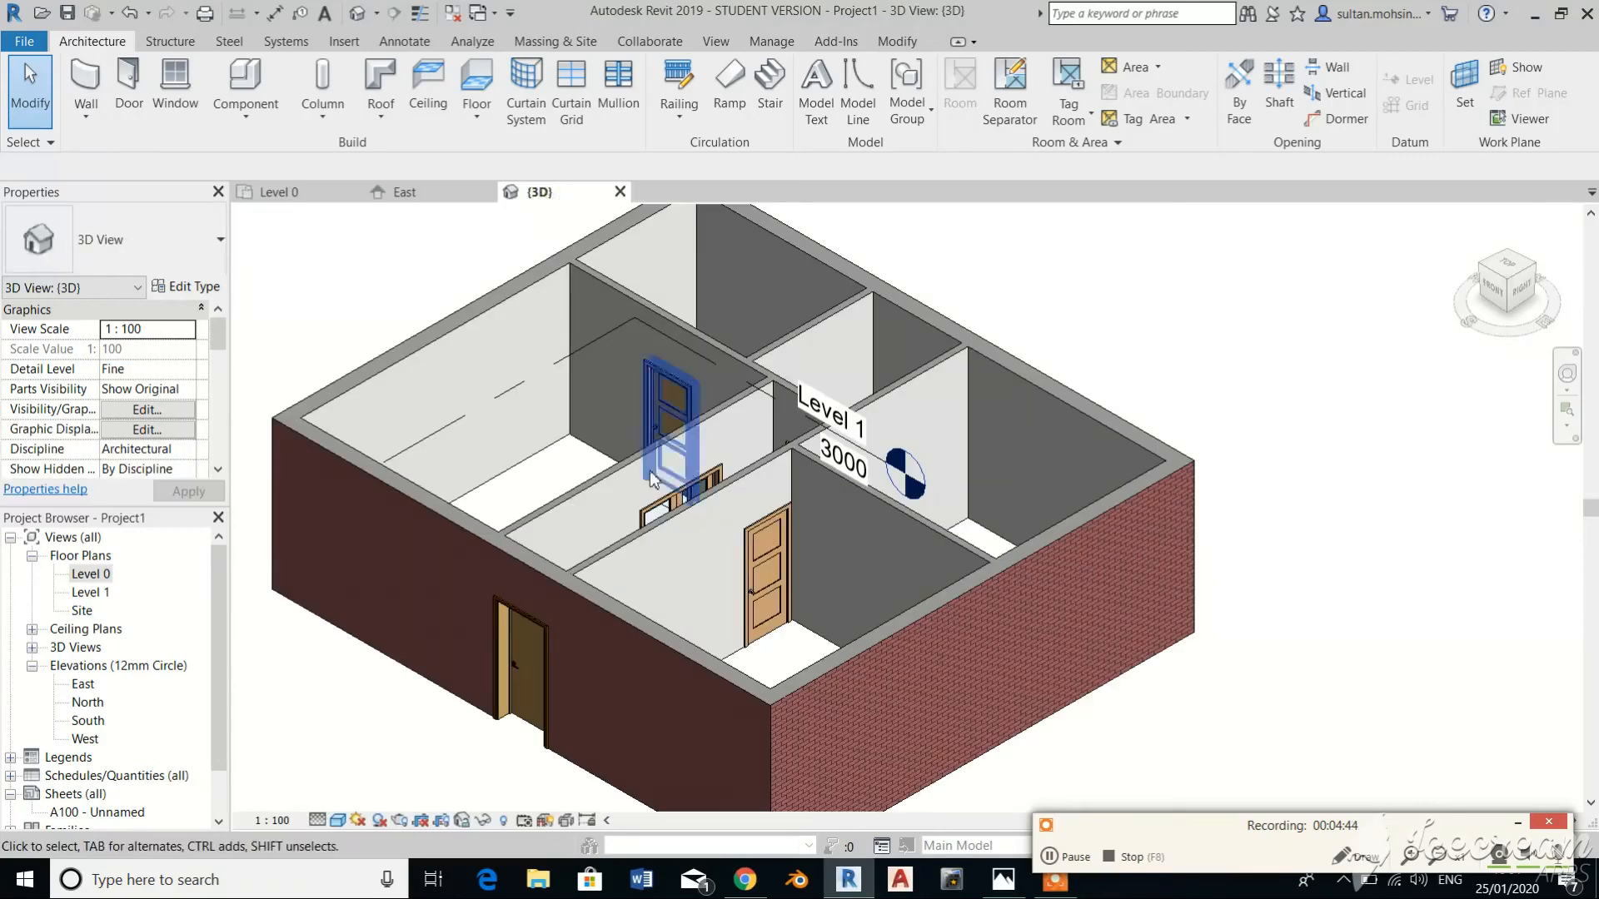
{"action": "scroll", "coordinate": [656, 467], "scroll_direction": "up", "scroll_amount": 3}
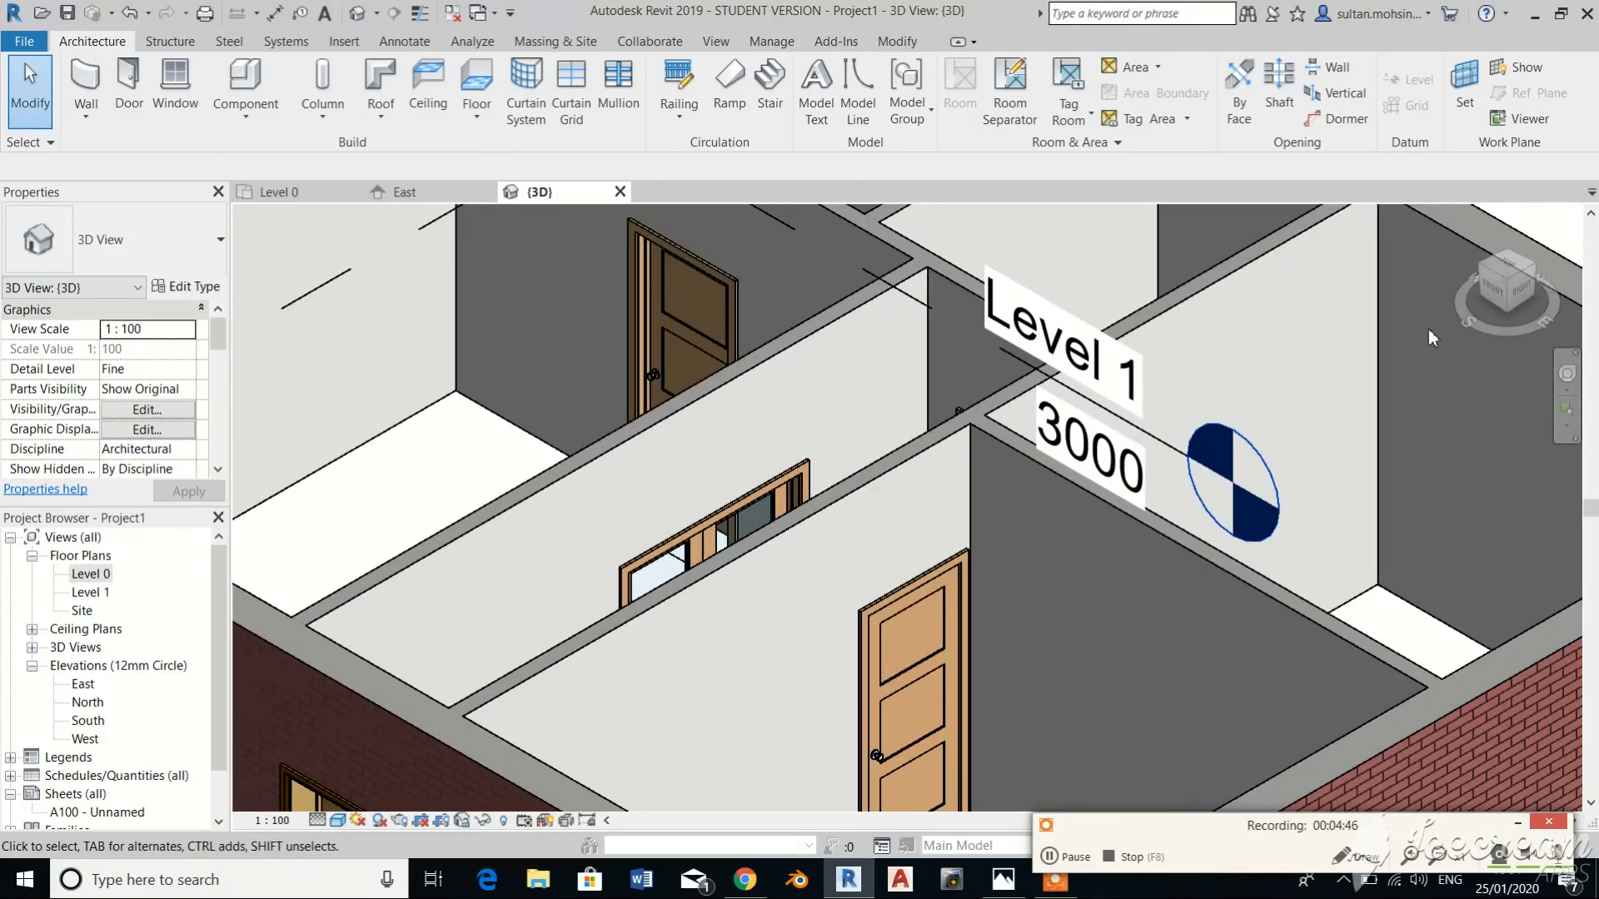
{"action": "scroll", "coordinate": [1431, 341], "scroll_direction": "down", "scroll_amount": 2}
{"action": "mouse_move", "coordinate": [1497, 305]}
{"action": "left_mouse_down"}
{"action": "mouse_move", "coordinate": [1512, 354]}
{"action": "mouse_move", "coordinate": [1548, 306]}
{"action": "mouse_move", "coordinate": [1506, 296]}
{"action": "mouse_move", "coordinate": [1501, 315]}
{"action": "left_mouse_up"}
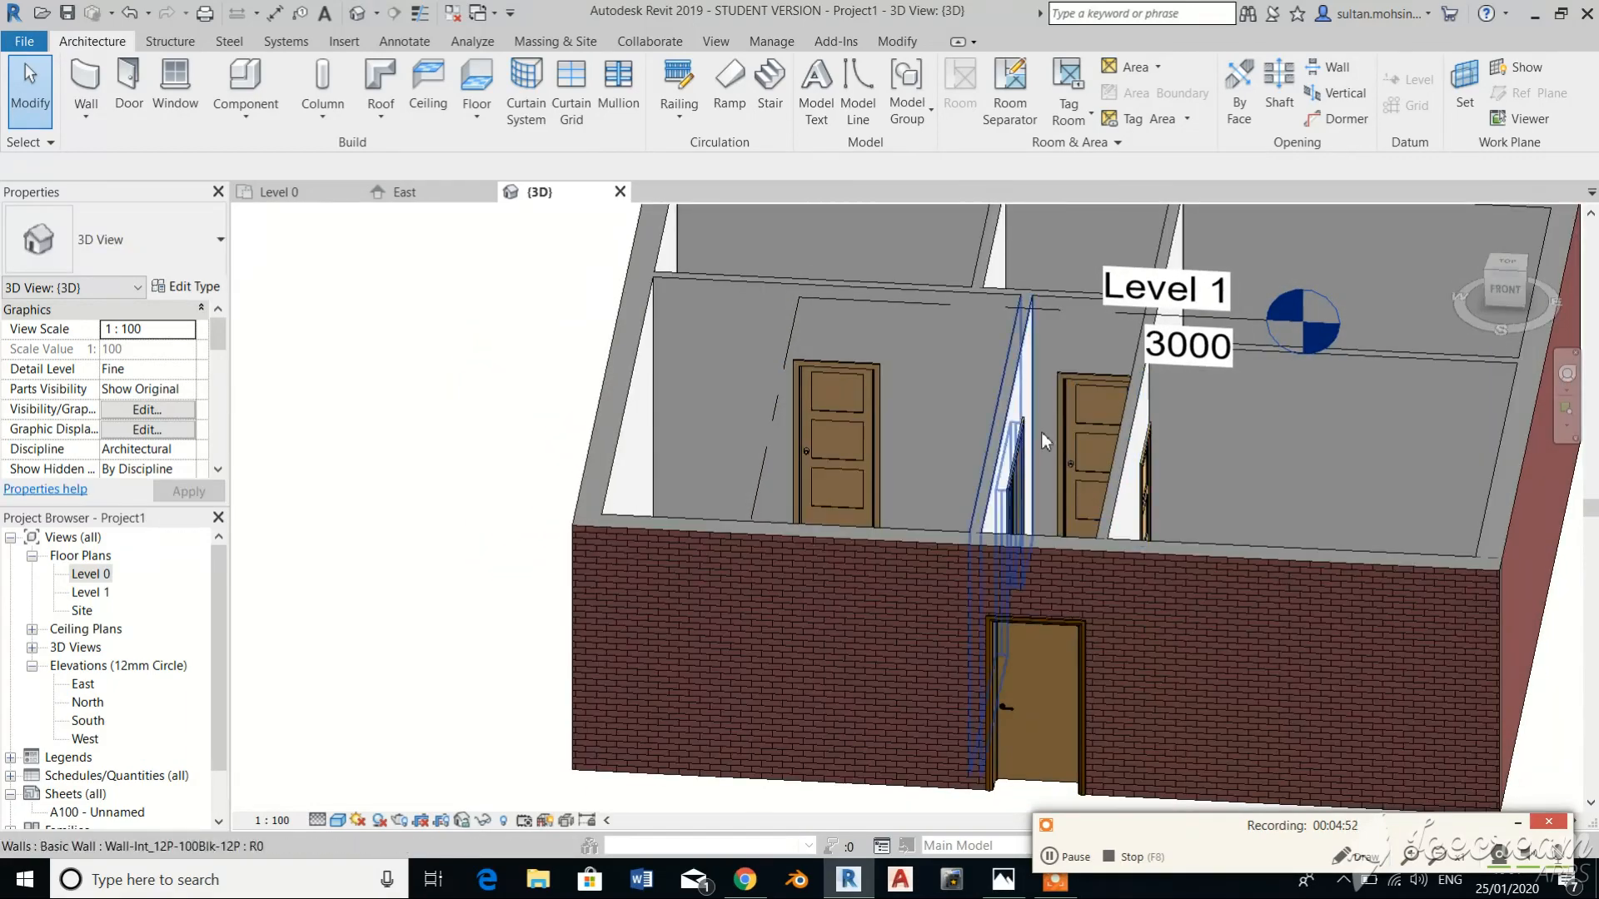
{"action": "scroll", "coordinate": [1038, 427], "scroll_direction": "up", "scroll_amount": 3}
{"action": "left_click", "coordinate": [1067, 362]}
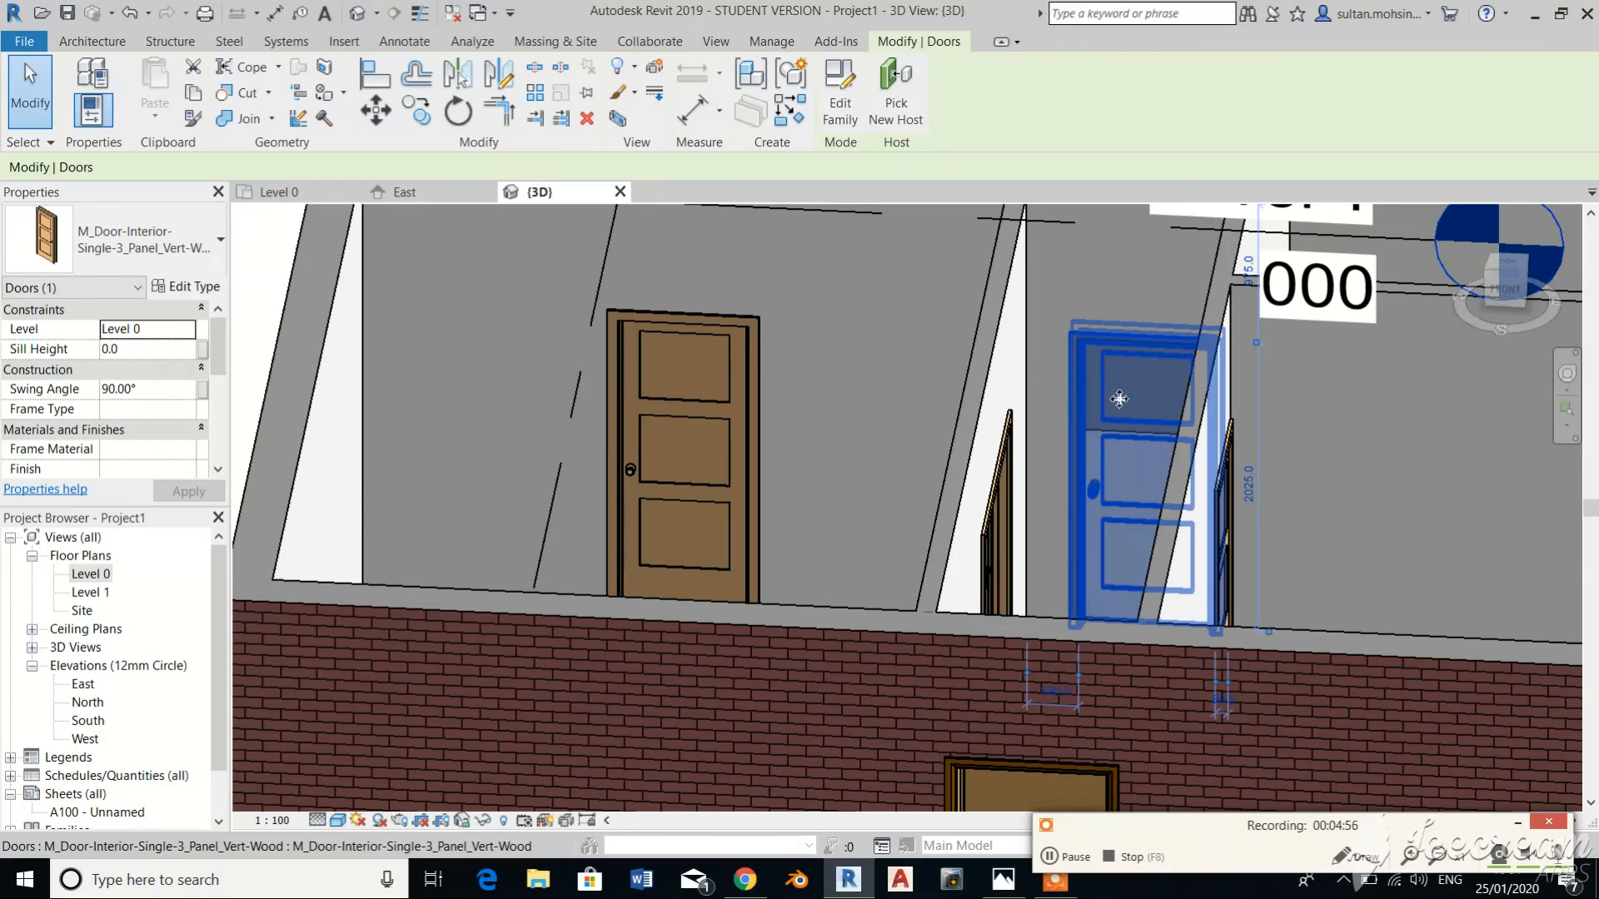
{"action": "scroll", "coordinate": [1118, 399], "scroll_direction": "down", "scroll_amount": 5}
{"action": "left_click", "coordinate": [1466, 501]}
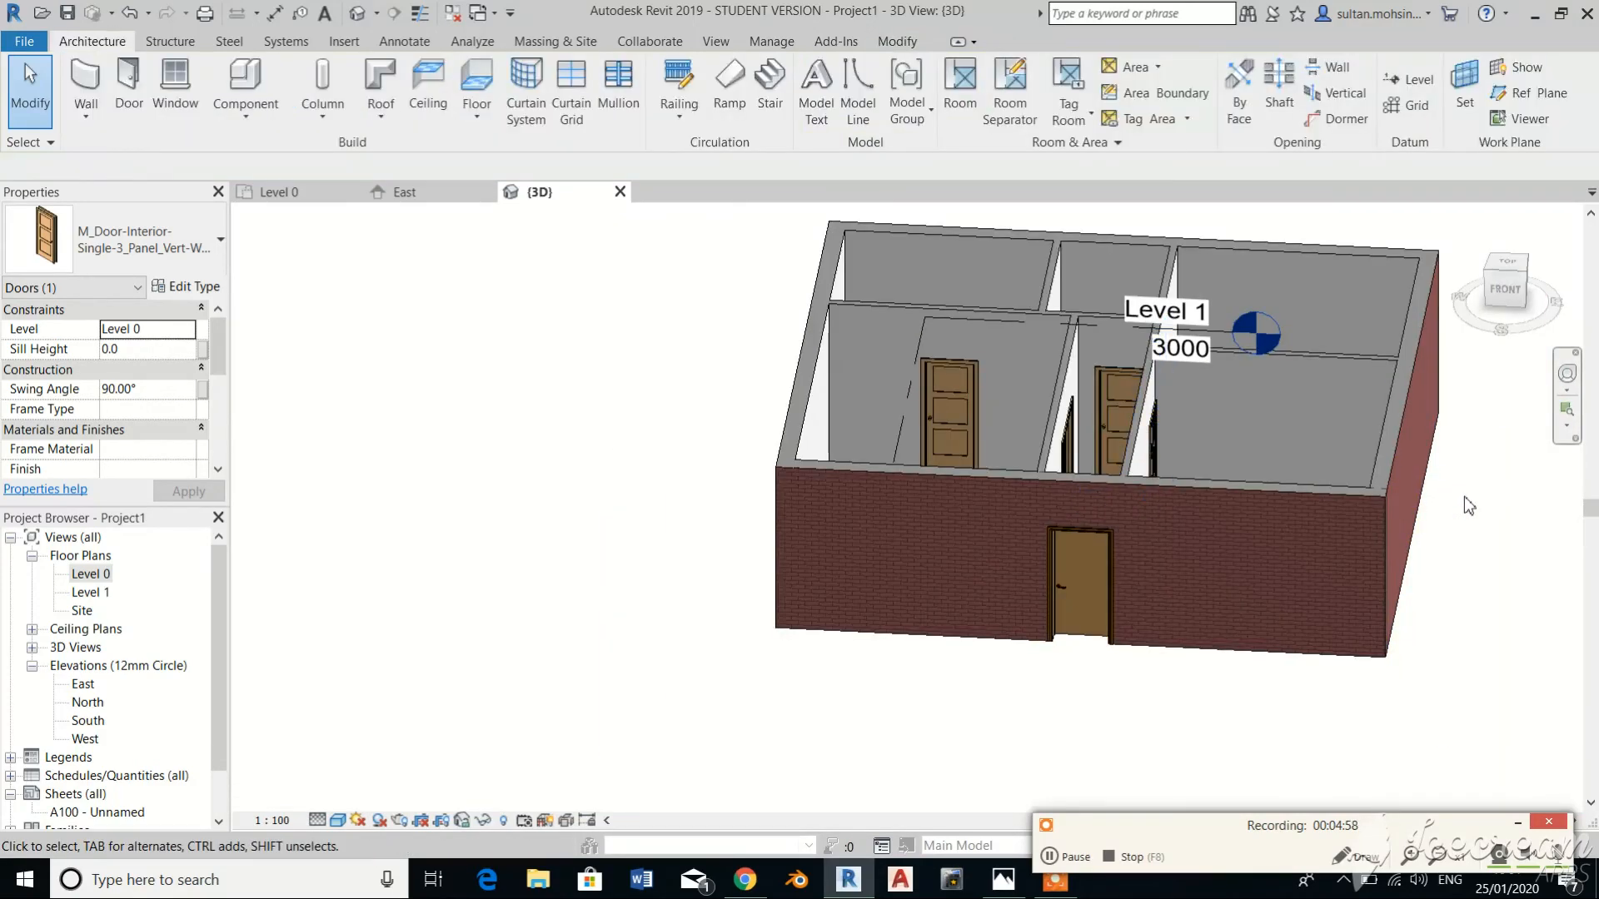
{"action": "scroll", "coordinate": [1392, 377], "scroll_direction": "down", "scroll_amount": 3}
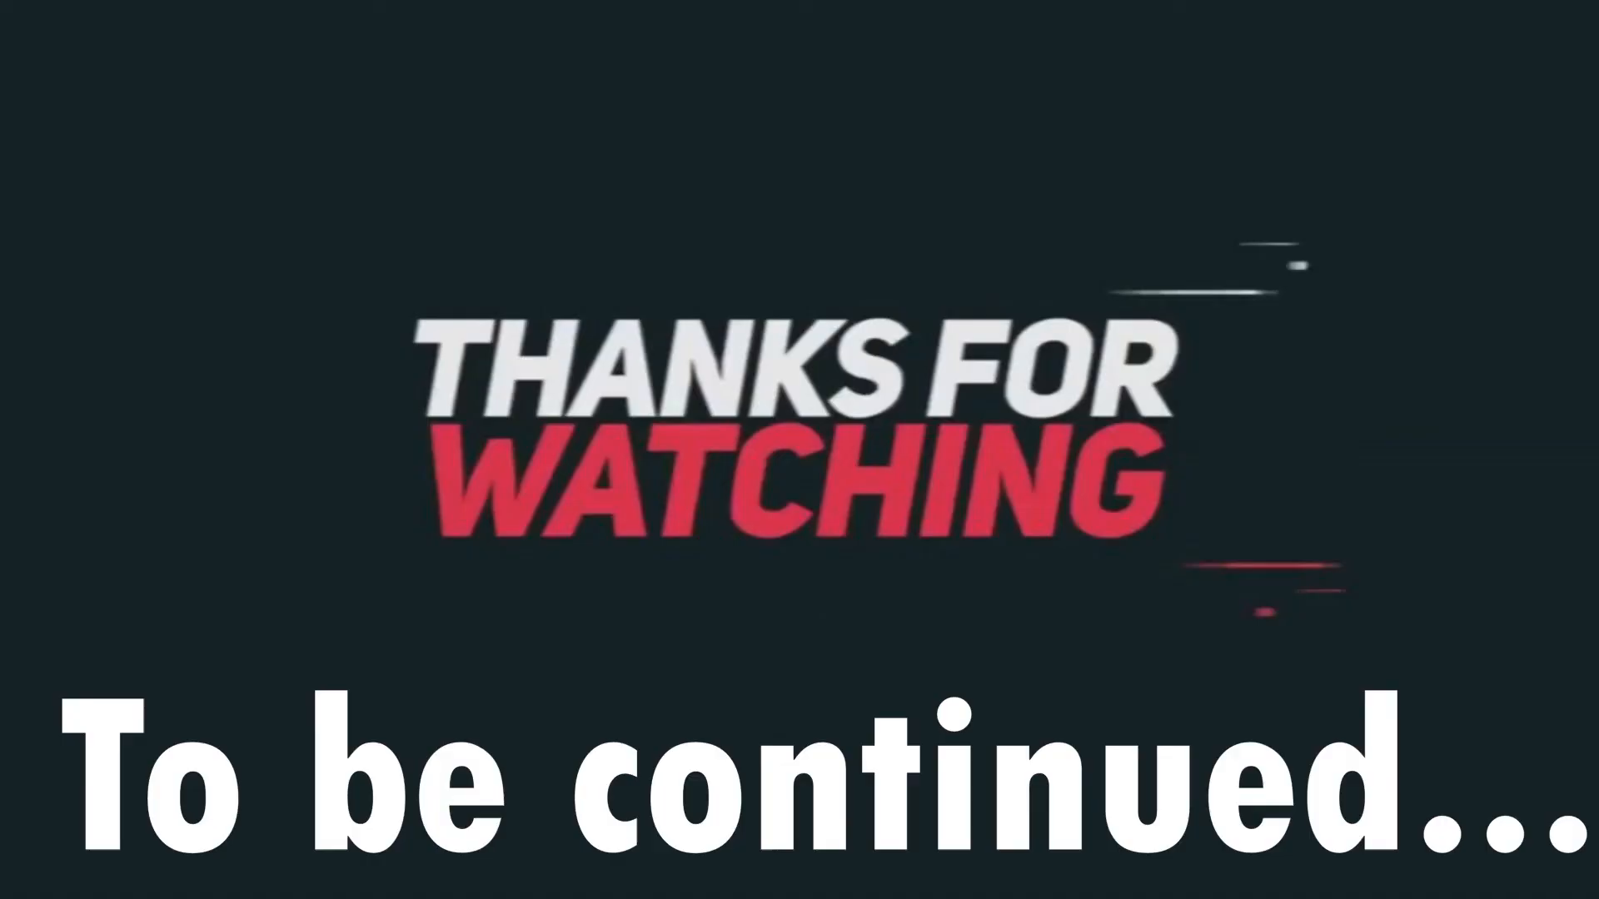